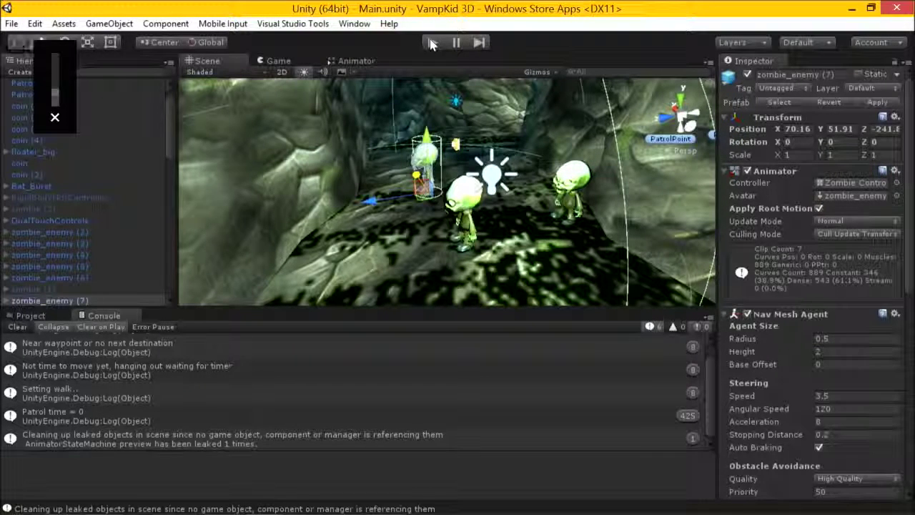
Run the Main scene in play mode and turn the system volume down while it plays.
{"action": "left_click", "coordinate": [422, 42]}
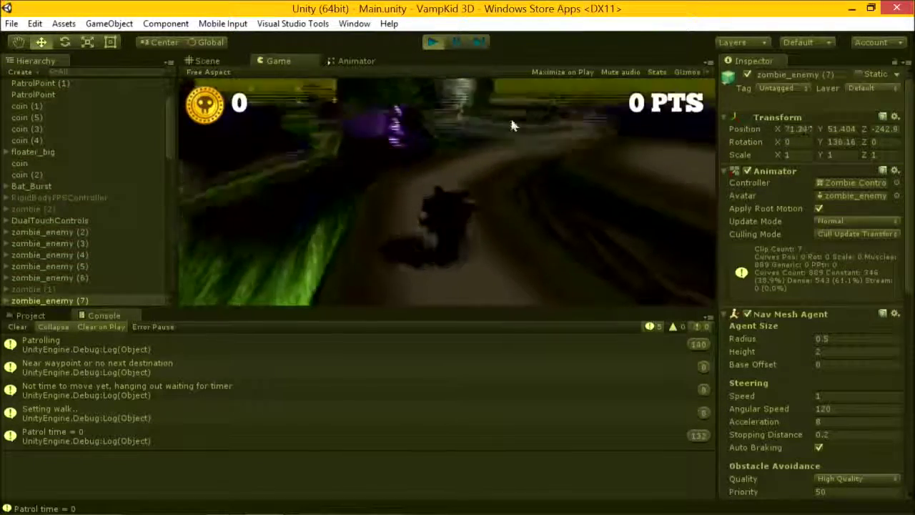
{"action": "key", "text": "XF86AudioLowerVolume"}
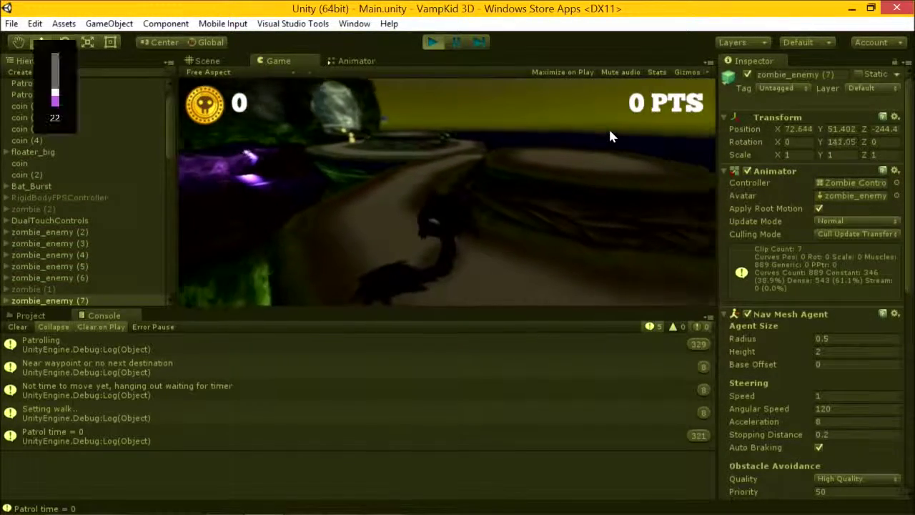
{"action": "key", "text": "XF86AudioRaiseVolume"}
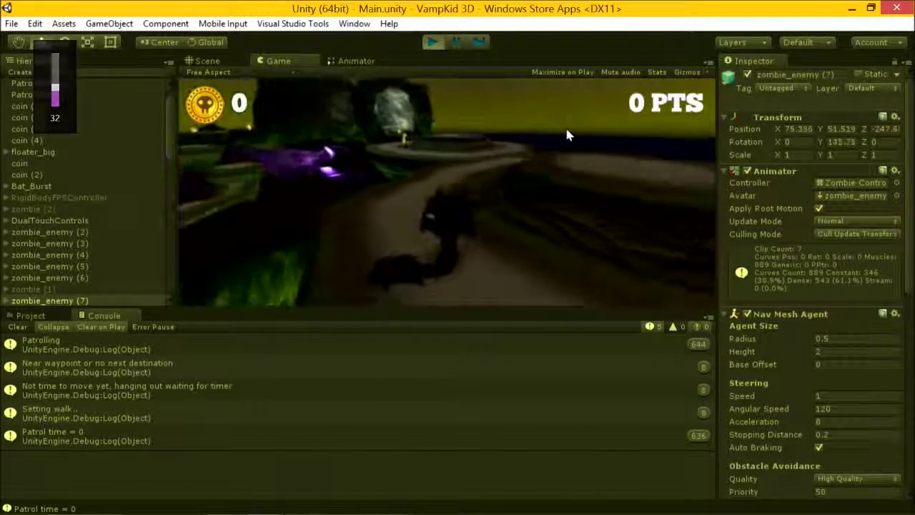
{"action": "key", "text": "XF86AudioLowerVolume"}
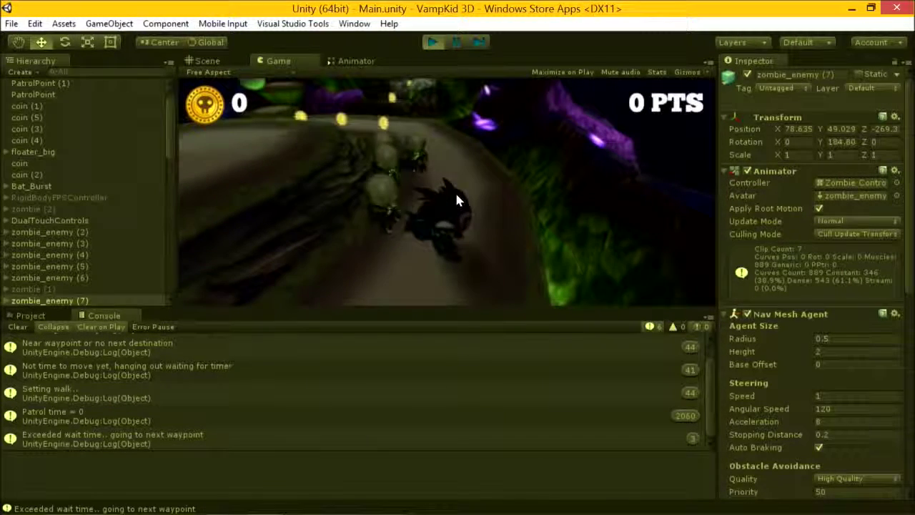
{"action": "key", "text": "XF86AudioLowerVolume"}
{"action": "key", "text": "XF86AudioLowerVolume"}
{"action": "key", "text": "XF86AudioLowerVolume"}
{"action": "key", "text": "XF86AudioLowerVolume"}
{"action": "key", "text": "XF86AudioLowerVolume"}
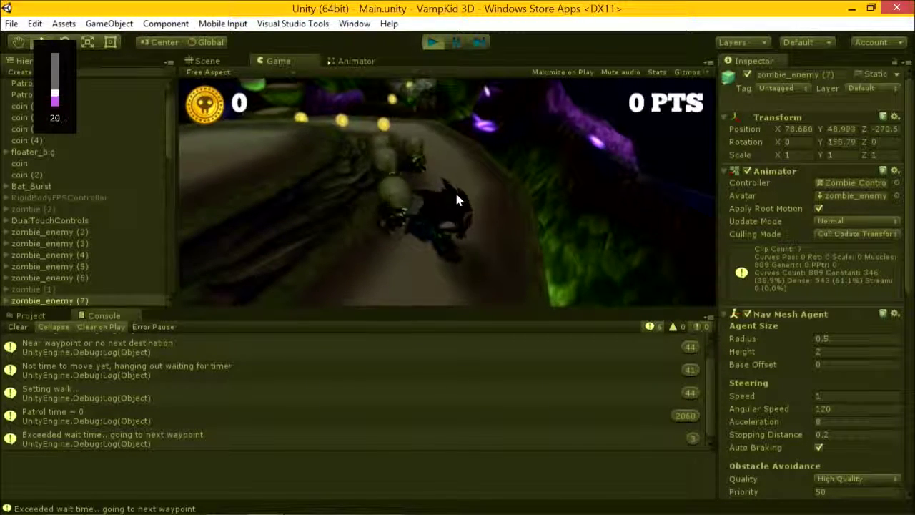
{"action": "key", "text": "XF86AudioLowerVolume"}
{"action": "key", "text": "XF86AudioLowerVolume"}
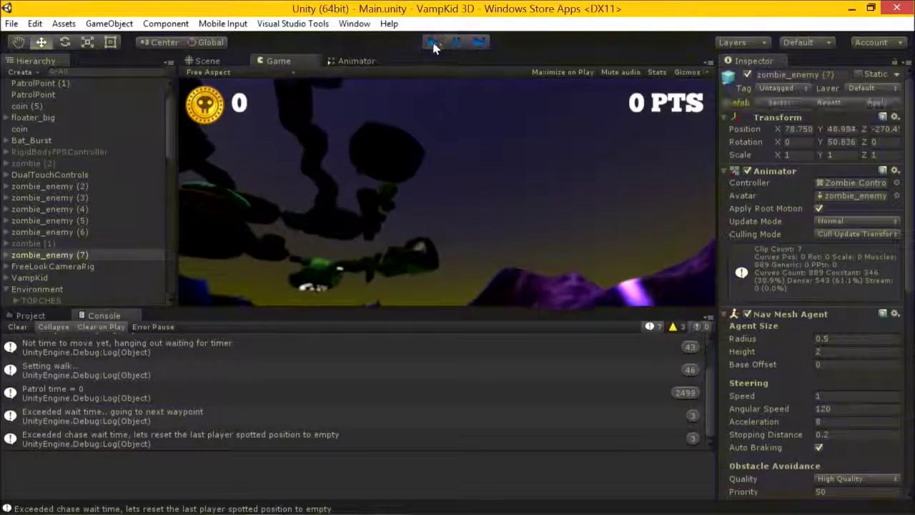
Stop the running game and scroll back up in the panel.
{"action": "left_click", "coordinate": [433, 42]}
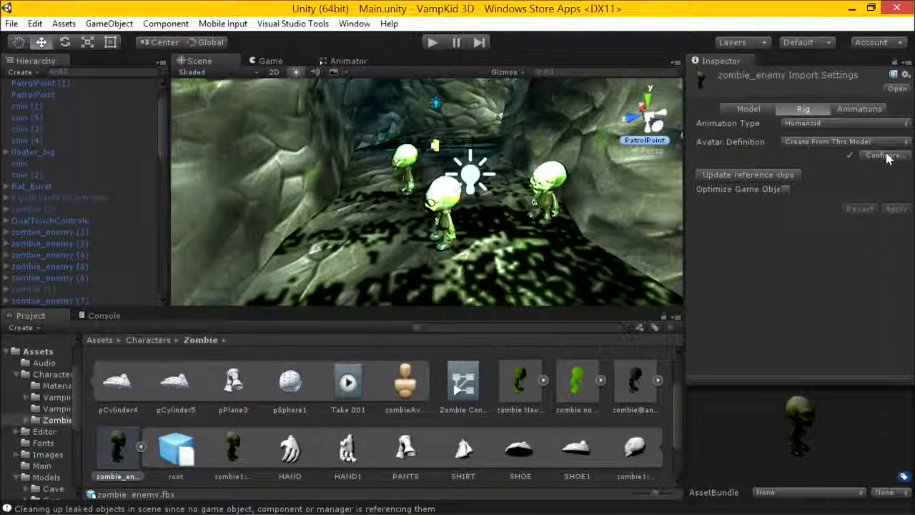
{"action": "scroll", "coordinate": [592, 374], "scroll_direction": "up", "scroll_amount": 2}
Open the zombie's humanoid avatar configuration and orbit around its head and arm.
{"action": "scroll", "coordinate": [595, 380], "scroll_direction": "down", "scroll_amount": 2}
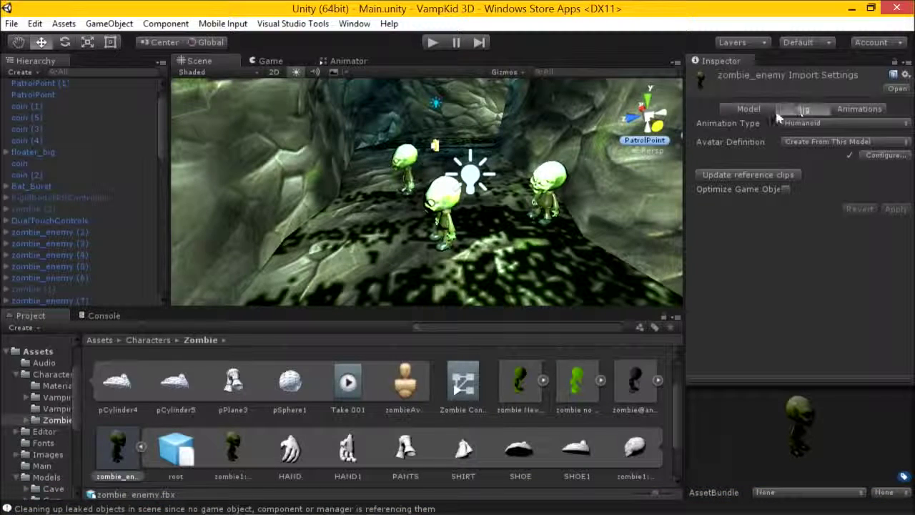
{"action": "left_click", "coordinate": [875, 157]}
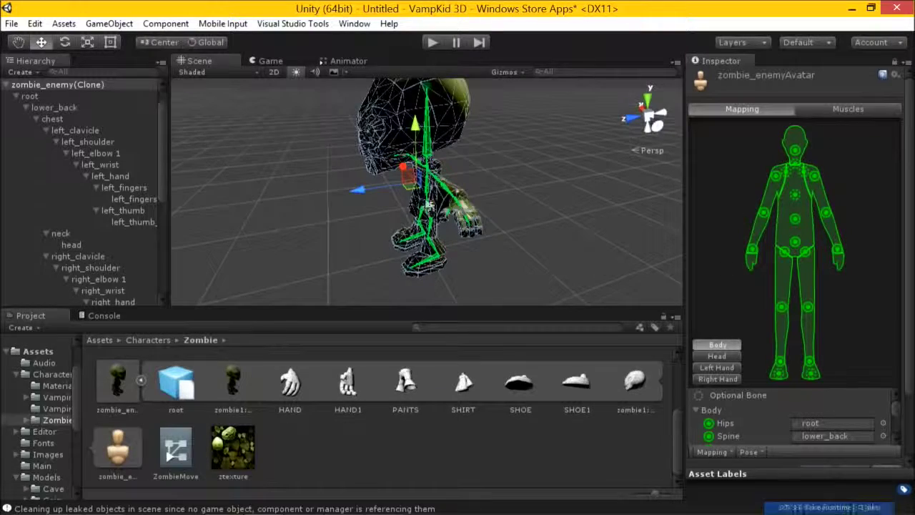
{"action": "right_click_drag", "start_coordinate": [429, 204], "coordinate": [213, 366]}
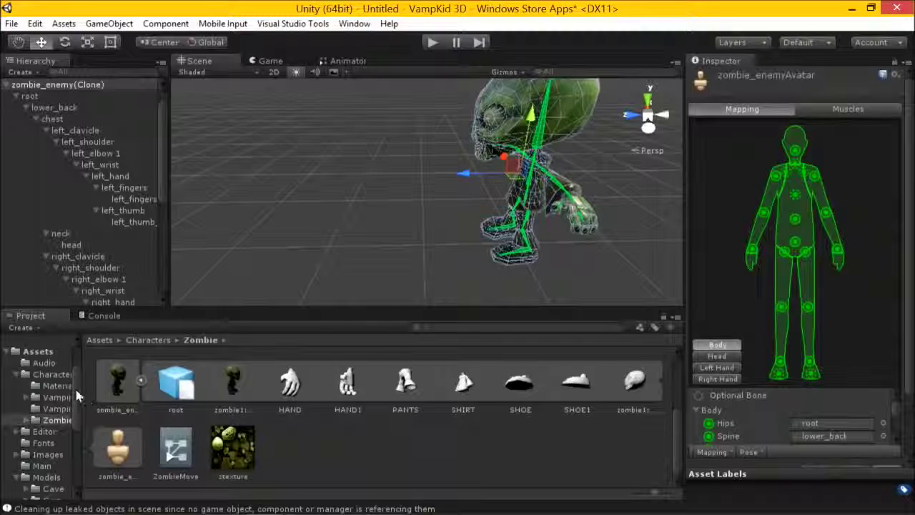
{"action": "right_click_drag", "start_coordinate": [343, 227], "coordinate": [521, 240]}
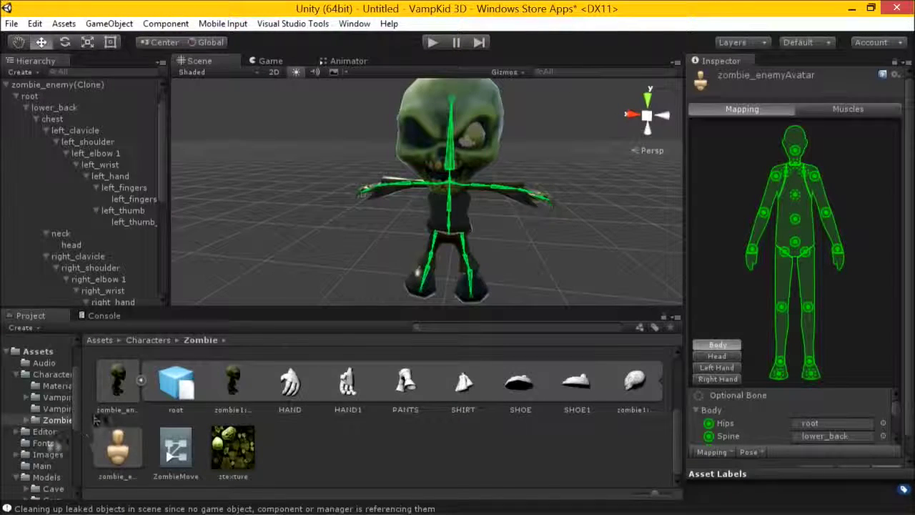
Open the Main scene from the Scenes folder.
{"action": "scroll", "coordinate": [30, 443], "scroll_direction": "down", "scroll_amount": 5}
{"action": "left_click", "coordinate": [45, 423]}
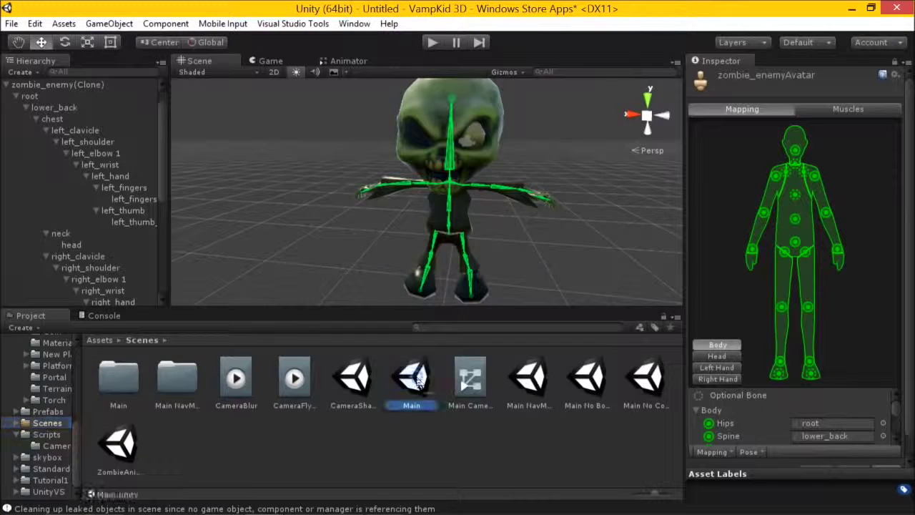
{"action": "double_click", "coordinate": [417, 381]}
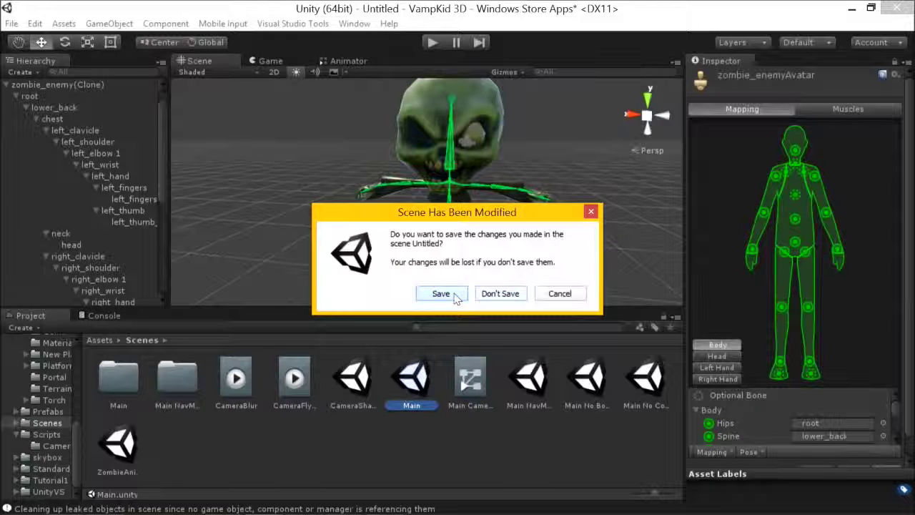
Save the changes to load the Main scene, then switch between the Scene and Game views.
{"action": "left_click", "coordinate": [509, 294]}
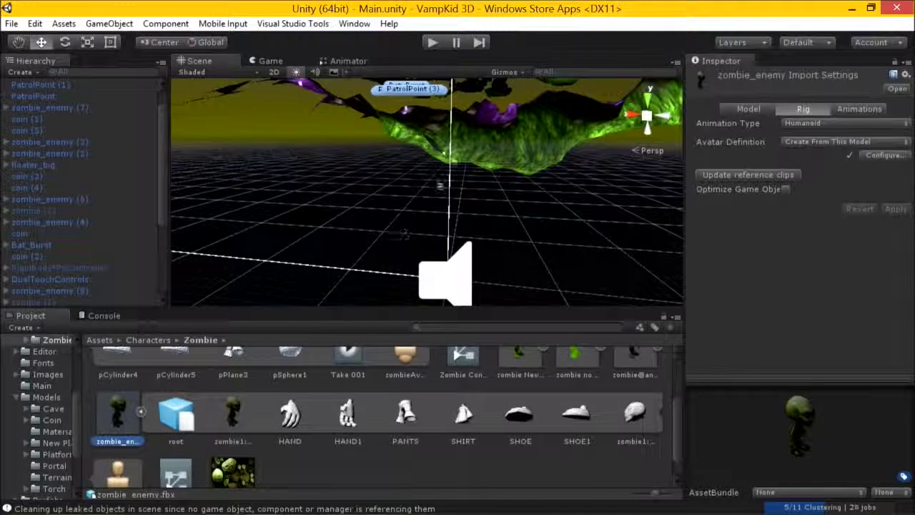
{"action": "left_click", "coordinate": [270, 61]}
{"action": "left_click", "coordinate": [216, 65]}
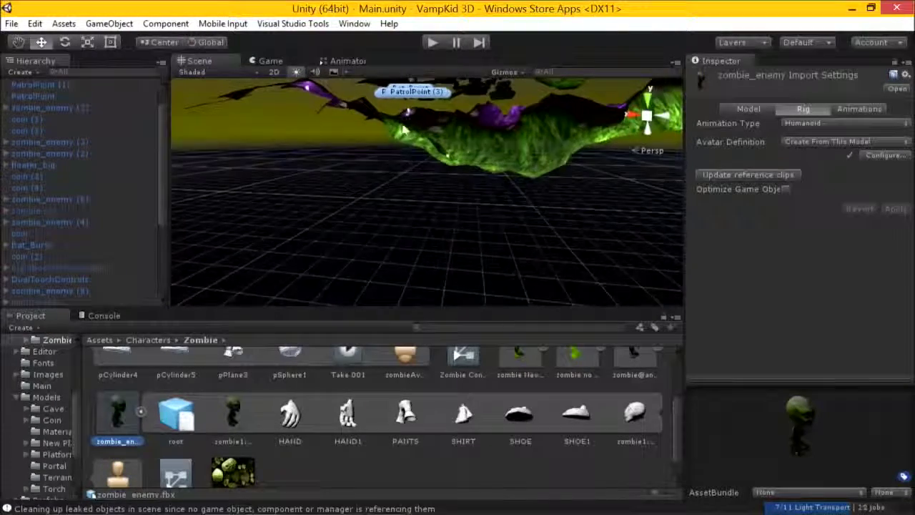
{"action": "left_click", "coordinate": [281, 62]}
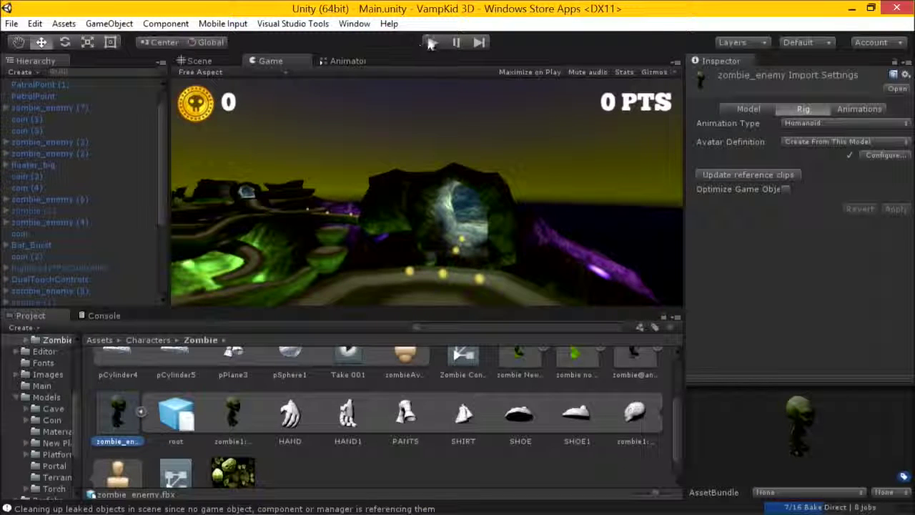
Widen the Inspector panel and stop the running game.
{"action": "key", "text": "XF86AudioLowerVolume"}
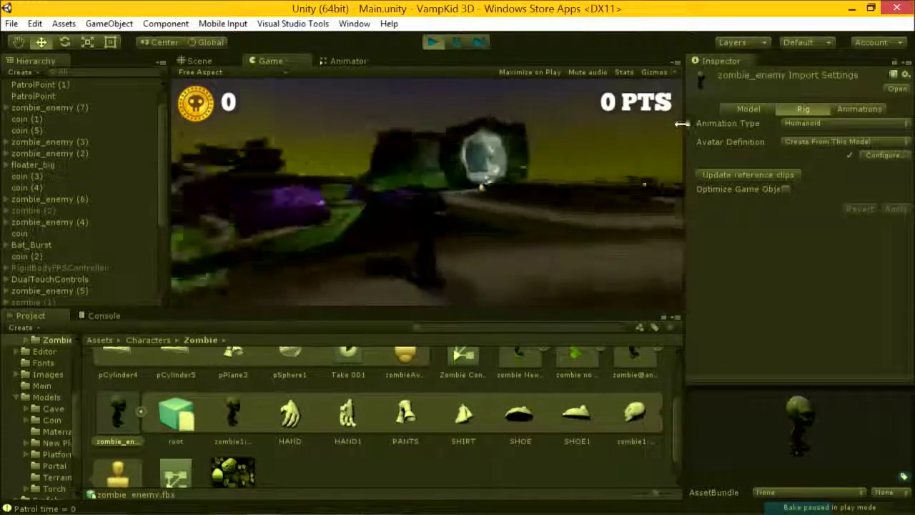
{"action": "left_click_drag", "start_coordinate": [685, 121], "coordinate": [579, 121]}
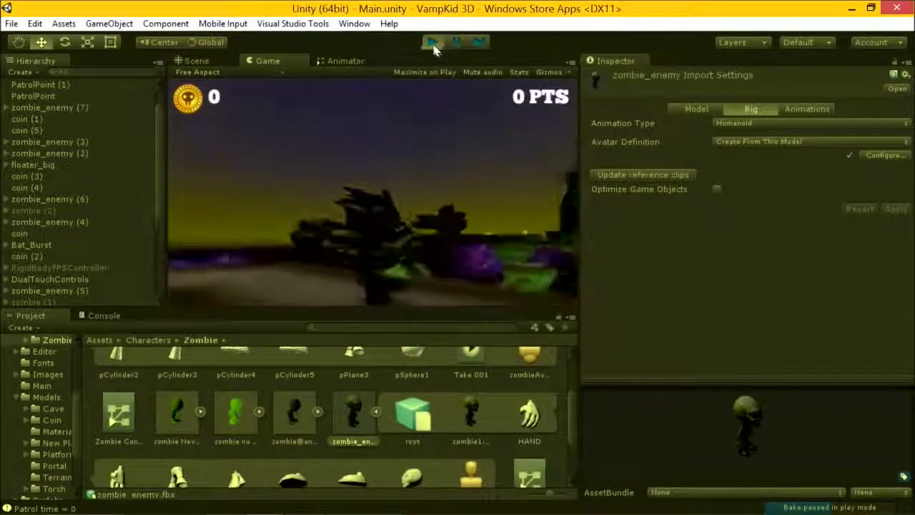
{"action": "left_click", "coordinate": [432, 42]}
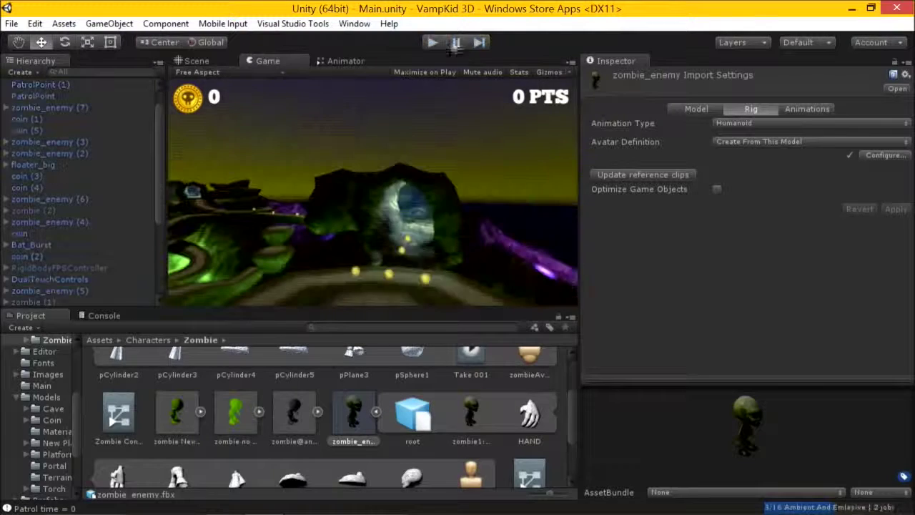
Start a new empty scene and add a UI Button through GameObject > UI.
{"action": "left_click", "coordinate": [11, 23]}
{"action": "left_click", "coordinate": [32, 37]}
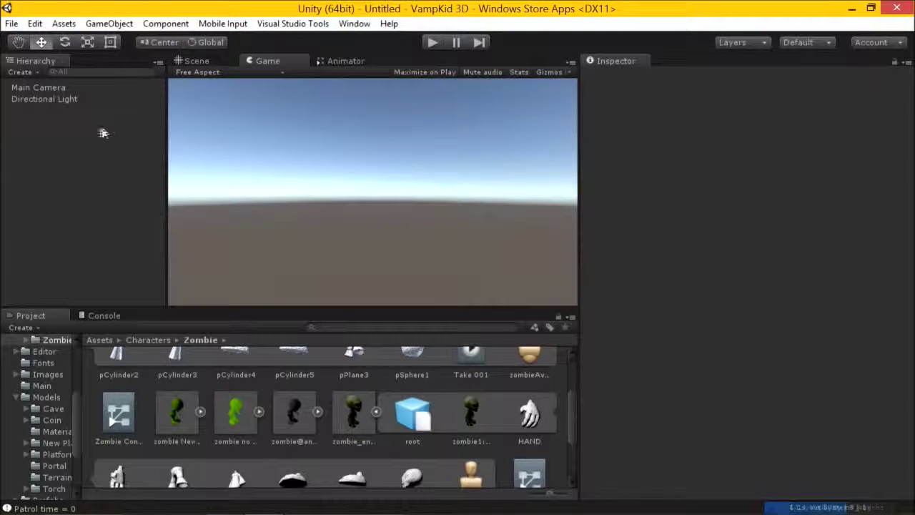
{"action": "left_click", "coordinate": [111, 24]}
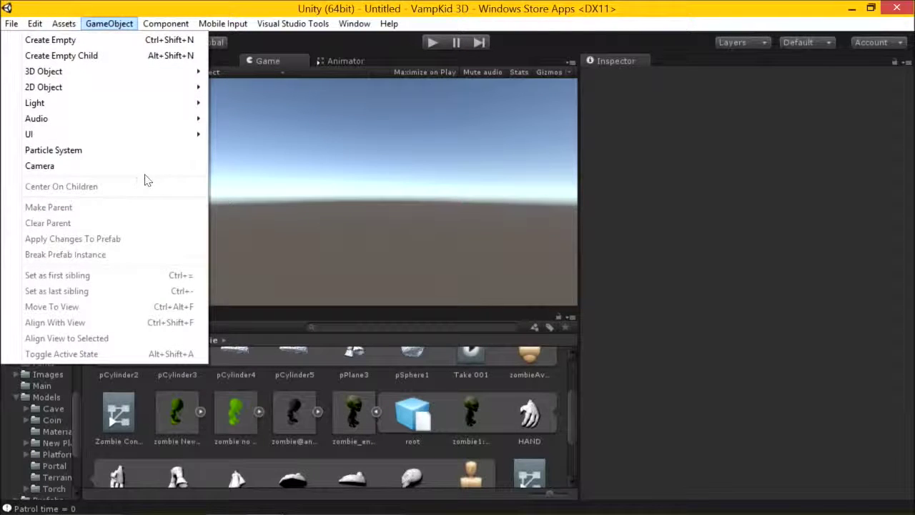
{"action": "mouse_move", "coordinate": [113, 136]}
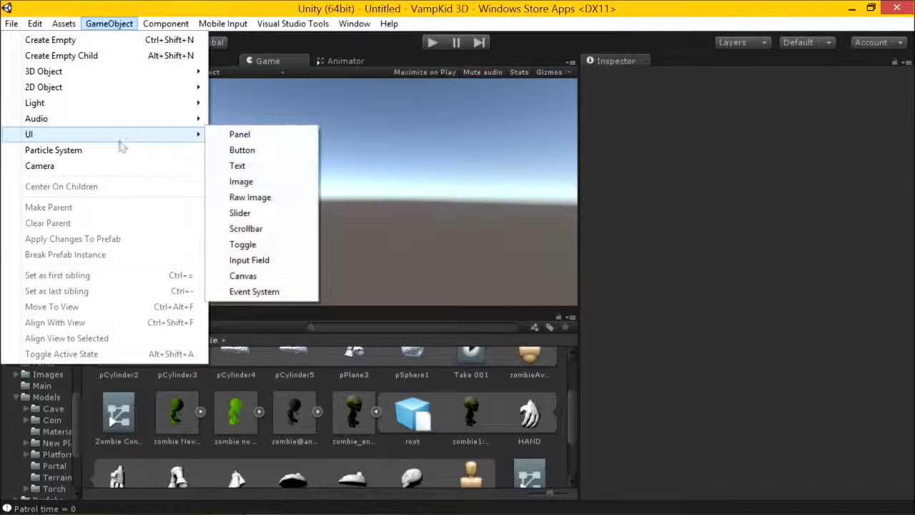
{"action": "left_click", "coordinate": [284, 150]}
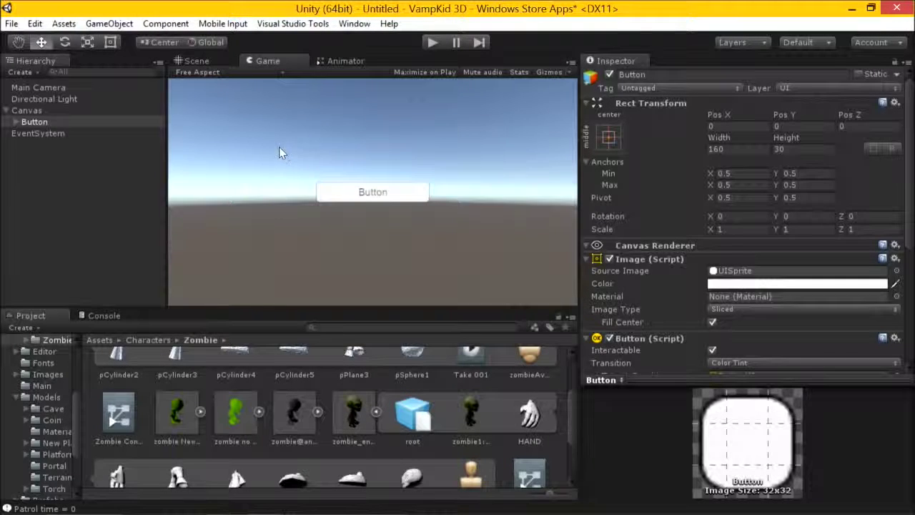
Inspect the new Canvas, EventSystem and Button objects in the Hierarchy.
{"action": "left_click", "coordinate": [74, 112]}
{"action": "left_click", "coordinate": [78, 133], "text": "ctrl"}
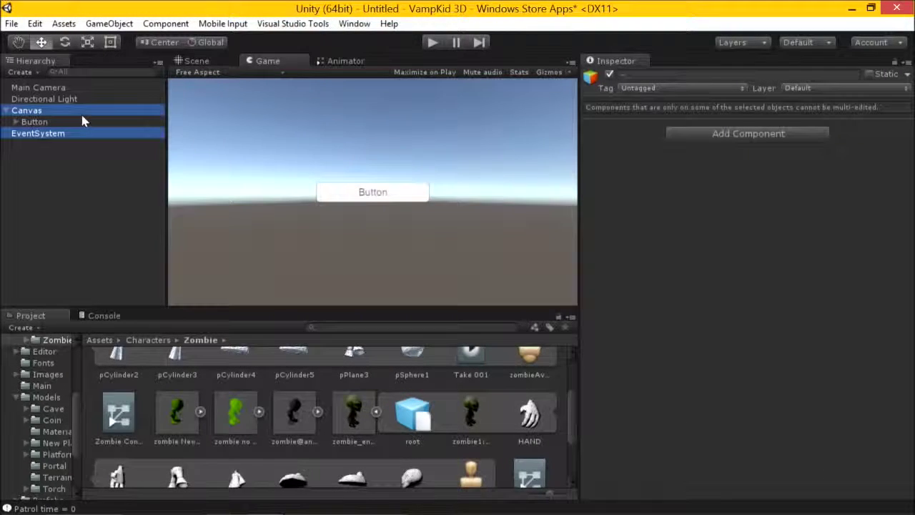
{"action": "left_click", "coordinate": [65, 123]}
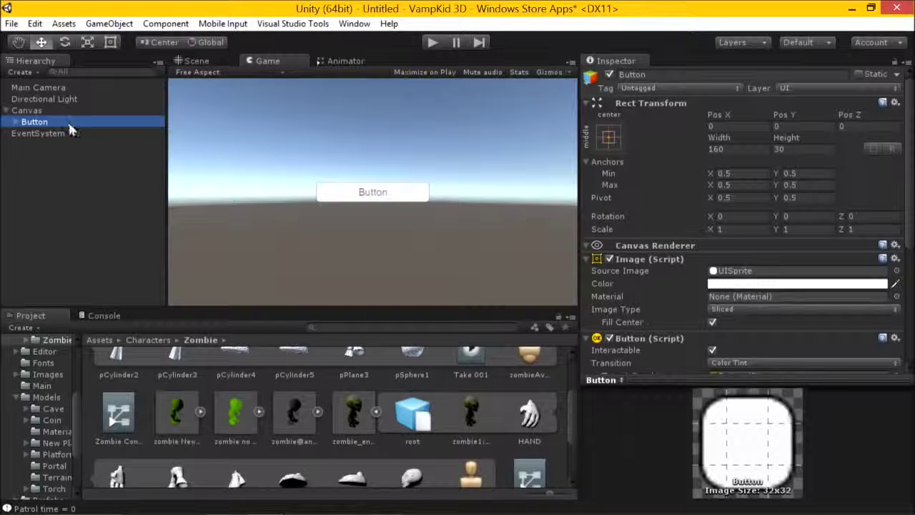
{"action": "left_click", "coordinate": [75, 135]}
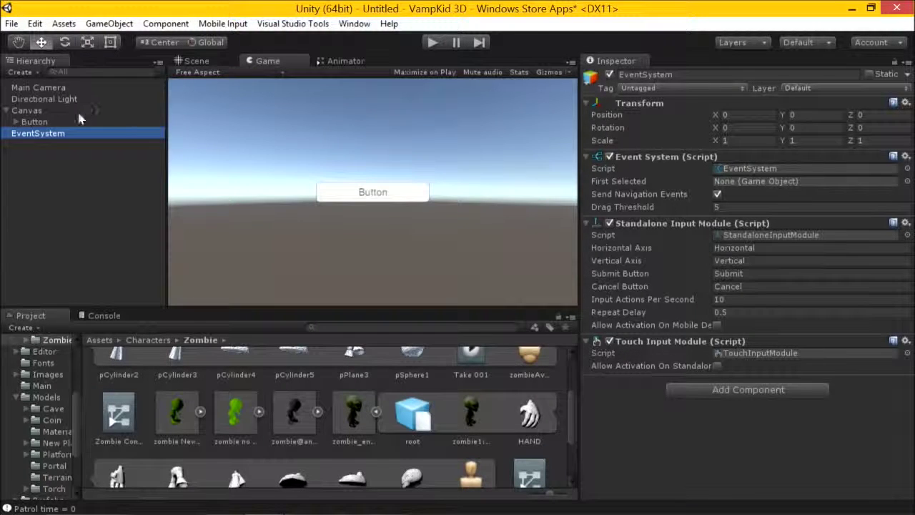
Select Canvas, Button and EventSystem in turn, then expand the Button to reveal its child Text.
{"action": "left_click", "coordinate": [57, 111]}
{"action": "left_click", "coordinate": [55, 121]}
{"action": "left_click", "coordinate": [57, 135]}
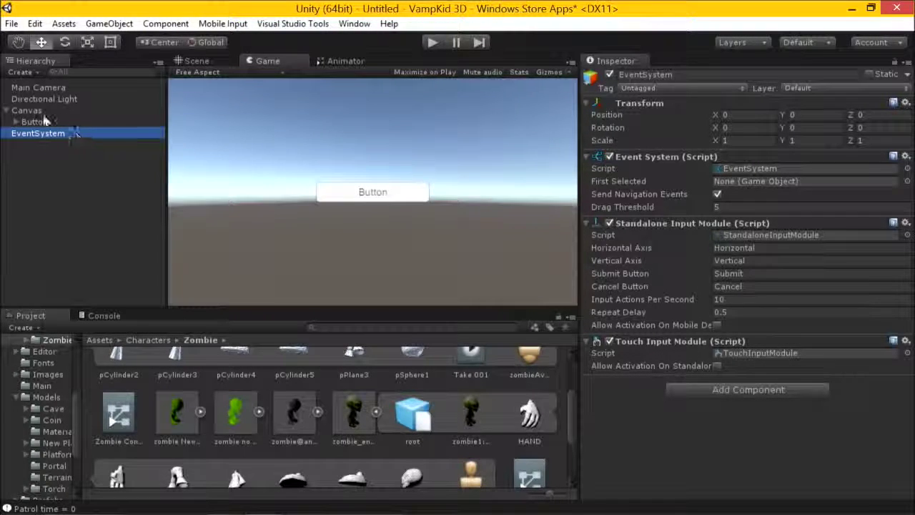
{"action": "left_click", "coordinate": [44, 112]}
{"action": "left_click", "coordinate": [50, 123]}
{"action": "left_click", "coordinate": [61, 135]}
{"action": "left_click", "coordinate": [70, 123]}
{"action": "left_click", "coordinate": [70, 133]}
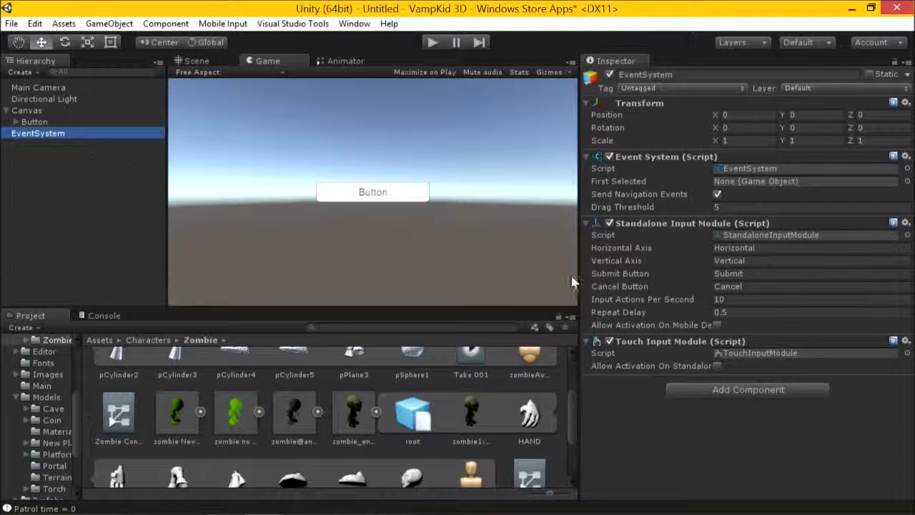
{"action": "left_click", "coordinate": [35, 121]}
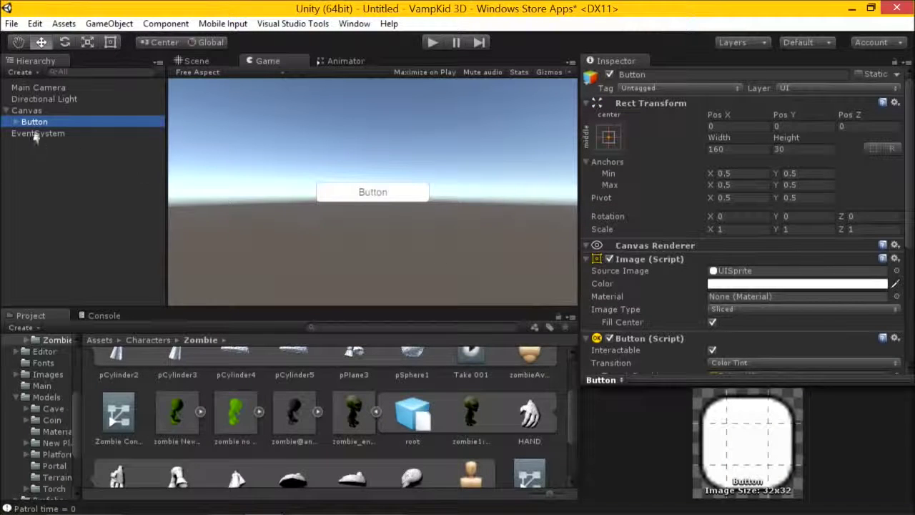
{"action": "left_click", "coordinate": [16, 122]}
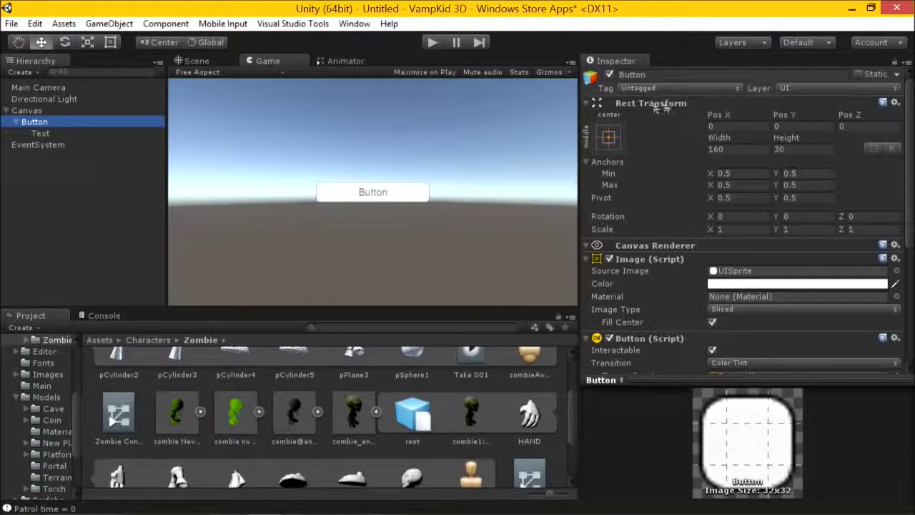
{"action": "scroll", "coordinate": [668, 168], "scroll_direction": "down", "scroll_amount": 5}
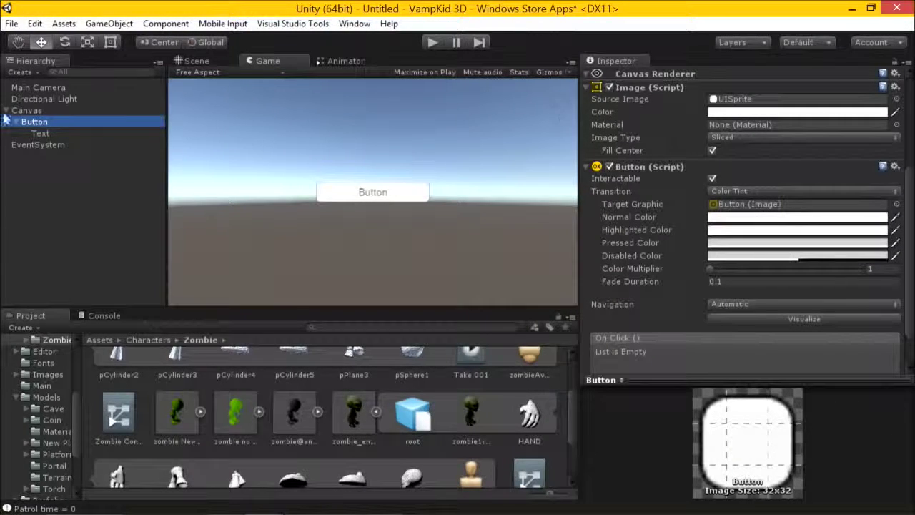
Toggle the Button's Image off and back on, and set Highlighted Color to red.
{"action": "left_click", "coordinate": [610, 87]}
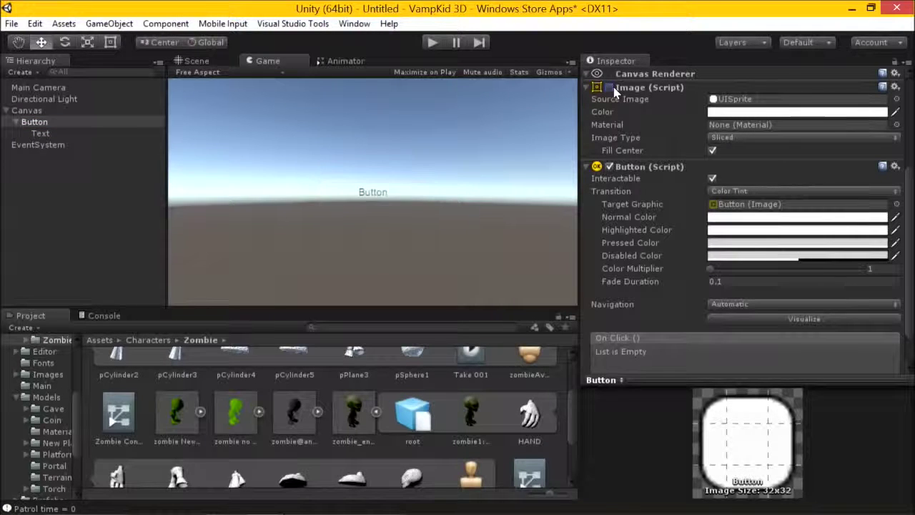
{"action": "left_click", "coordinate": [610, 87]}
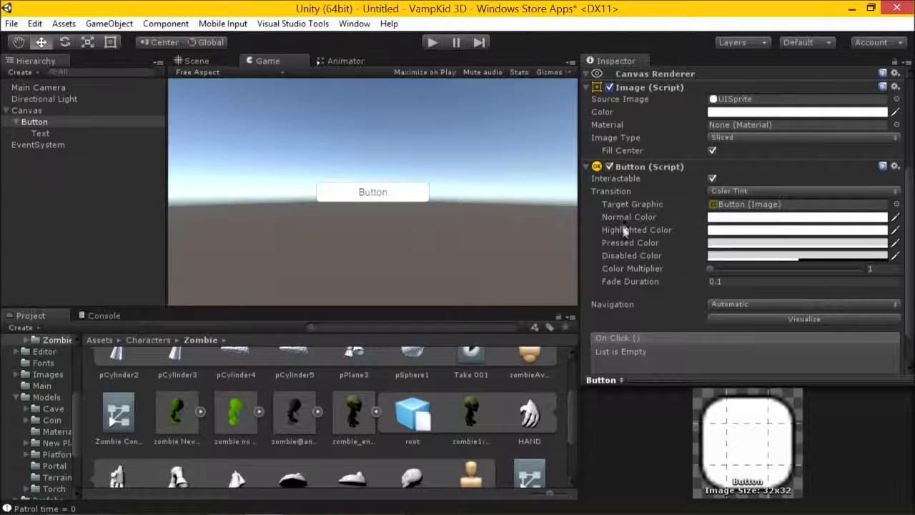
{"action": "left_click", "coordinate": [742, 230]}
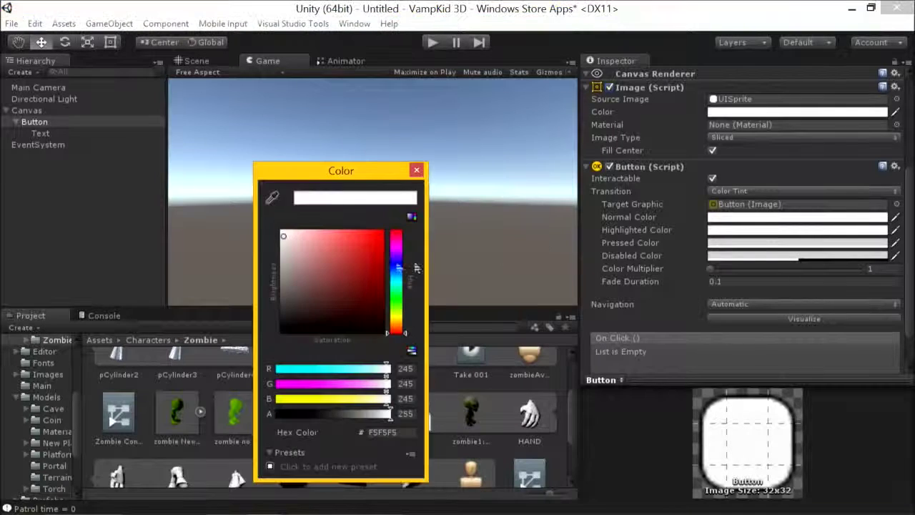
{"action": "left_click", "coordinate": [375, 241]}
{"action": "left_click", "coordinate": [416, 171]}
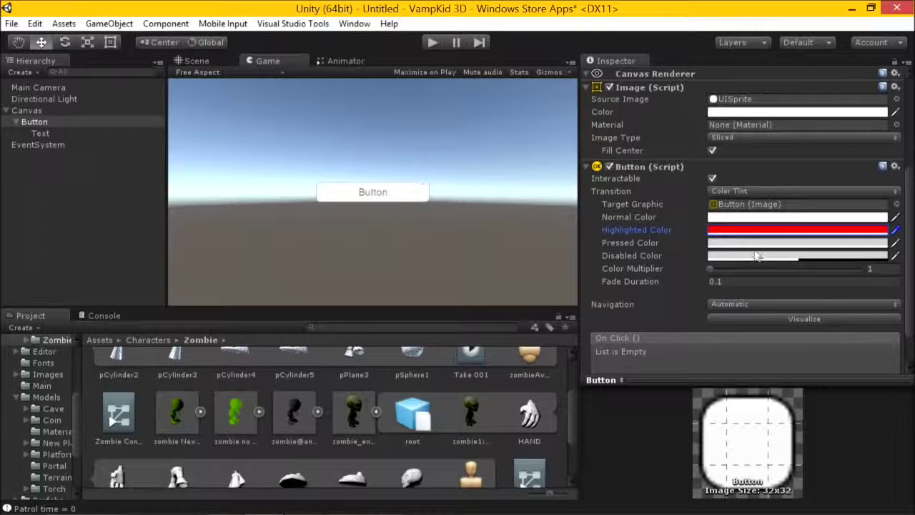
Set the Button's Pressed Color to a cyan-blue shade and save the scene.
{"action": "left_click", "coordinate": [747, 245]}
{"action": "left_click", "coordinate": [396, 277]}
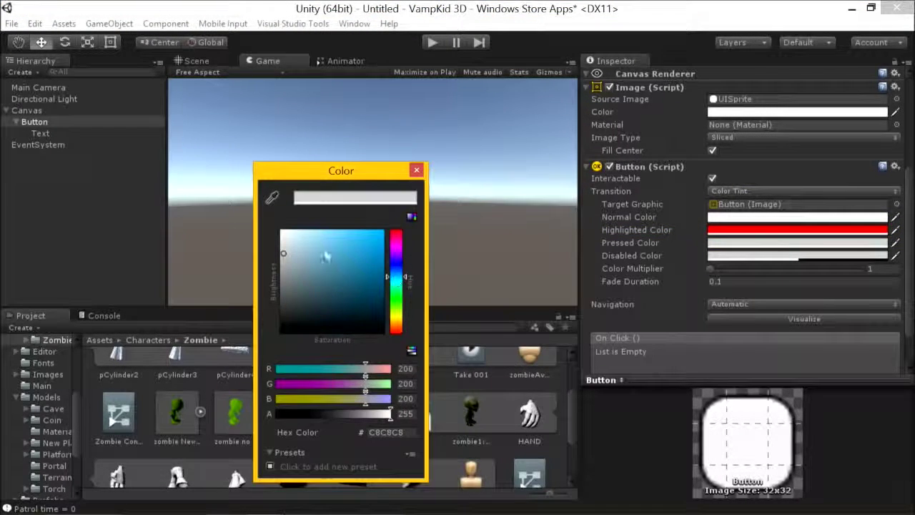
{"action": "left_click_drag", "start_coordinate": [326, 257], "coordinate": [381, 222]}
{"action": "left_click", "coordinate": [416, 170]}
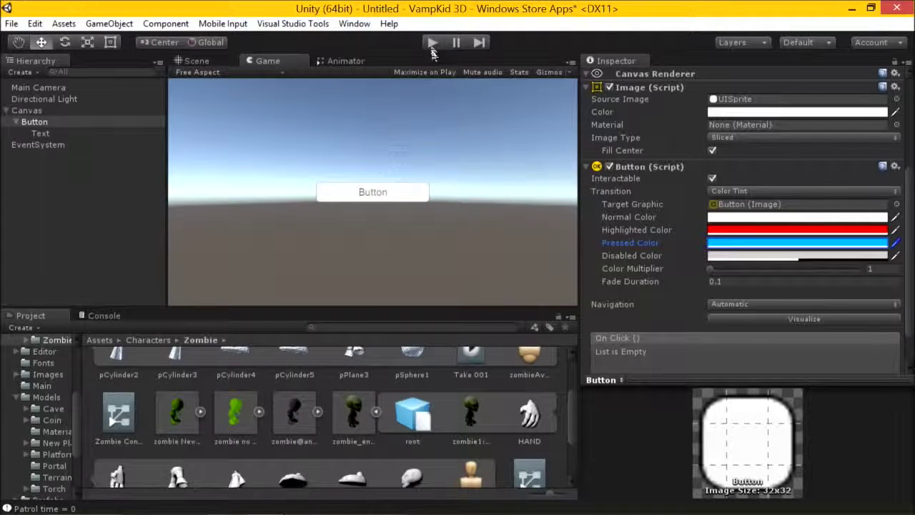
{"action": "key", "text": "ctrl+s"}
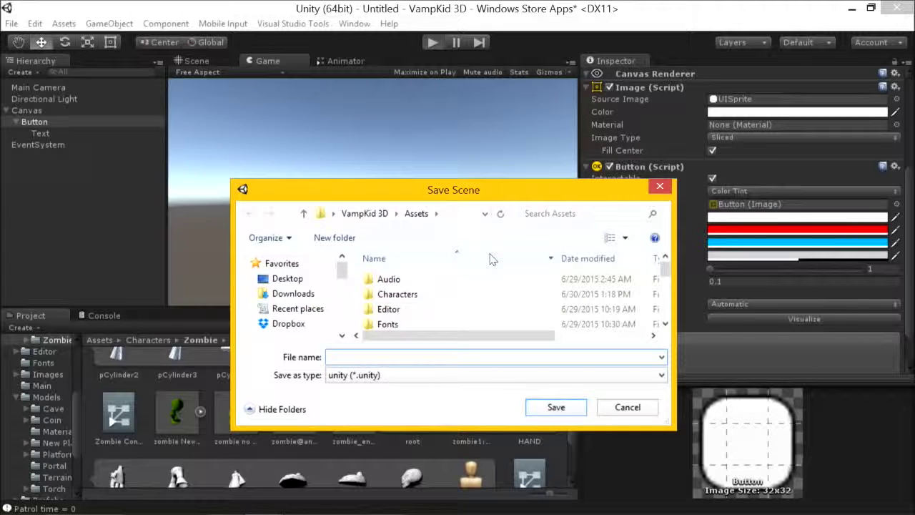
Save the scene as 'UI Test' in the Scenes folder.
{"action": "type", "text": "UI Test"}
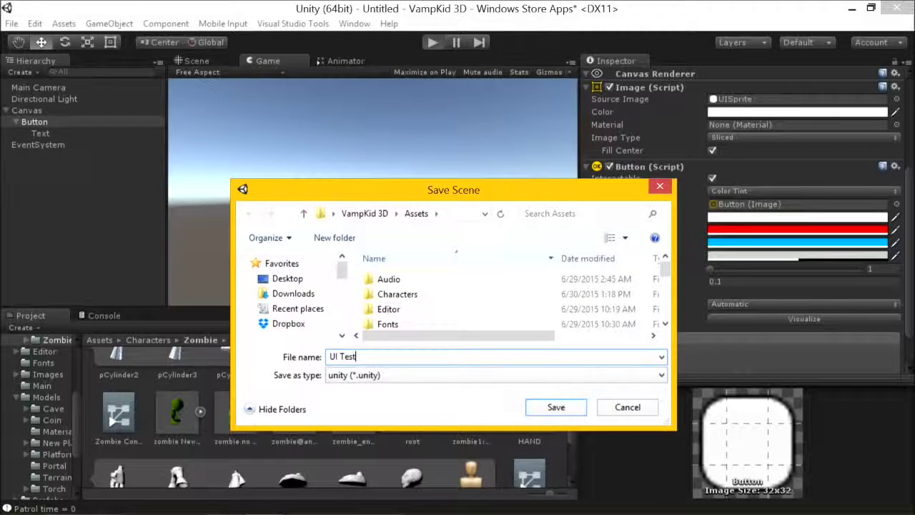
{"action": "scroll", "coordinate": [666, 301], "scroll_direction": "down", "scroll_amount": 1}
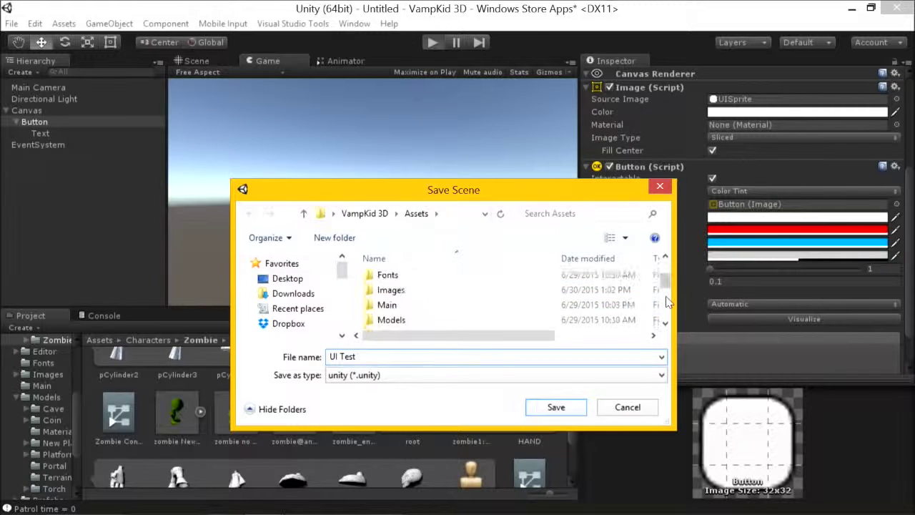
{"action": "scroll", "coordinate": [667, 301], "scroll_direction": "down", "scroll_amount": 2}
{"action": "double_click", "coordinate": [388, 293]}
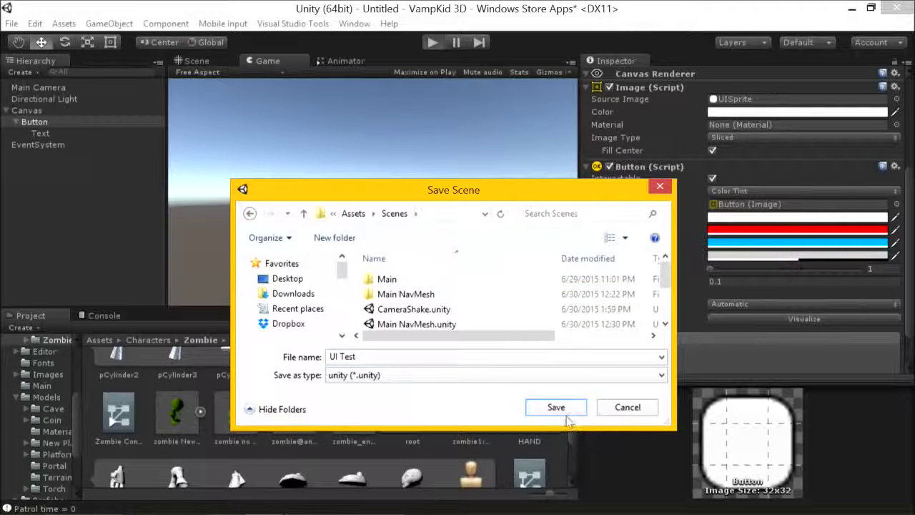
{"action": "left_click", "coordinate": [565, 416]}
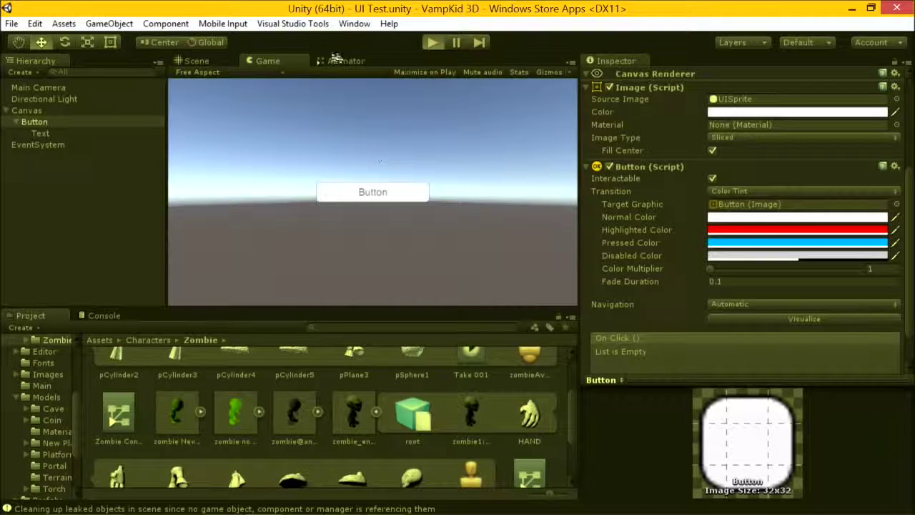
Play-test the scene with Ctrl+P, clicking the button to check its tints, then stop.
{"action": "key", "text": "ctrl+p"}
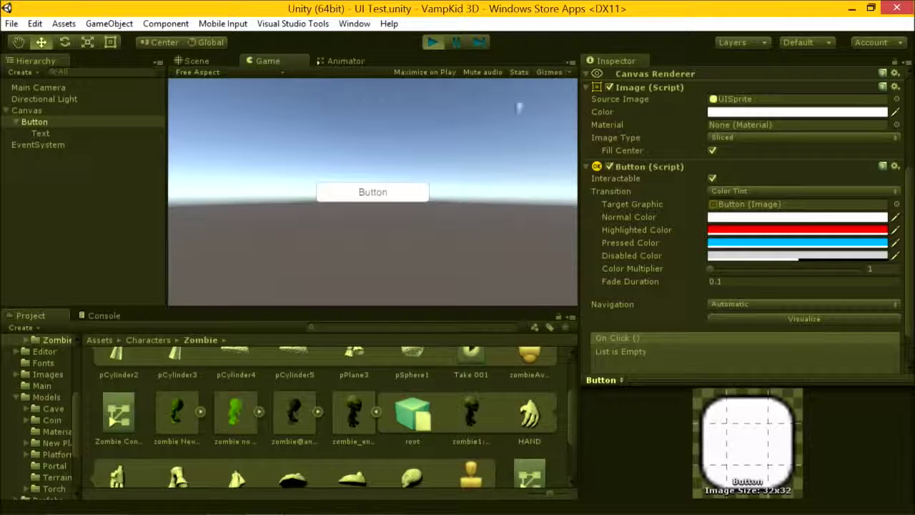
{"action": "left_click", "coordinate": [396, 192]}
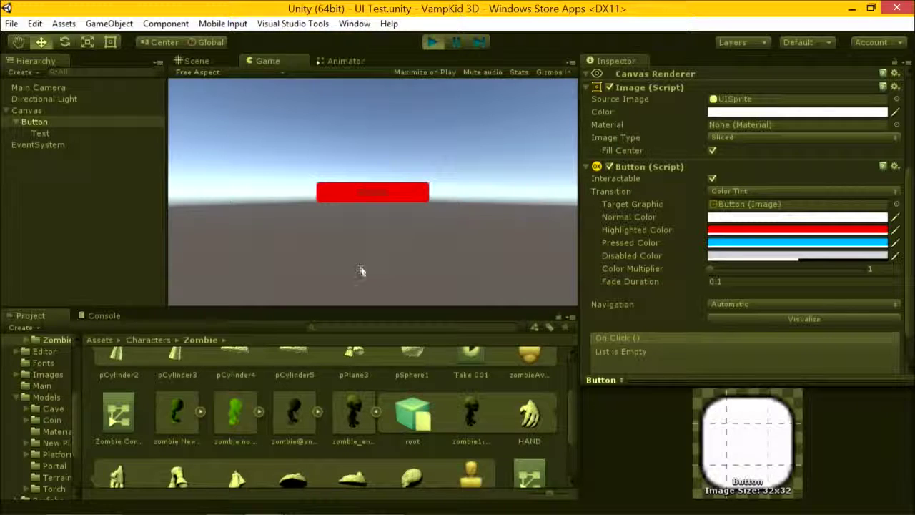
{"action": "left_click", "coordinate": [434, 42]}
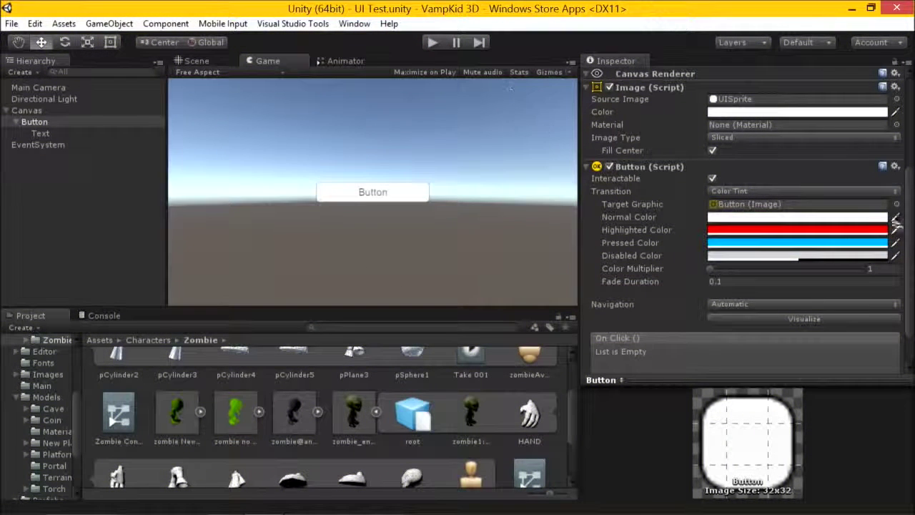
Set Transition to Animation and save the auto-generated Button controller in a new Animations folder.
{"action": "left_click", "coordinate": [838, 193]}
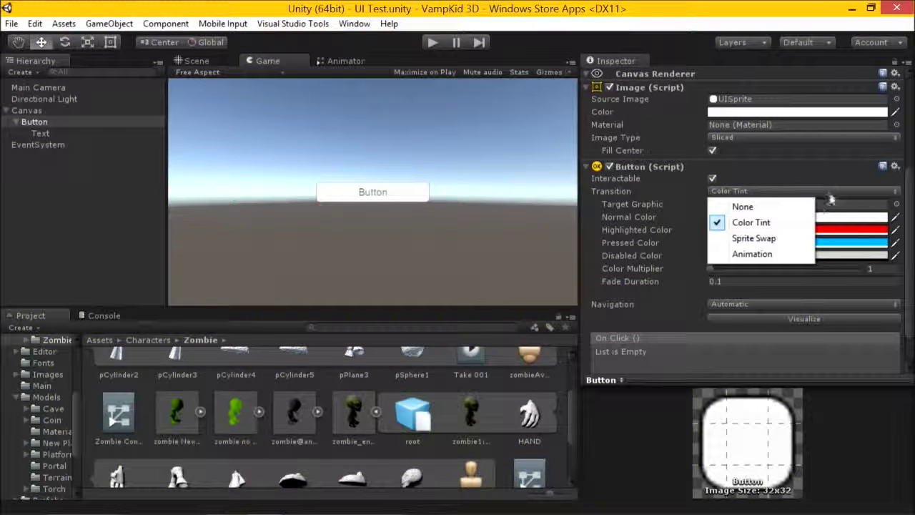
{"action": "left_click", "coordinate": [759, 255]}
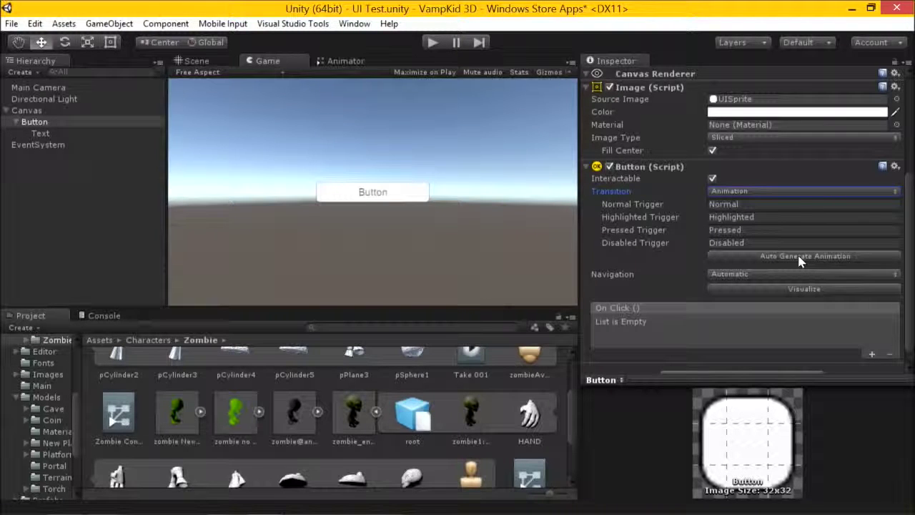
{"action": "left_click", "coordinate": [799, 259]}
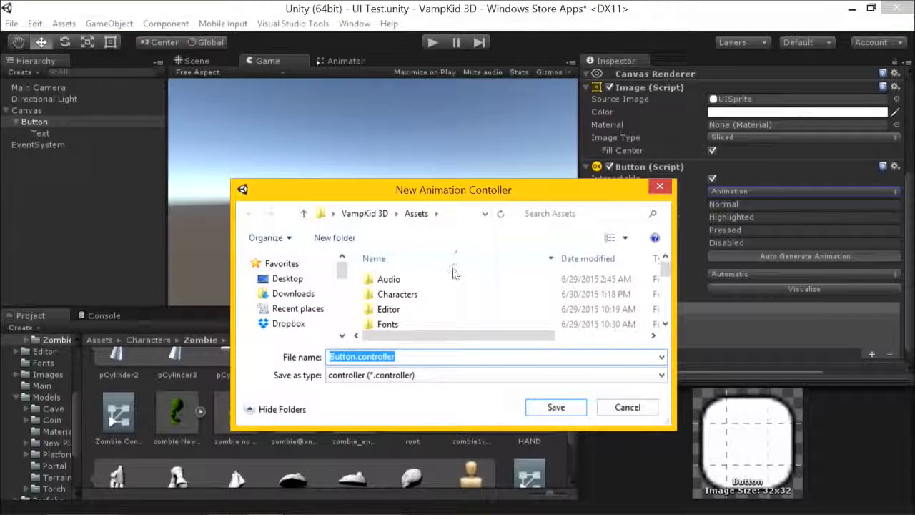
{"action": "left_click", "coordinate": [336, 237]}
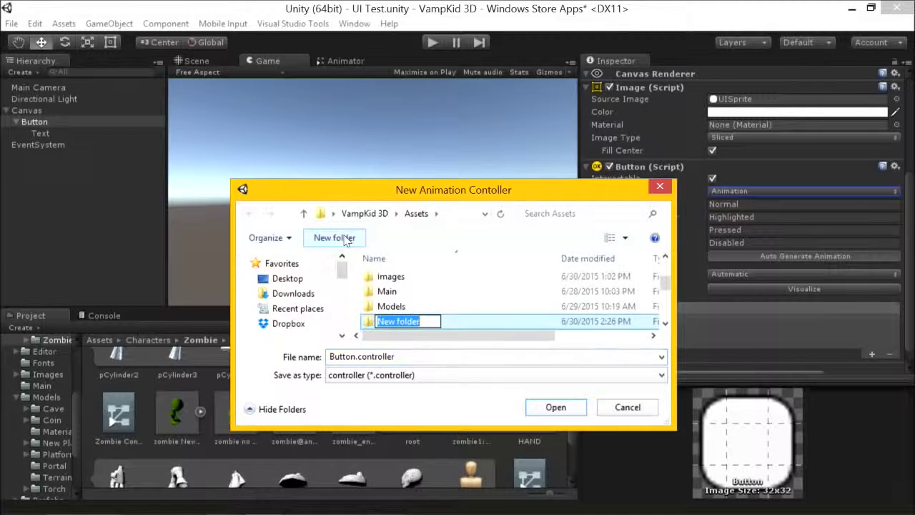
{"action": "type", "text": "Animations"}
{"action": "key", "text": "Return"}
{"action": "key", "text": "Return"}
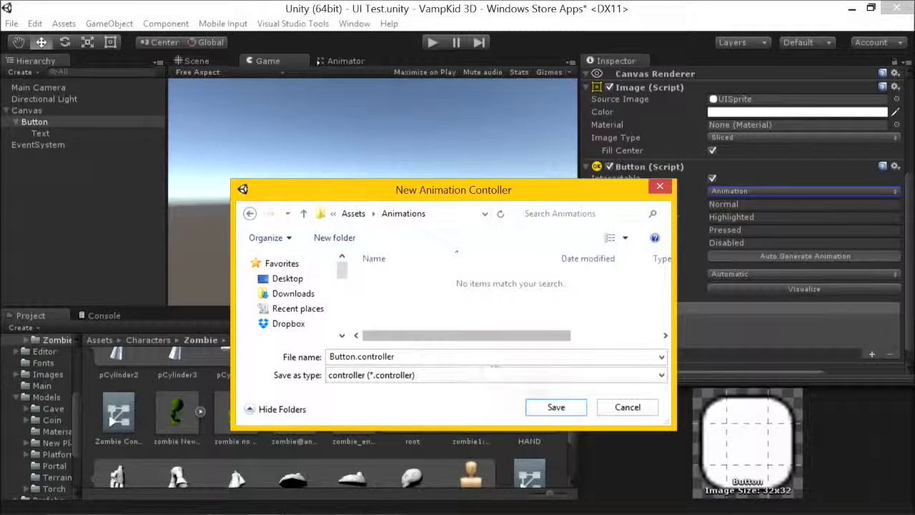
{"action": "left_click", "coordinate": [550, 403]}
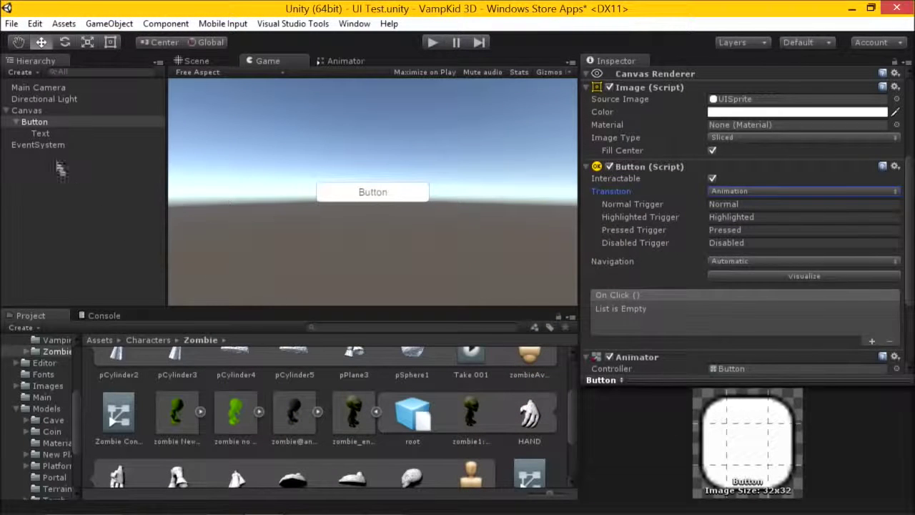
Open the Animation window and dock it beside the Console.
{"action": "left_click", "coordinate": [354, 23]}
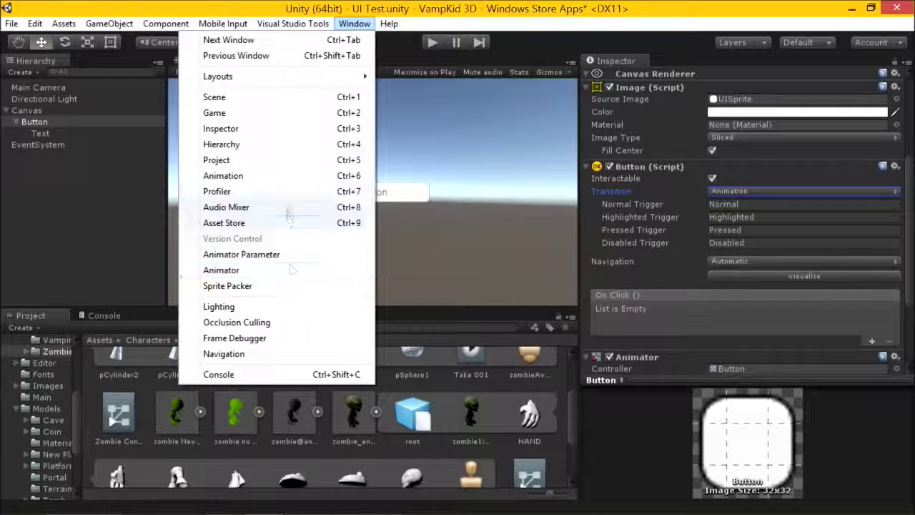
{"action": "left_click", "coordinate": [300, 176]}
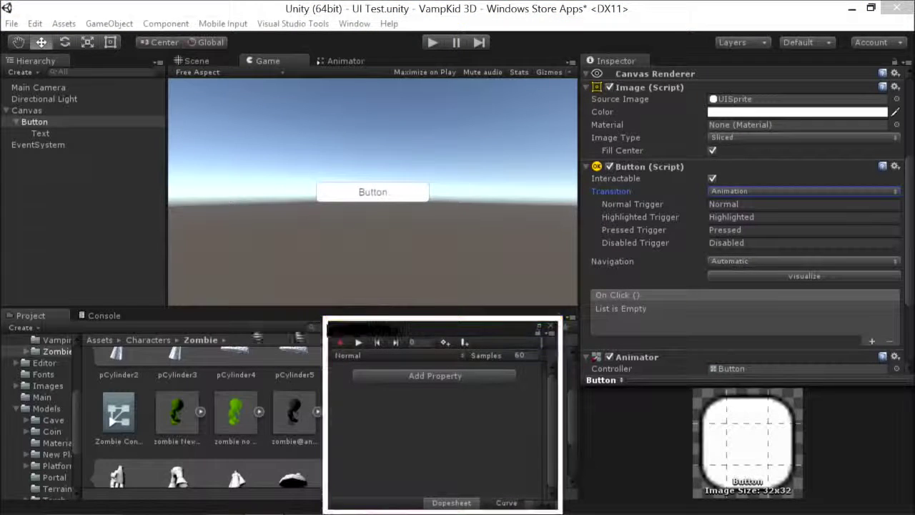
{"action": "left_click_drag", "start_coordinate": [350, 330], "coordinate": [231, 322]}
Select the Button and load its Highlighted clip in the Animation editor.
{"action": "left_click", "coordinate": [60, 124]}
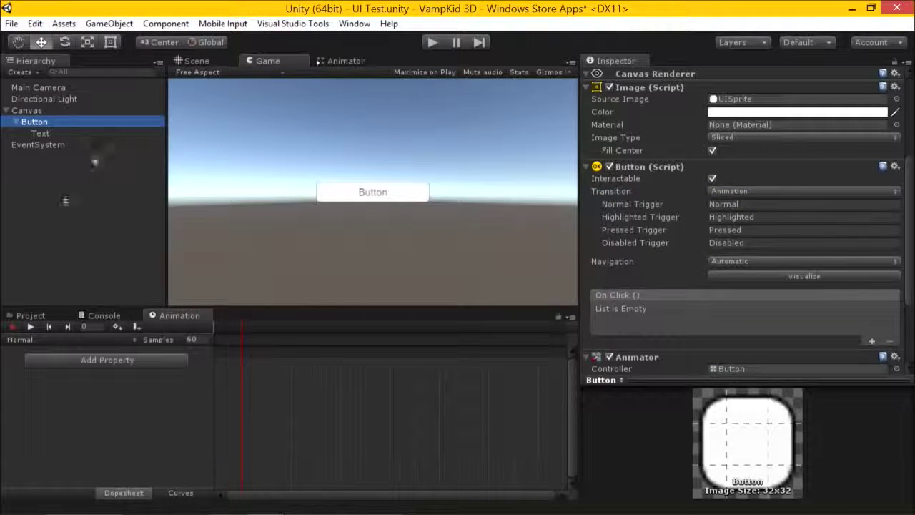
{"action": "left_click", "coordinate": [53, 342]}
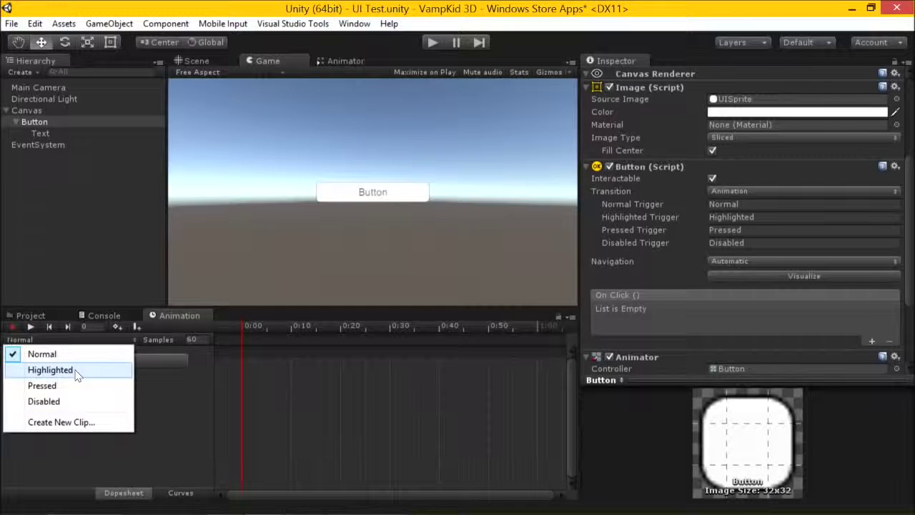
{"action": "left_click", "coordinate": [65, 369]}
{"action": "scroll", "coordinate": [656, 101], "scroll_direction": "down", "scroll_amount": 3}
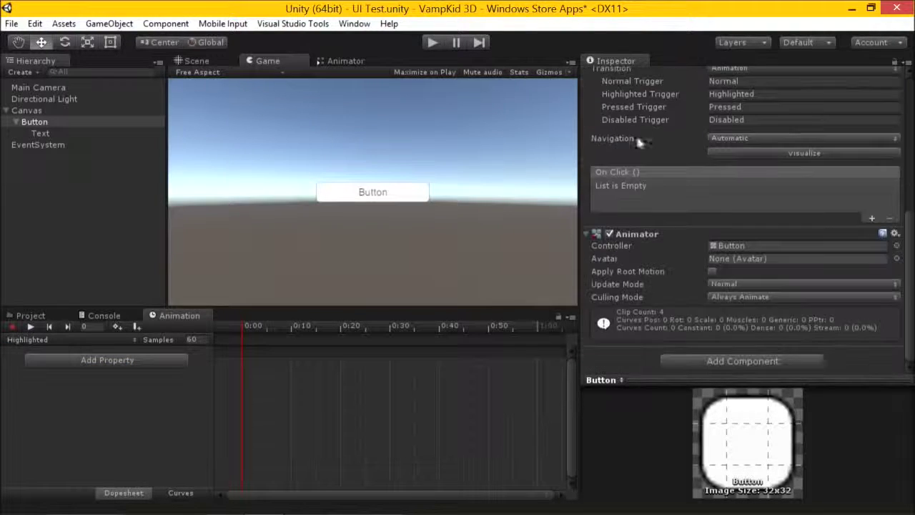
{"action": "scroll", "coordinate": [653, 136], "scroll_direction": "up", "scroll_amount": 8}
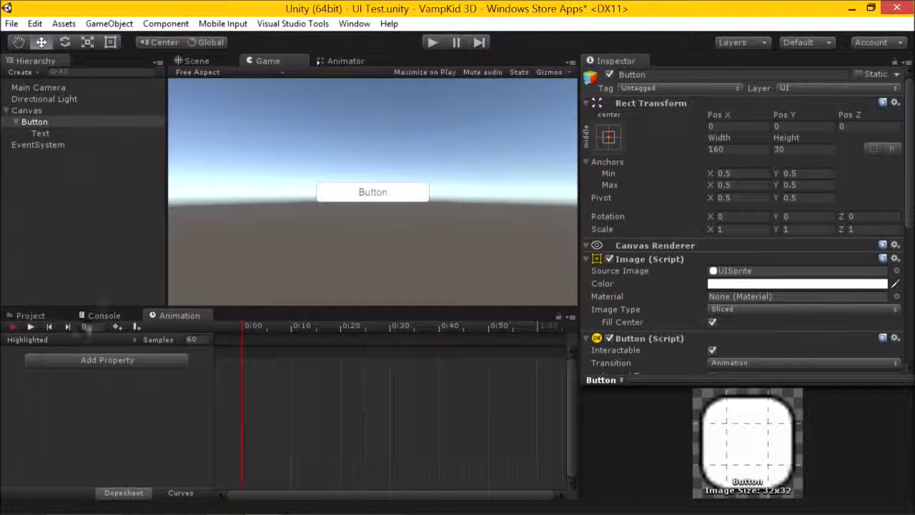
Preview the button in the Game view, then pan the Scene view over to the Canvas.
{"action": "left_click", "coordinate": [110, 42]}
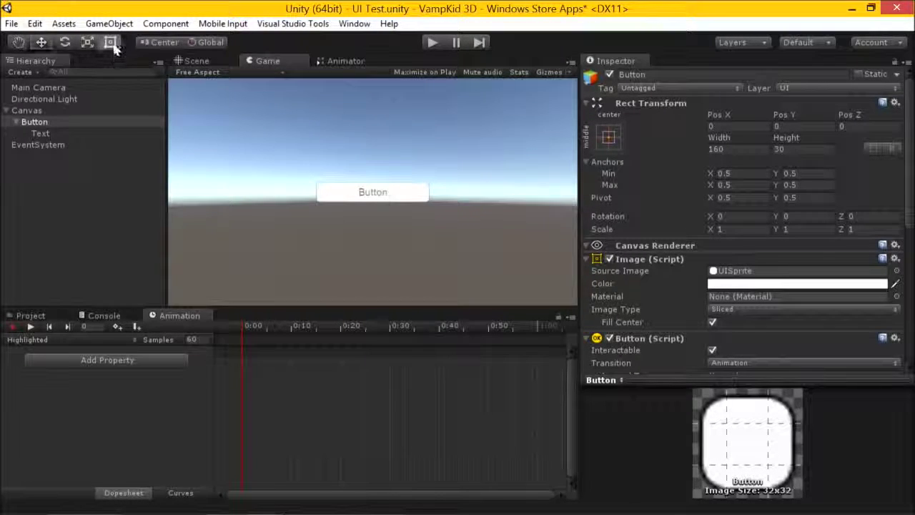
{"action": "left_click", "coordinate": [218, 61]}
{"action": "middle_click_drag", "start_coordinate": [554, 254], "coordinate": [506, 433]}
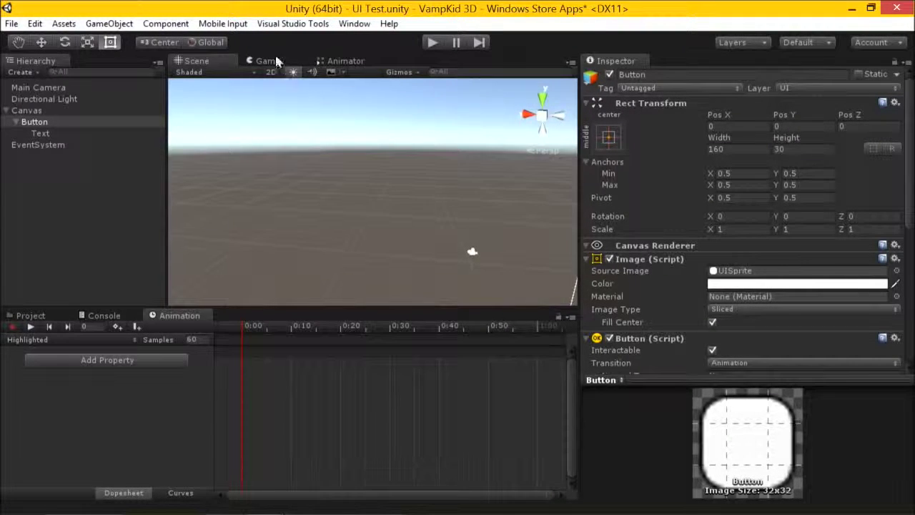
{"action": "left_click", "coordinate": [268, 60]}
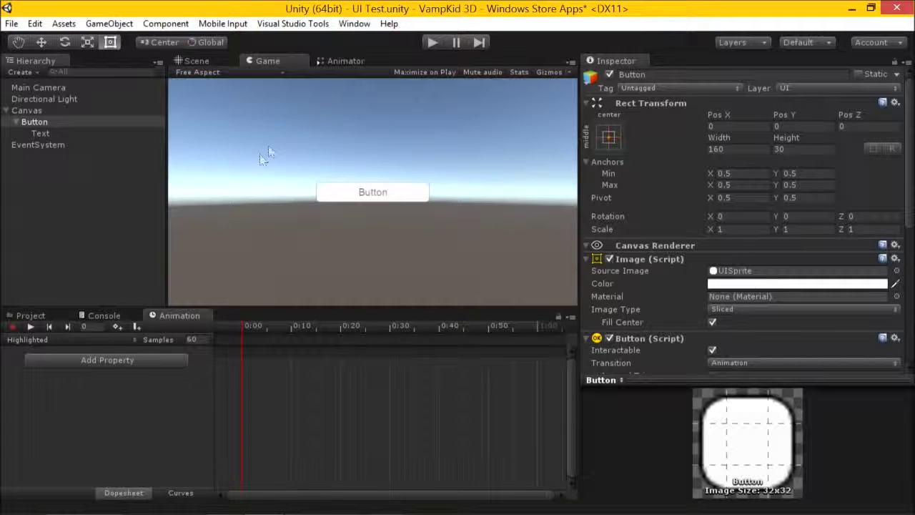
{"action": "left_click", "coordinate": [208, 61]}
{"action": "middle_click_drag", "start_coordinate": [370, 170], "coordinate": [417, 181]}
Switch to the Rect tool and 2D view, select the Canvas, and widen the Inspector.
{"action": "key", "text": "t"}
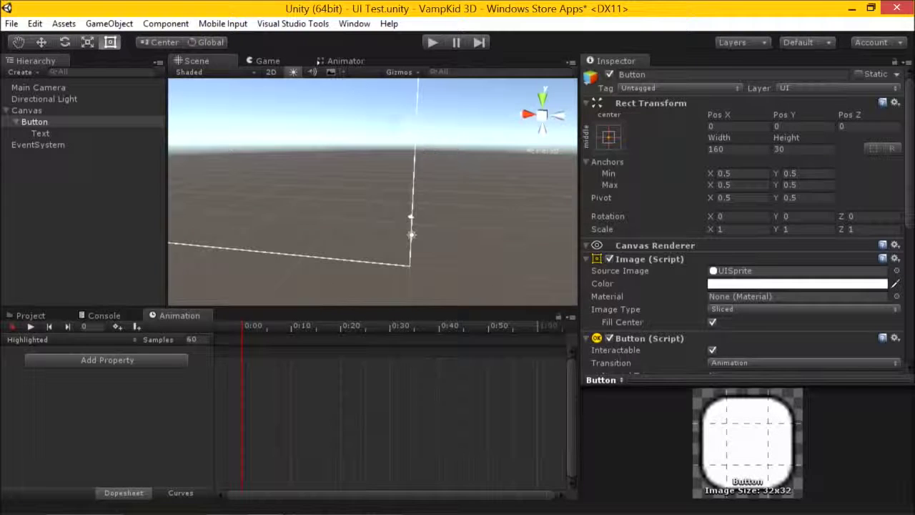
{"action": "left_click", "coordinate": [271, 72]}
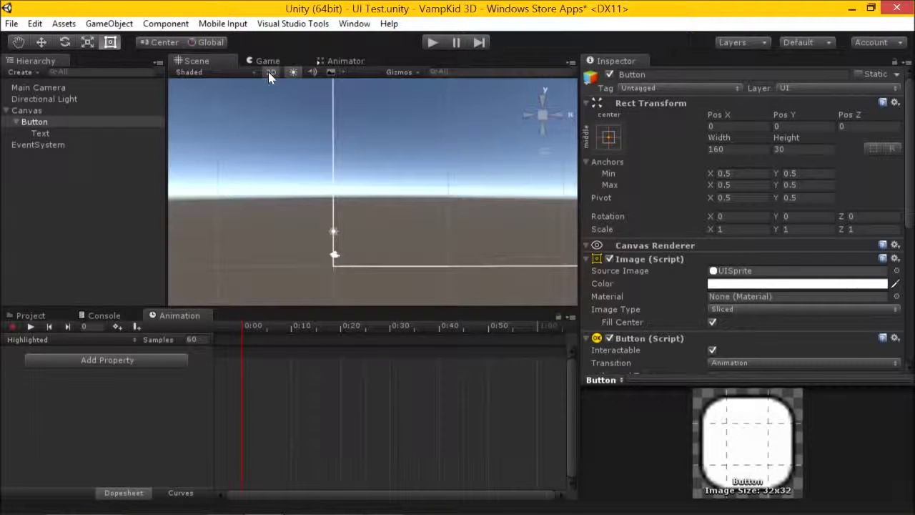
{"action": "left_click", "coordinate": [55, 110]}
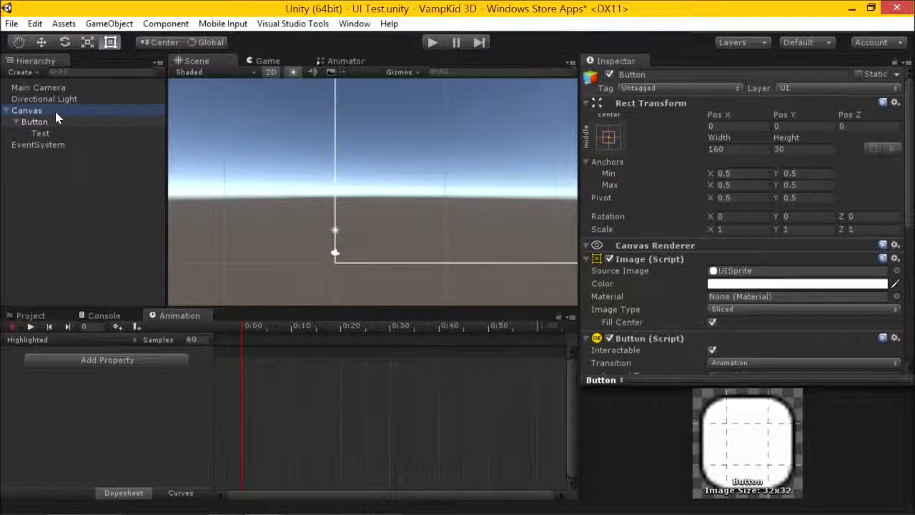
{"action": "scroll", "coordinate": [428, 199], "scroll_direction": "up", "scroll_amount": 5}
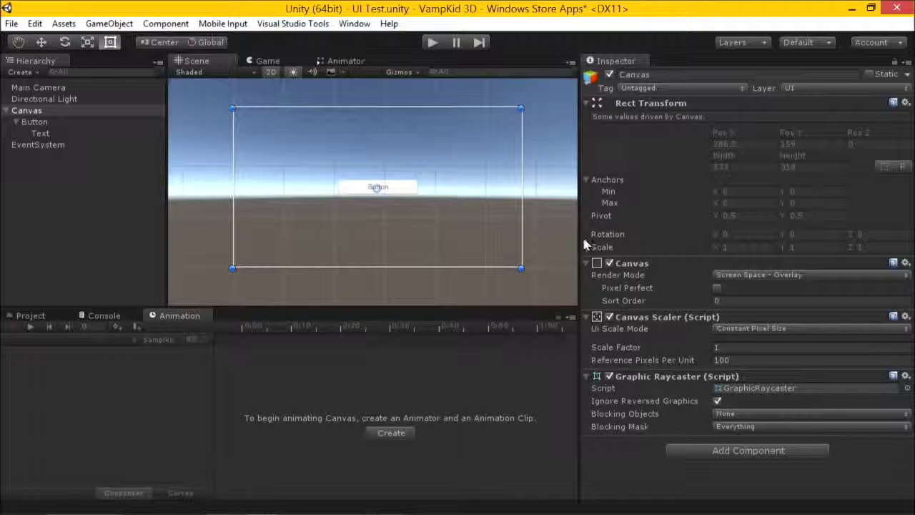
{"action": "left_click_drag", "start_coordinate": [579, 238], "coordinate": [672, 237]}
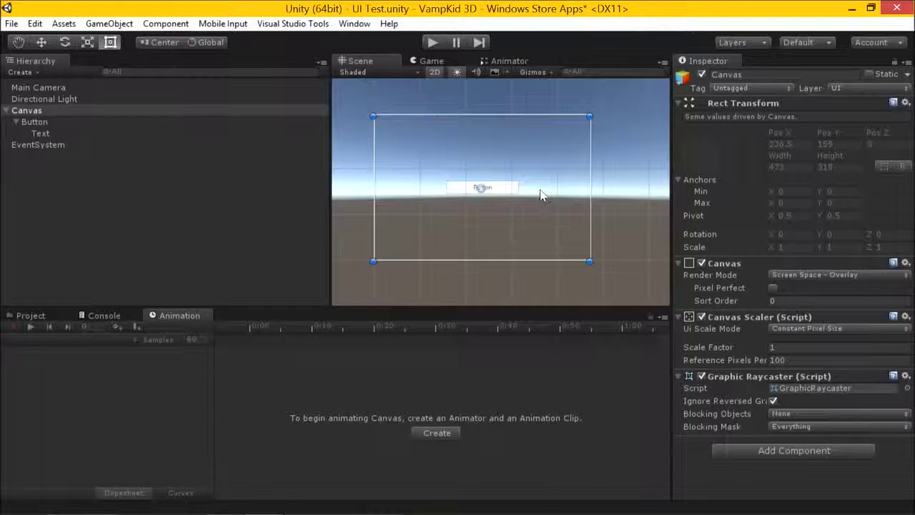
{"action": "scroll", "coordinate": [541, 195], "scroll_direction": "down", "scroll_amount": 2}
Add a 3D Cube, frame it, and orbit around it in perspective view.
{"action": "left_click", "coordinate": [109, 23]}
{"action": "mouse_move", "coordinate": [77, 72]}
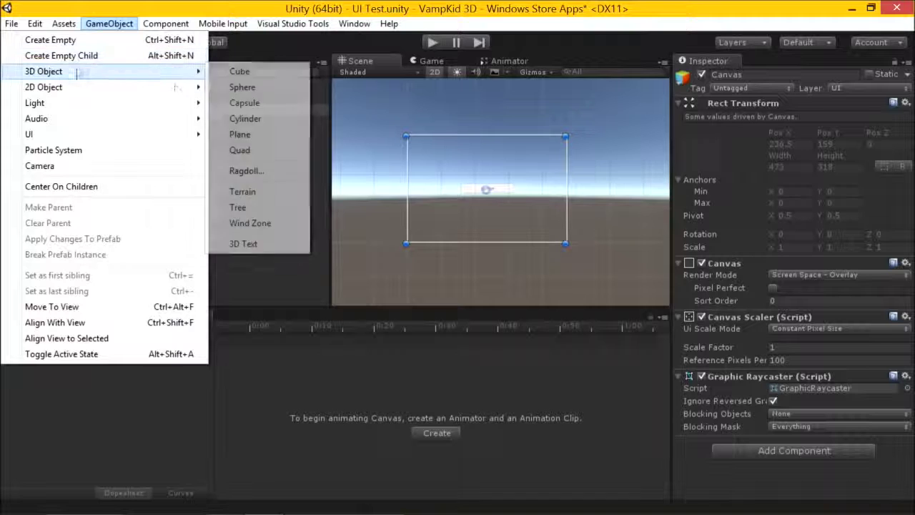
{"action": "left_click", "coordinate": [240, 72]}
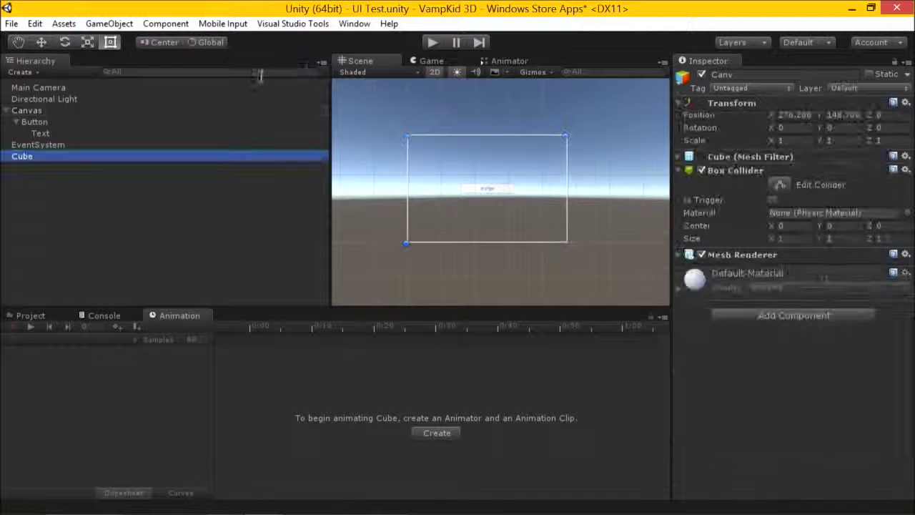
{"action": "double_click", "coordinate": [27, 159]}
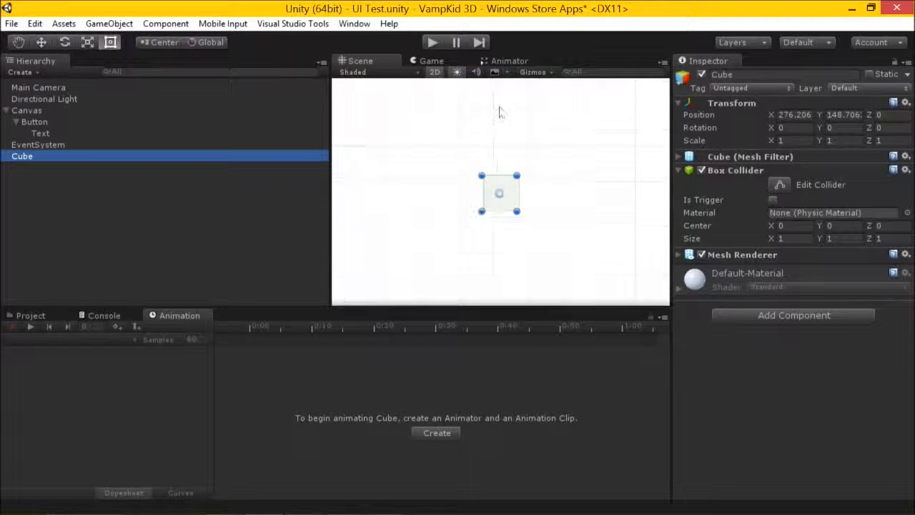
{"action": "left_click", "coordinate": [434, 72]}
{"action": "left_click_drag", "start_coordinate": [464, 214], "coordinate": [441, 228], "text": "alt"}
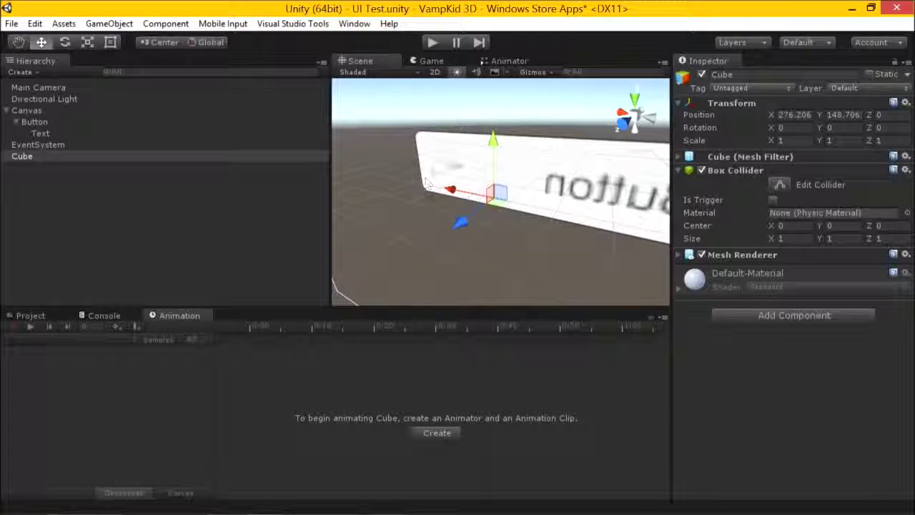
{"action": "scroll", "coordinate": [506, 167], "scroll_direction": "down", "scroll_amount": 5}
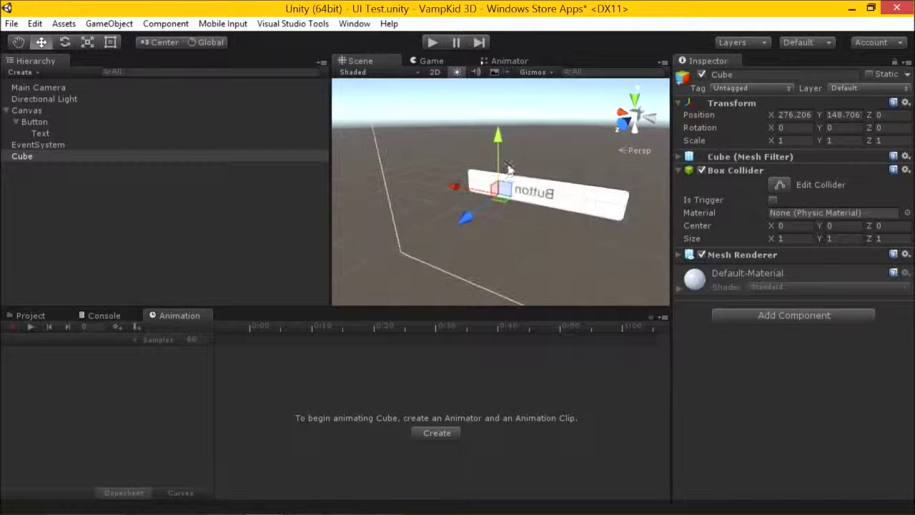
{"action": "scroll", "coordinate": [509, 167], "scroll_direction": "down", "scroll_amount": 2}
Select the Canvas, compare Scene and Game views of the canvas and button, and restore 2D.
{"action": "left_click", "coordinate": [92, 112]}
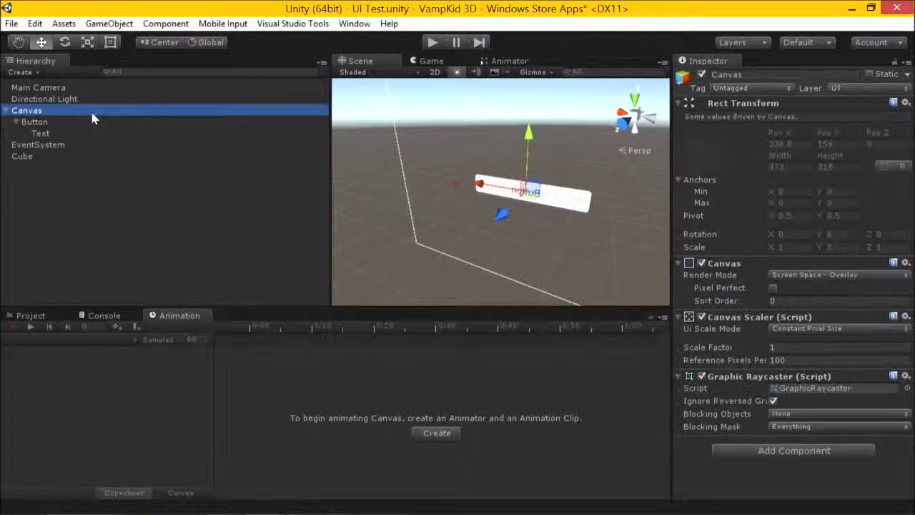
{"action": "left_click", "coordinate": [429, 63]}
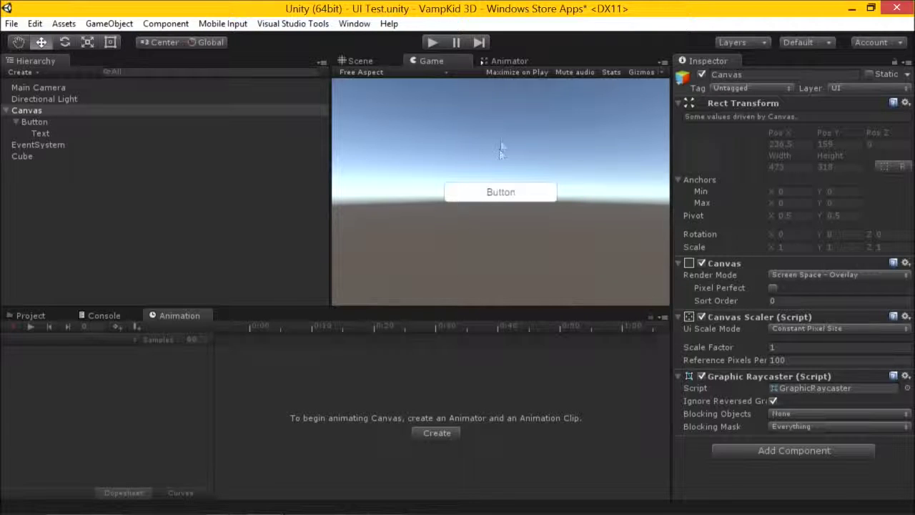
{"action": "left_click", "coordinate": [371, 64]}
{"action": "left_click_drag", "start_coordinate": [458, 136], "coordinate": [556, 202], "text": "alt"}
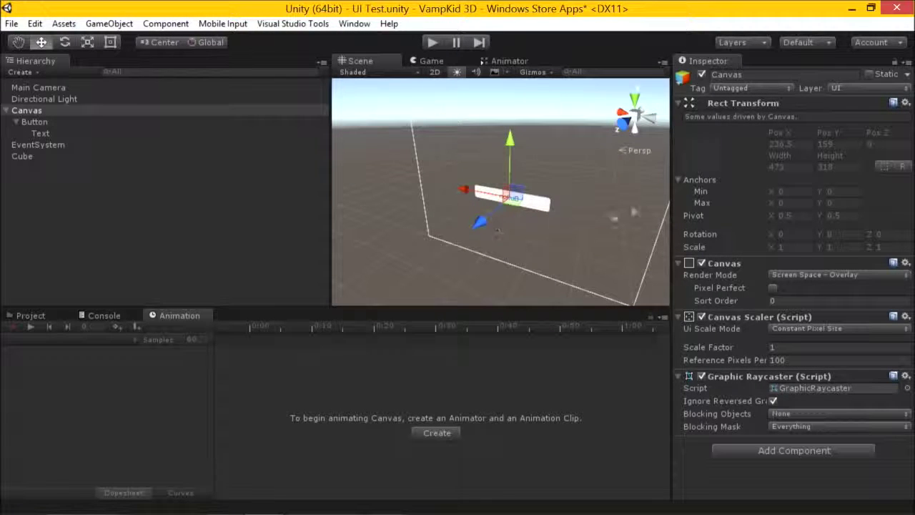
{"action": "left_click", "coordinate": [432, 62]}
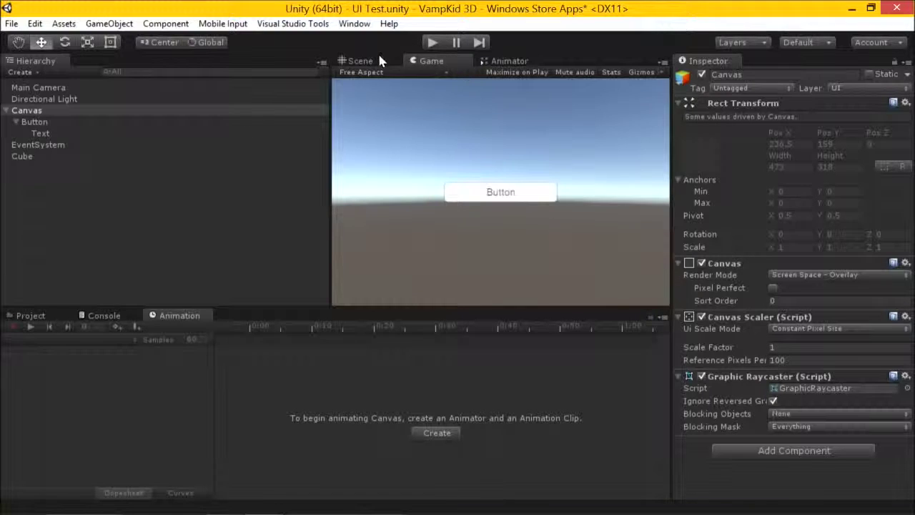
{"action": "left_click", "coordinate": [380, 62]}
{"action": "left_click", "coordinate": [441, 64]}
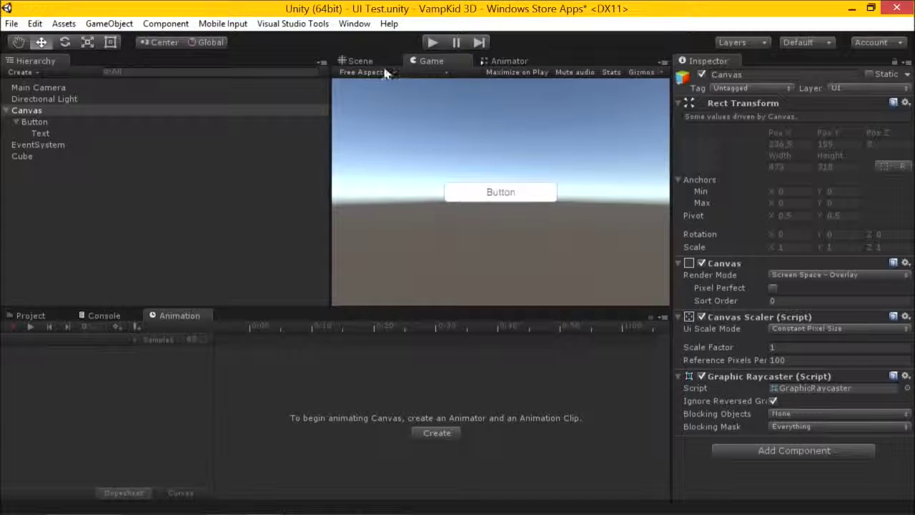
{"action": "left_click", "coordinate": [379, 62]}
{"action": "left_click", "coordinate": [435, 72]}
Duplicate the Button and move the copy up above the original.
{"action": "key", "text": "t"}
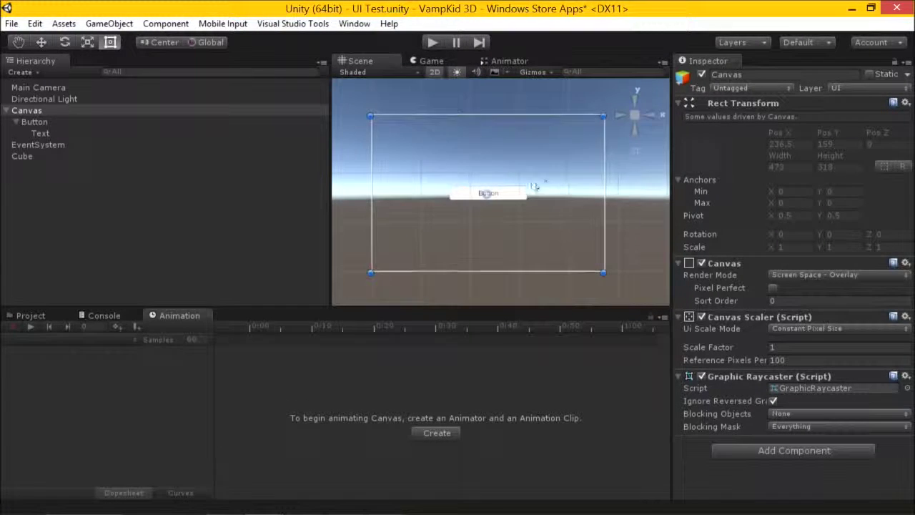
{"action": "left_click", "coordinate": [517, 174]}
{"action": "key", "text": "ctrl+d"}
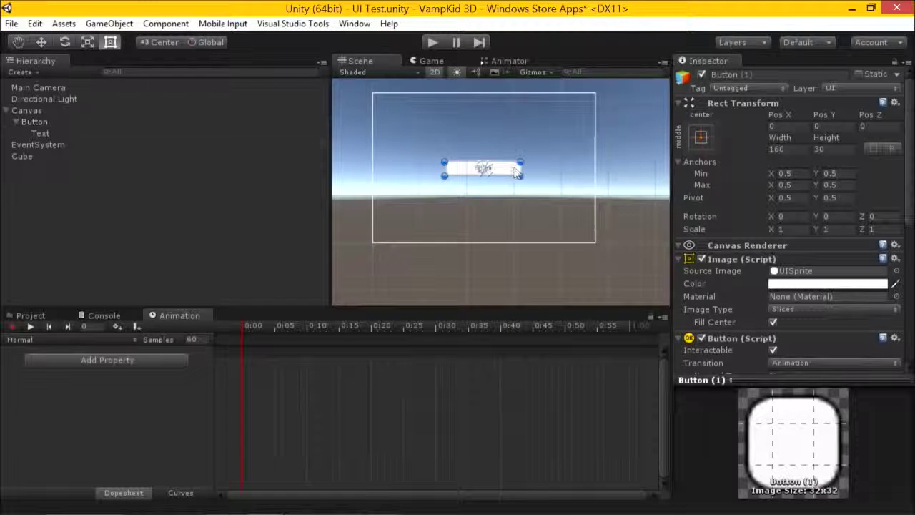
{"action": "left_click_drag", "start_coordinate": [516, 172], "coordinate": [508, 117]}
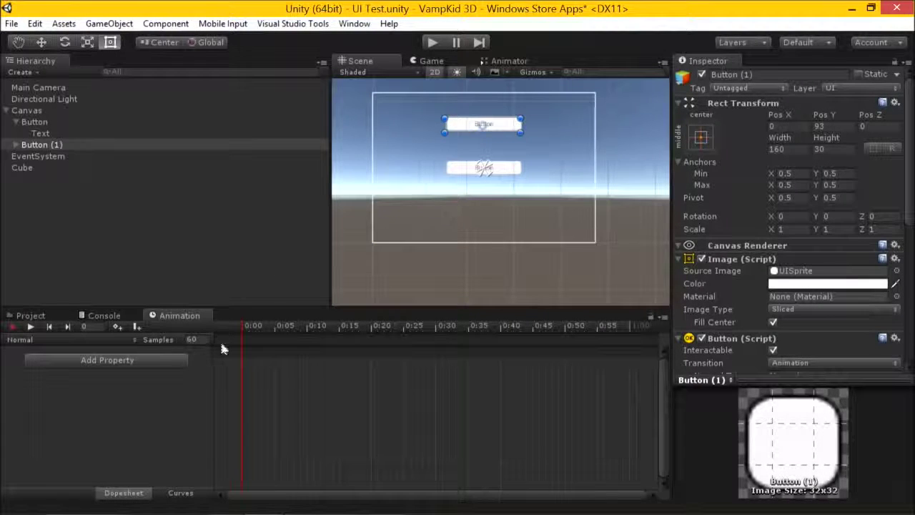
Record Scale keyframes on the original Button: 1 at 0:00 and 1.2 at 1:00.
{"action": "left_click", "coordinate": [59, 133]}
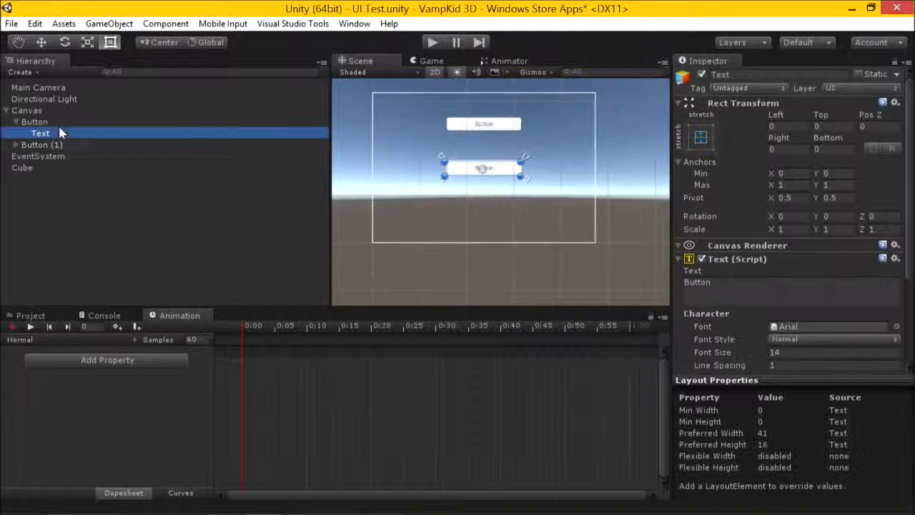
{"action": "left_click", "coordinate": [58, 124]}
{"action": "left_click", "coordinate": [243, 333]}
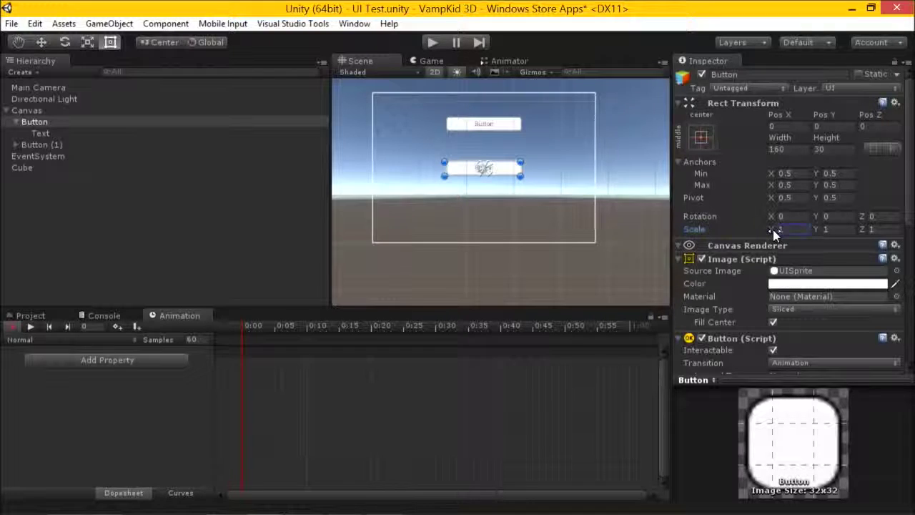
{"action": "left_click_drag", "start_coordinate": [773, 230], "coordinate": [779, 234]}
{"action": "type", "text": "1"}
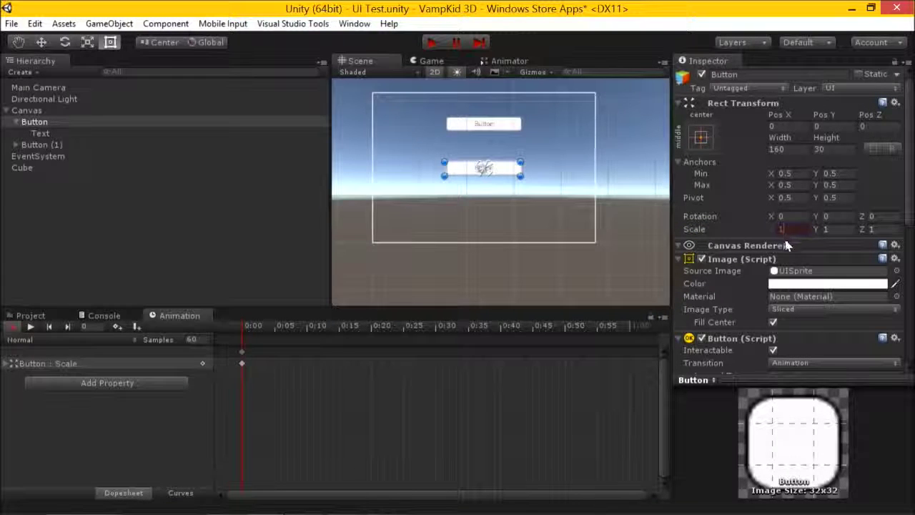
{"action": "scroll", "coordinate": [450, 353], "scroll_direction": "down", "scroll_amount": 5}
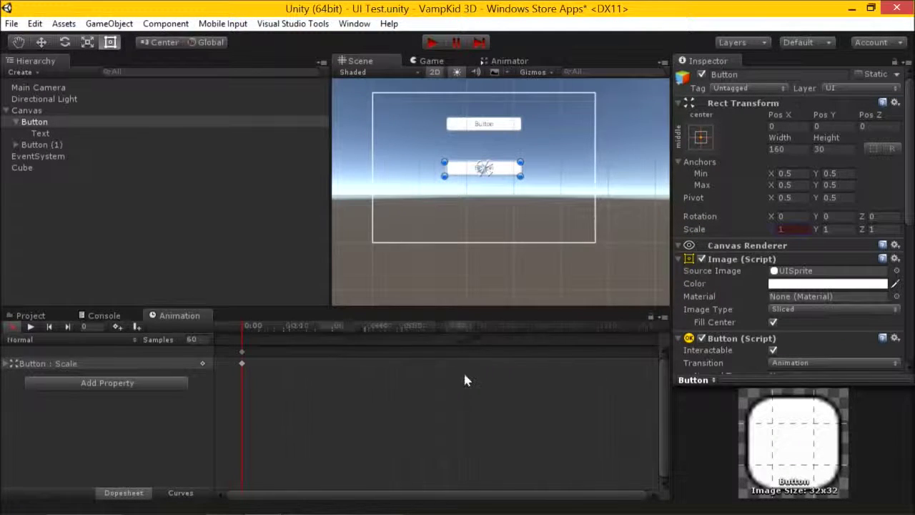
{"action": "left_click", "coordinate": [416, 326]}
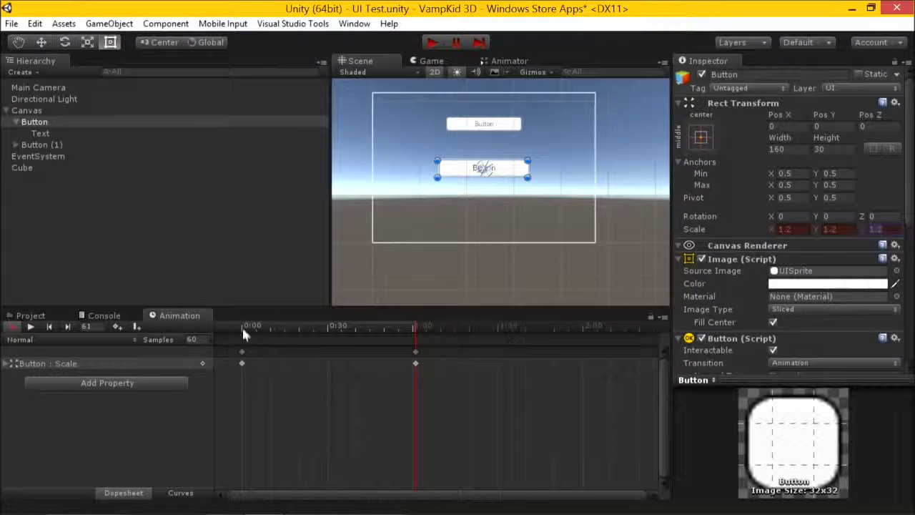
{"action": "left_click_drag", "start_coordinate": [241, 326], "coordinate": [262, 325]}
Paste the starting scale keyframes at 2:00 and preview the animation.
{"action": "left_click_drag", "start_coordinate": [342, 341], "coordinate": [236, 346]}
{"action": "left_click_drag", "start_coordinate": [293, 350], "coordinate": [339, 357]}
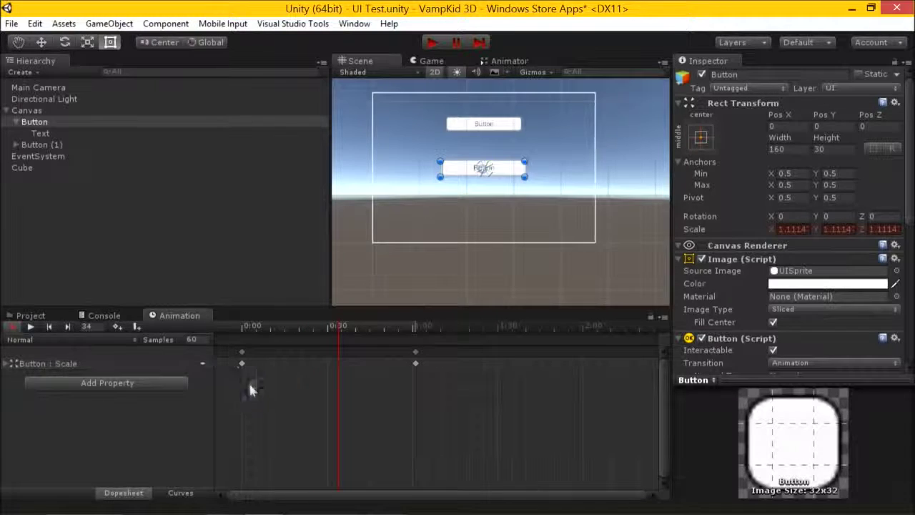
{"action": "left_click_drag", "start_coordinate": [255, 404], "coordinate": [228, 344]}
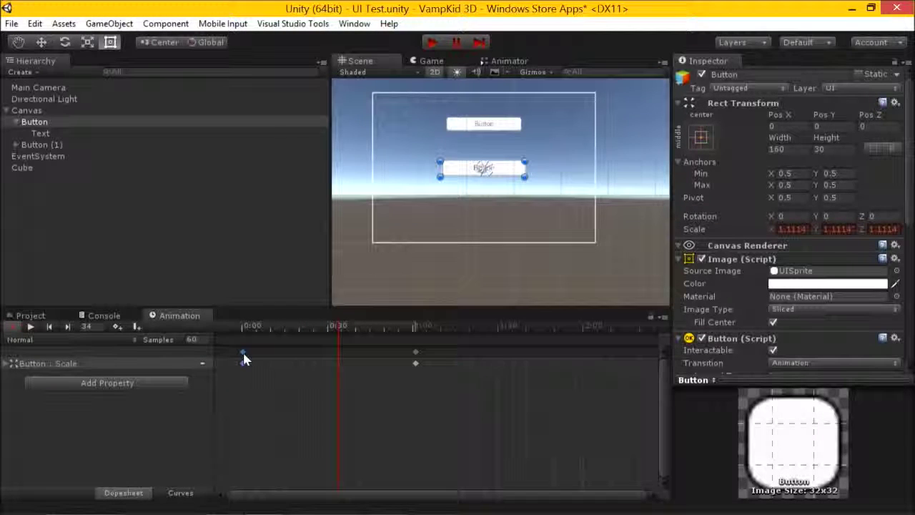
{"action": "left_click", "coordinate": [584, 331]}
{"action": "key", "text": "ctrl+v"}
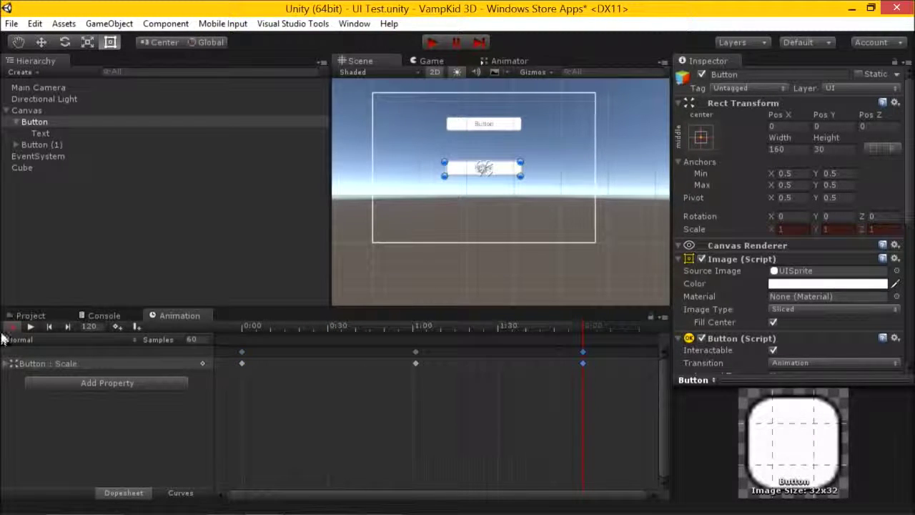
{"action": "left_click", "coordinate": [30, 327]}
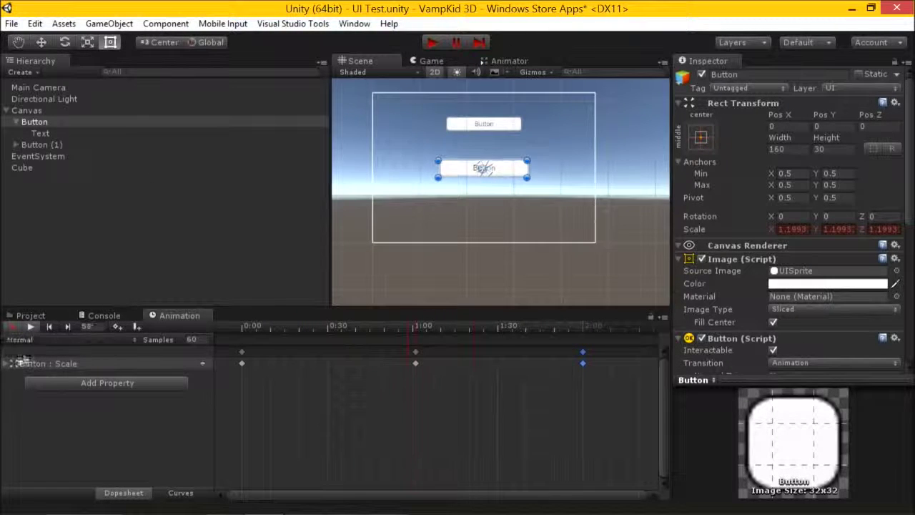
Run the scene in the Game view to test the button's grow-and-shrink animation, then stop.
{"action": "left_click", "coordinate": [432, 42]}
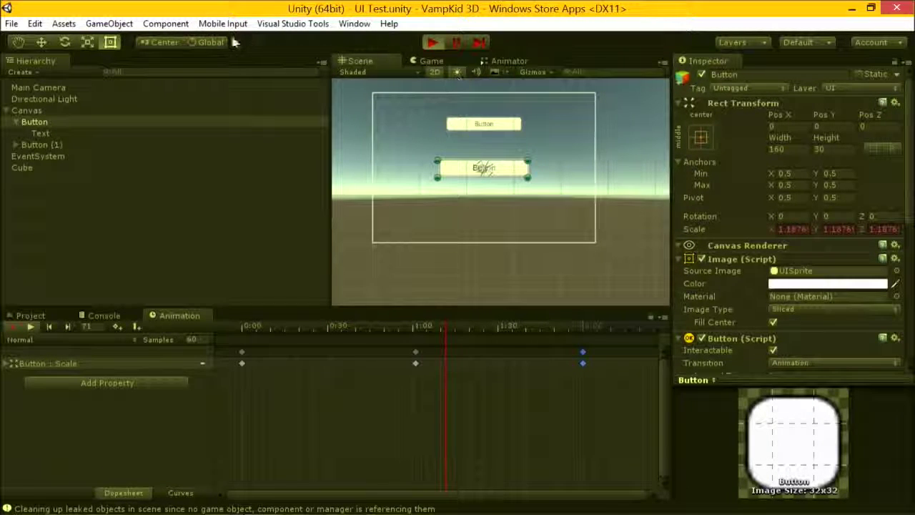
{"action": "key", "text": "ctrl+2"}
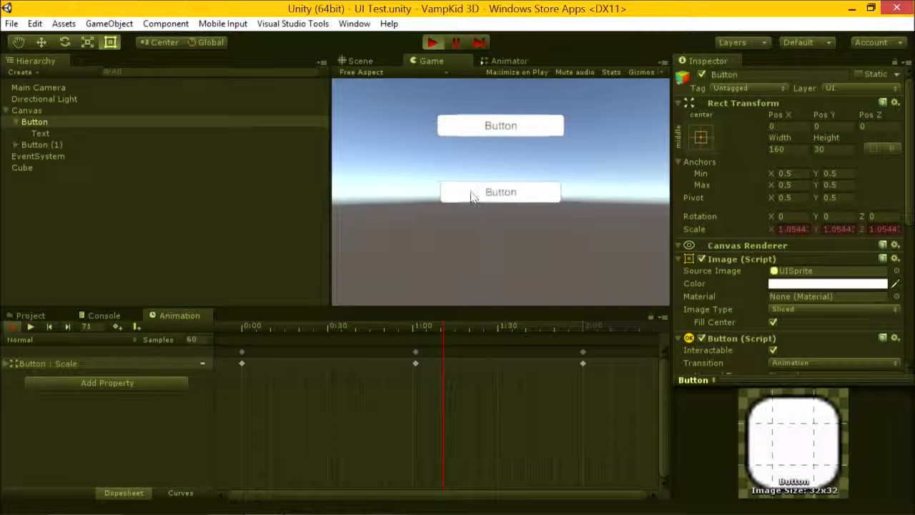
{"action": "left_click", "coordinate": [432, 44]}
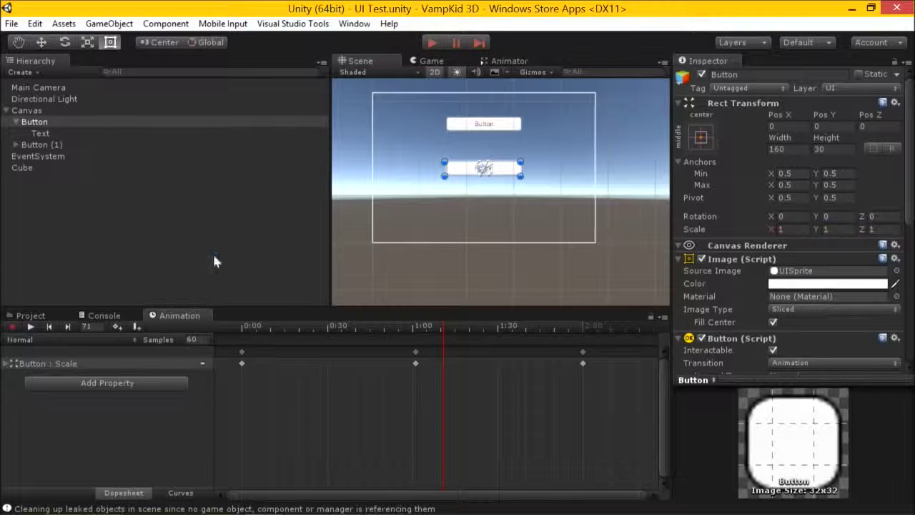
Delete the button's Text label and the remaining Button from the Canvas.
{"action": "left_click", "coordinate": [461, 171]}
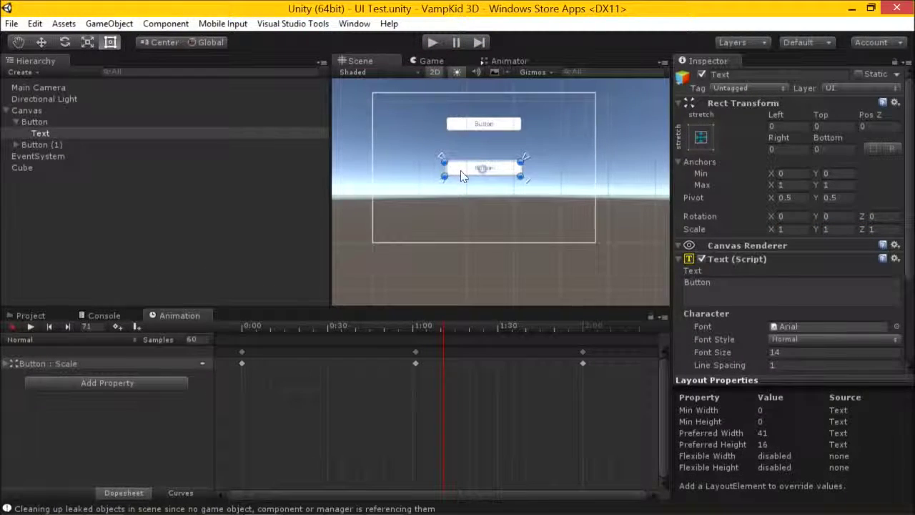
{"action": "key", "text": "Delete"}
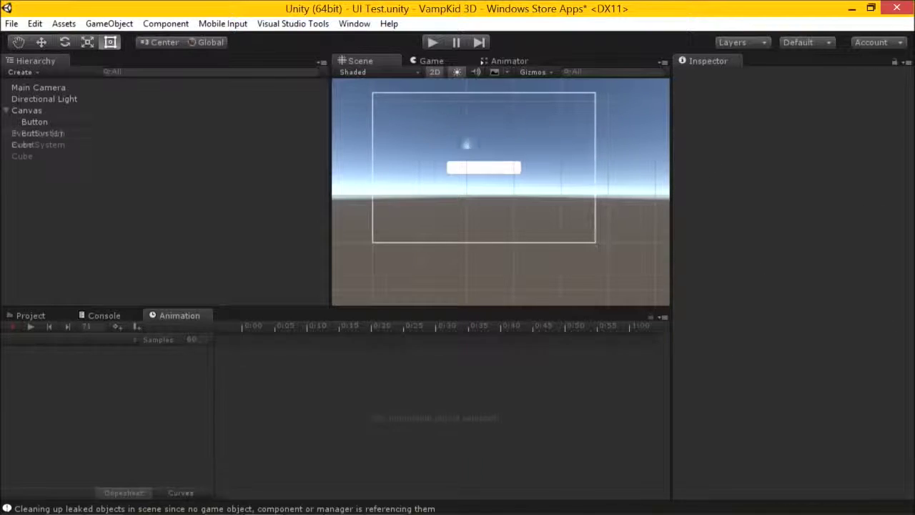
{"action": "left_click", "coordinate": [457, 170]}
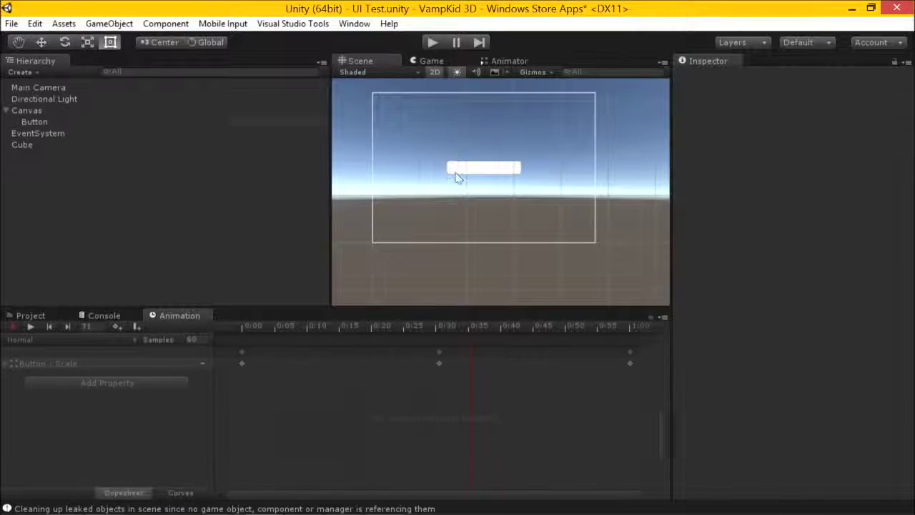
{"action": "key", "text": "Delete"}
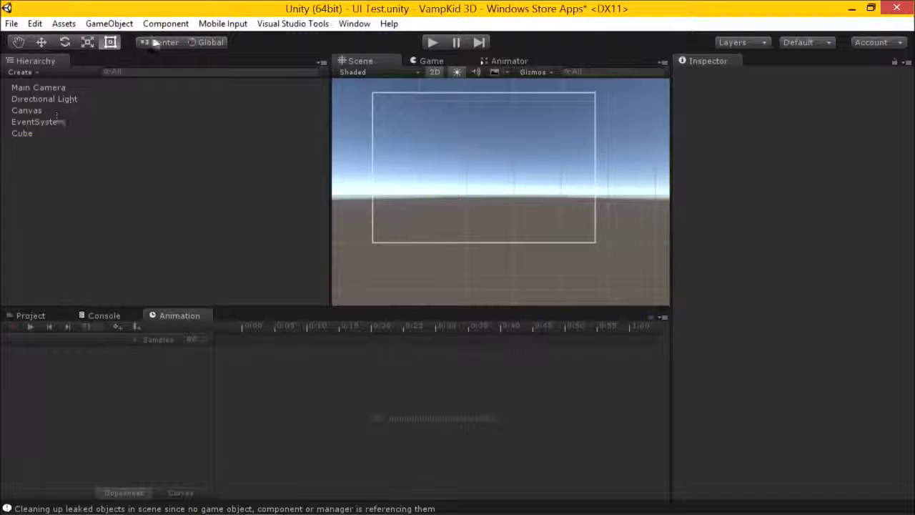
Add a UI Image to the Canvas and move it to position -159, 50.
{"action": "left_click", "coordinate": [109, 23]}
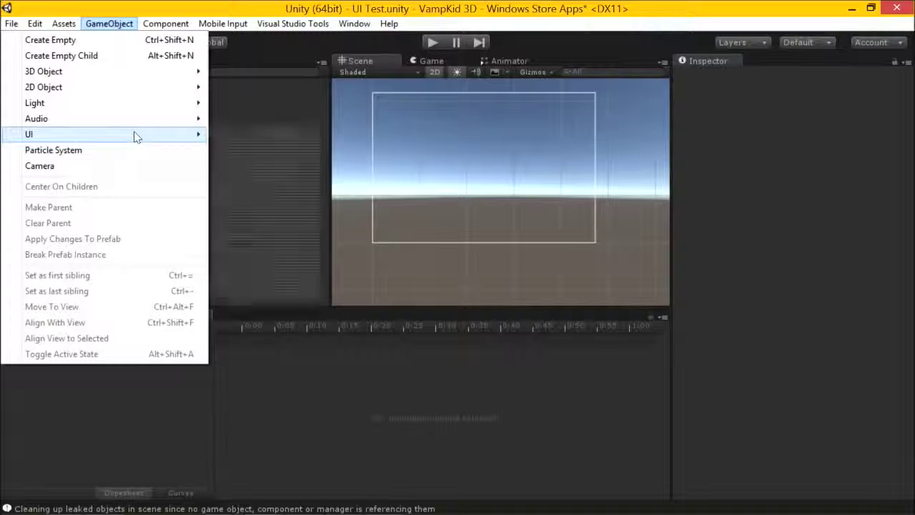
{"action": "mouse_move", "coordinate": [135, 135]}
{"action": "left_click", "coordinate": [232, 179]}
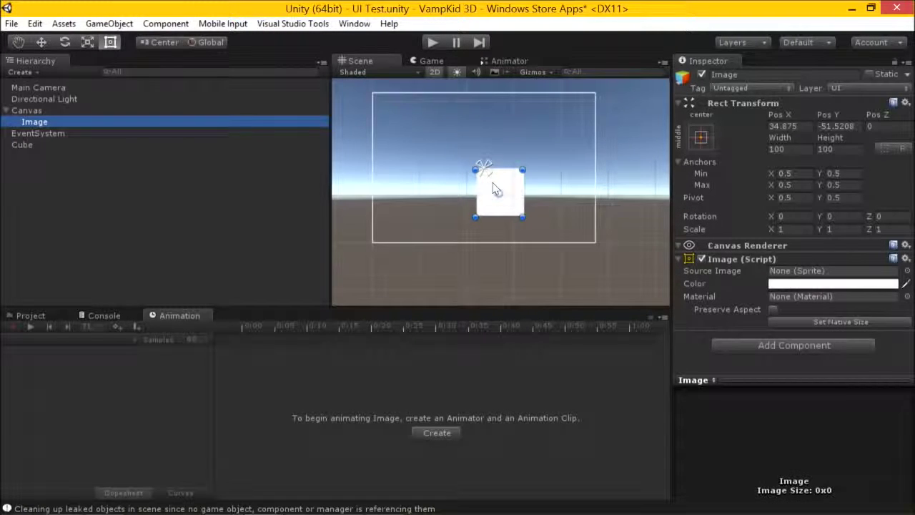
{"action": "left_click_drag", "start_coordinate": [496, 189], "coordinate": [405, 142]}
{"action": "scroll", "coordinate": [407, 147], "scroll_direction": "up", "scroll_amount": 2}
{"action": "middle_click_drag", "start_coordinate": [455, 189], "coordinate": [486, 210]}
{"action": "scroll", "coordinate": [460, 200], "scroll_direction": "down", "scroll_amount": 1}
{"action": "left_click", "coordinate": [333, 175]}
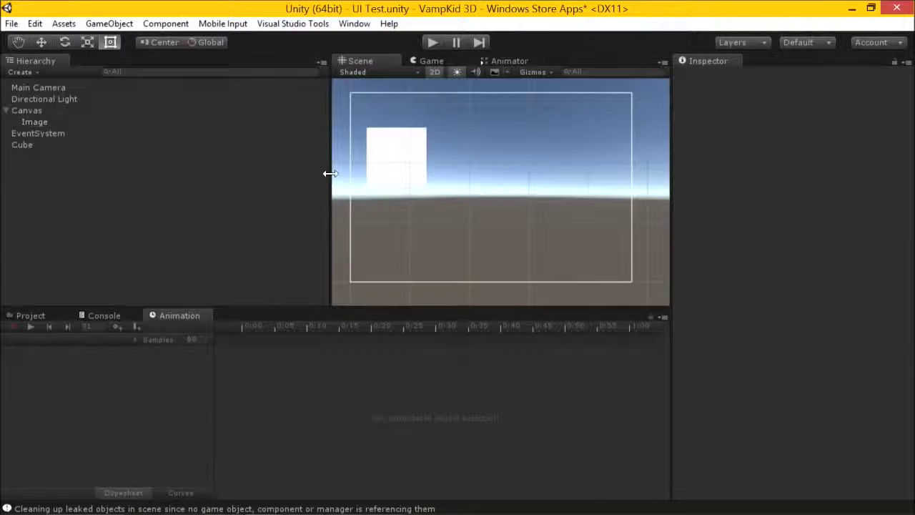
{"action": "left_click_drag", "start_coordinate": [330, 173], "coordinate": [198, 177]}
{"action": "left_click", "coordinate": [400, 139]}
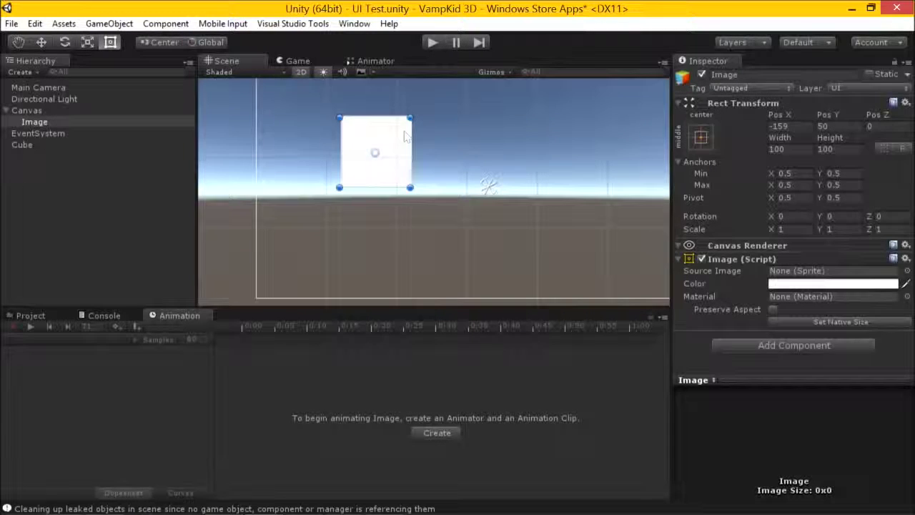
{"action": "left_click", "coordinate": [28, 320]}
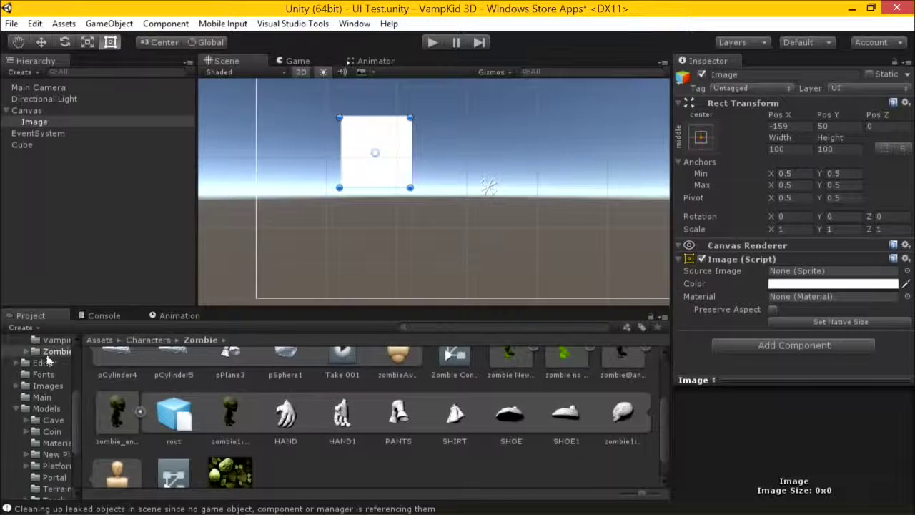
Drag ruler-vh.gif from Explorer into Assets/Images and select the imported texture.
{"action": "scroll", "coordinate": [57, 409], "scroll_direction": "up", "scroll_amount": 3}
{"action": "left_click", "coordinate": [57, 409]}
{"action": "scroll", "coordinate": [53, 418], "scroll_direction": "down", "scroll_amount": 3}
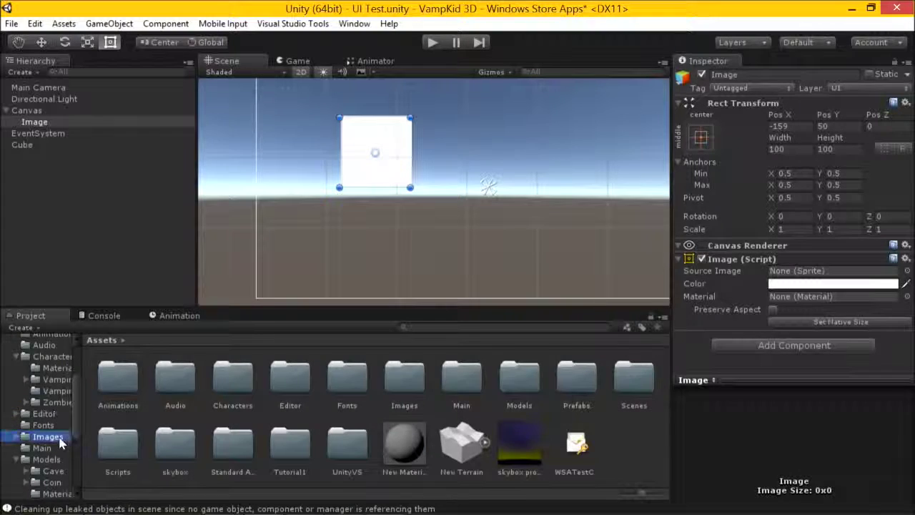
{"action": "left_click", "coordinate": [50, 436]}
{"action": "key", "text": "alt+Tab"}
{"action": "key", "text": "alt+Tab"}
{"action": "key", "text": "alt+Tab"}
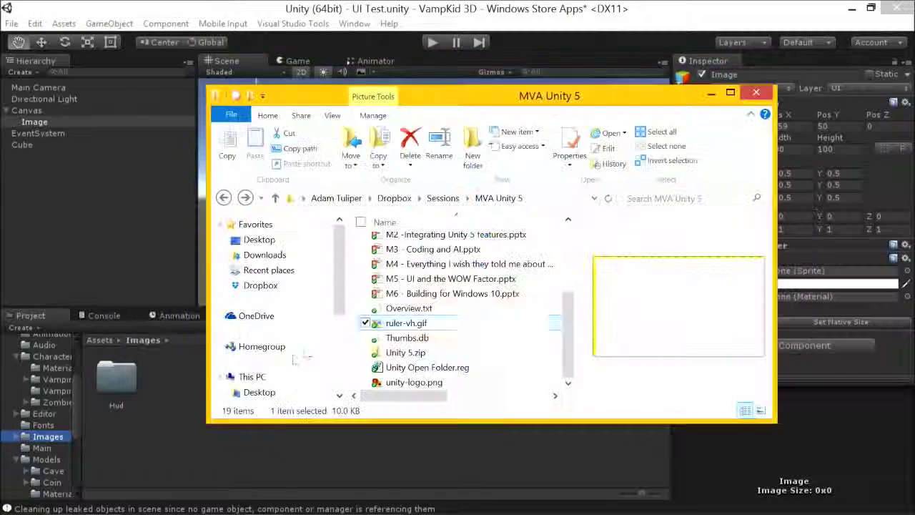
{"action": "left_click_drag", "start_coordinate": [155, 413], "coordinate": [157, 413]}
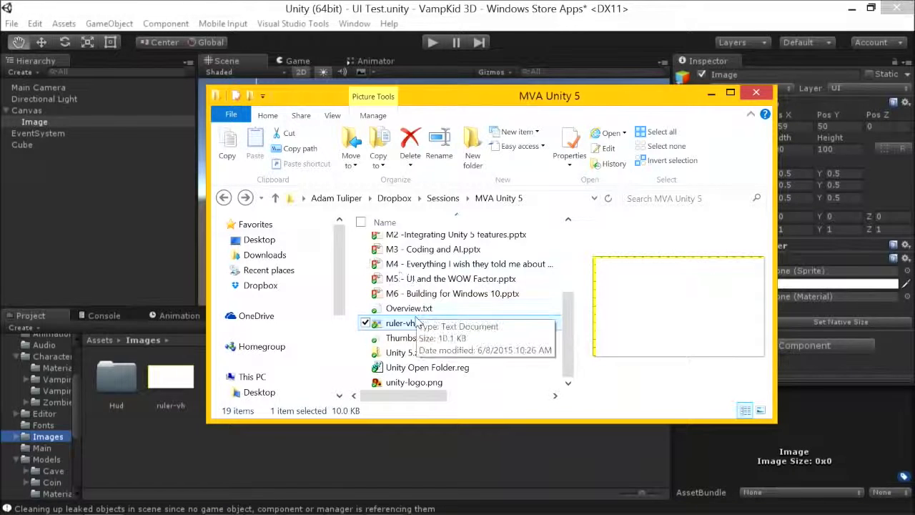
{"action": "left_click", "coordinate": [172, 402]}
{"action": "left_click", "coordinate": [171, 380]}
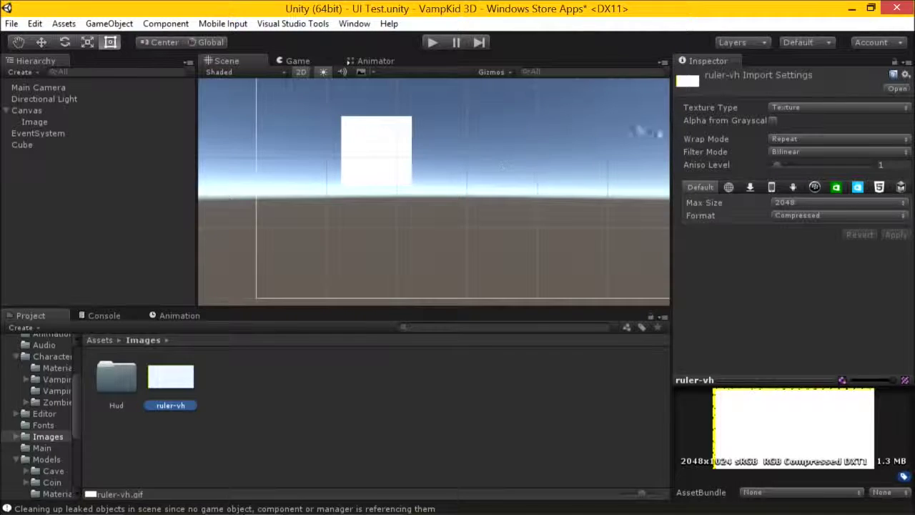
Set ruler-vh's Texture Type to Sprite (2D and UI) and apply the change.
{"action": "left_click", "coordinate": [791, 109]}
{"action": "left_click", "coordinate": [798, 106]}
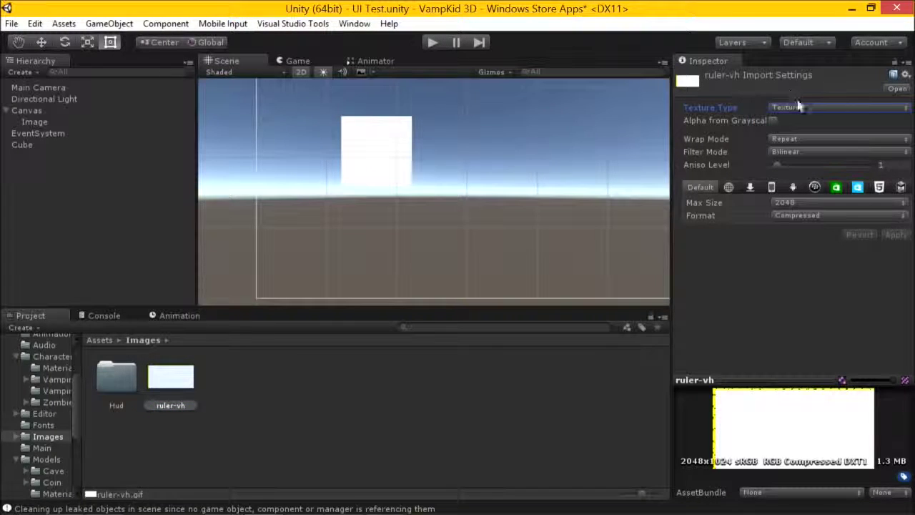
{"action": "left_click", "coordinate": [834, 105]}
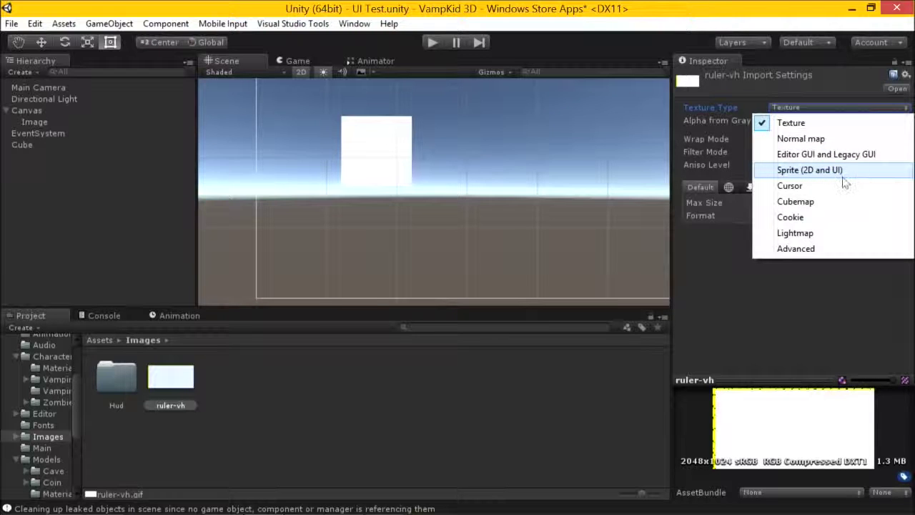
{"action": "left_click", "coordinate": [191, 378]}
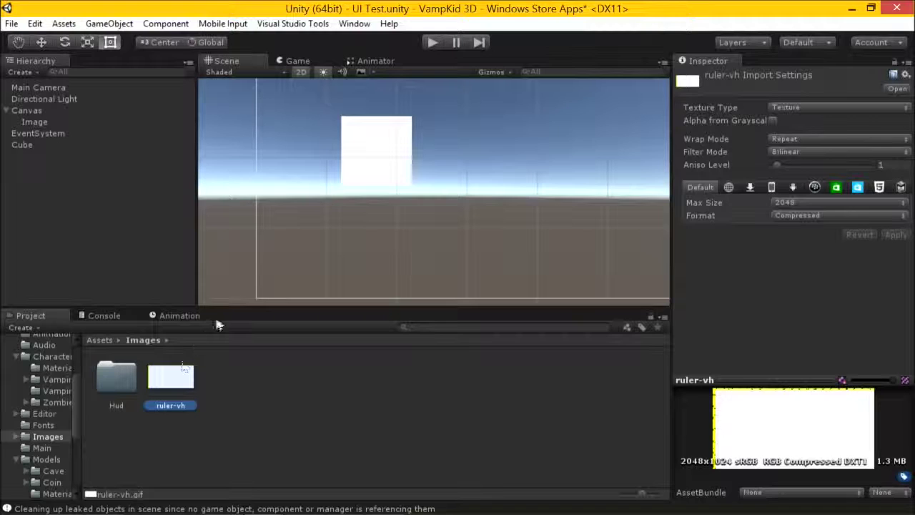
{"action": "left_click", "coordinate": [823, 107]}
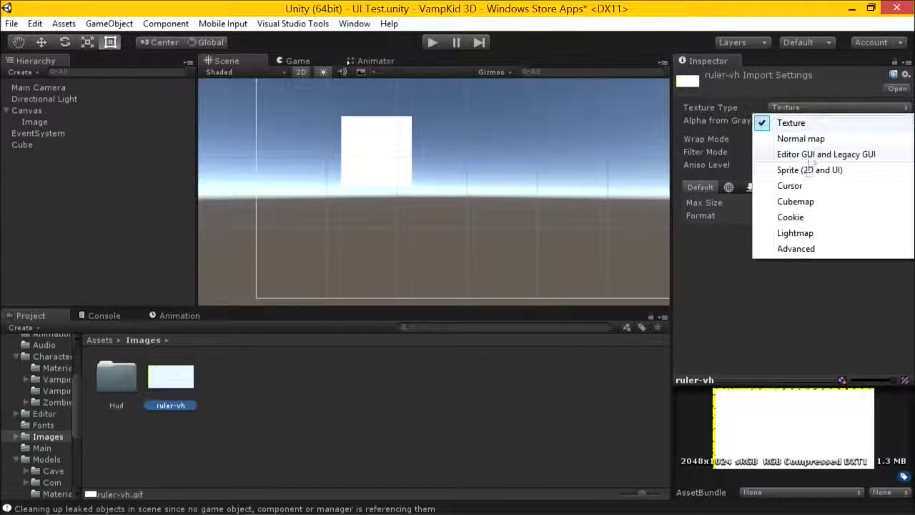
{"action": "left_click", "coordinate": [805, 175]}
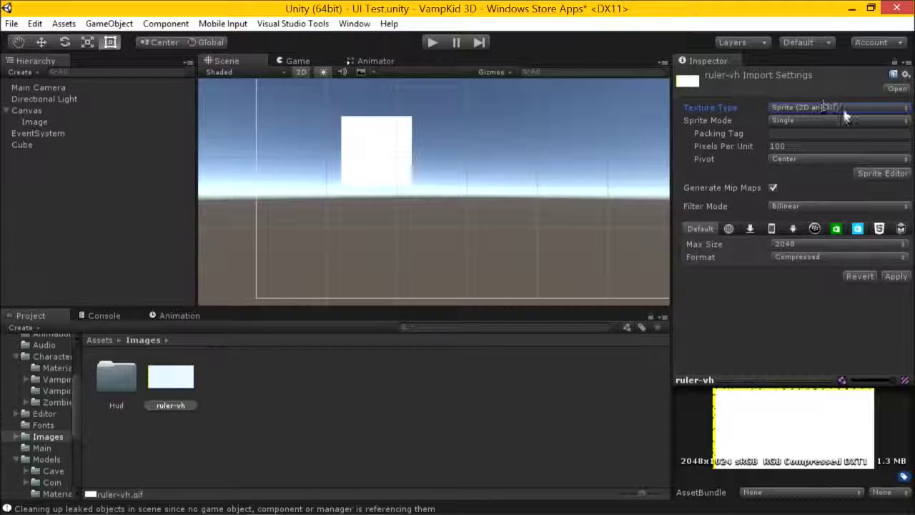
{"action": "left_click", "coordinate": [896, 276]}
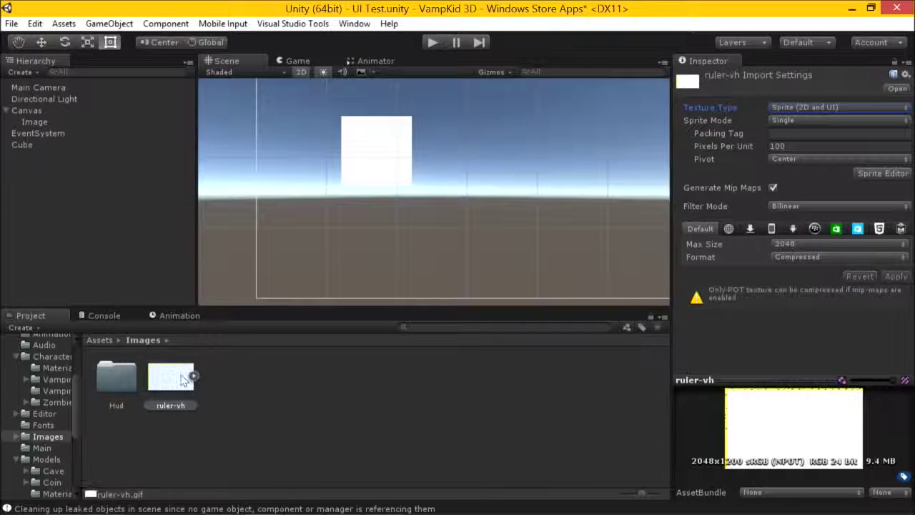
{"action": "left_click", "coordinate": [374, 157]}
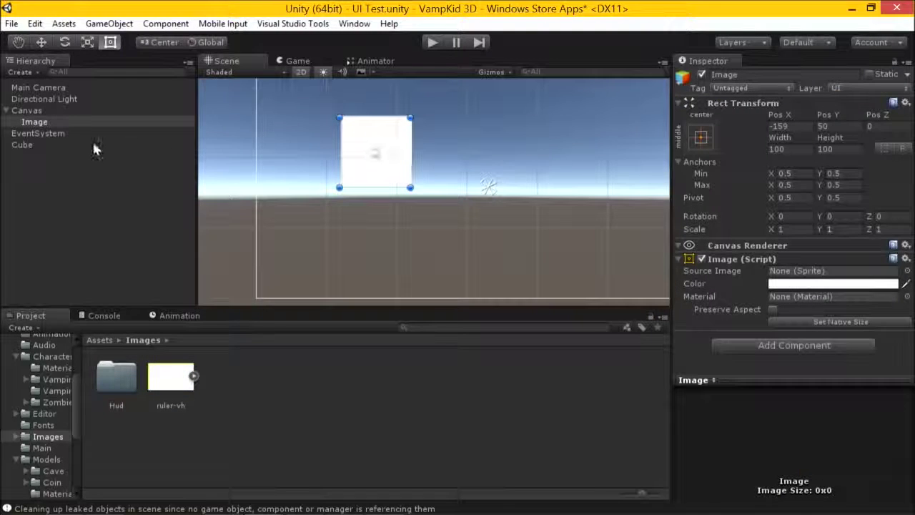
{"action": "double_click", "coordinate": [170, 386]}
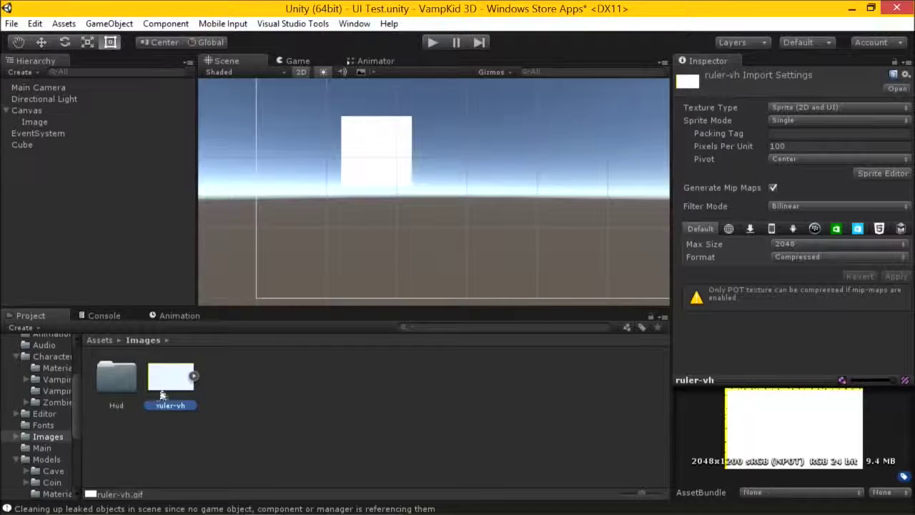
Assign ruler-vh as the Image's Source Image, keep its white tint, and enable Preserve Aspect.
{"action": "left_click", "coordinate": [381, 178]}
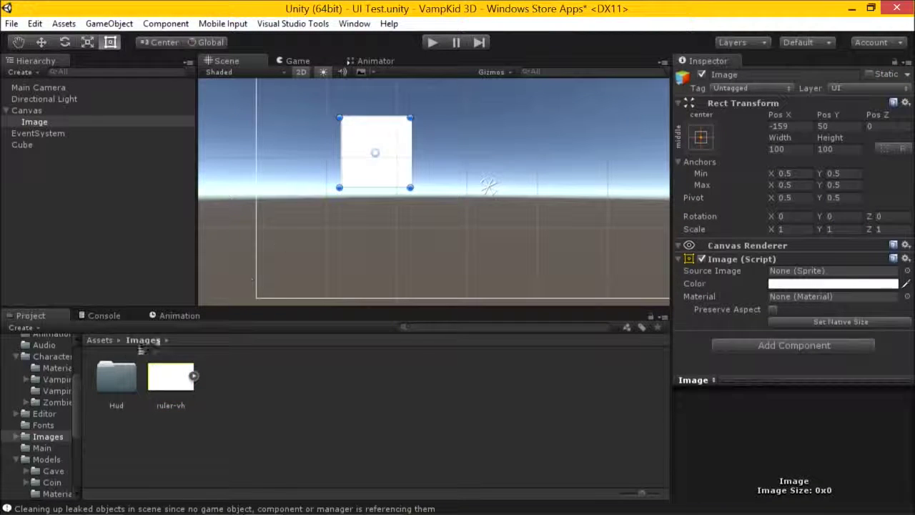
{"action": "left_click_drag", "start_coordinate": [160, 380], "coordinate": [794, 272]}
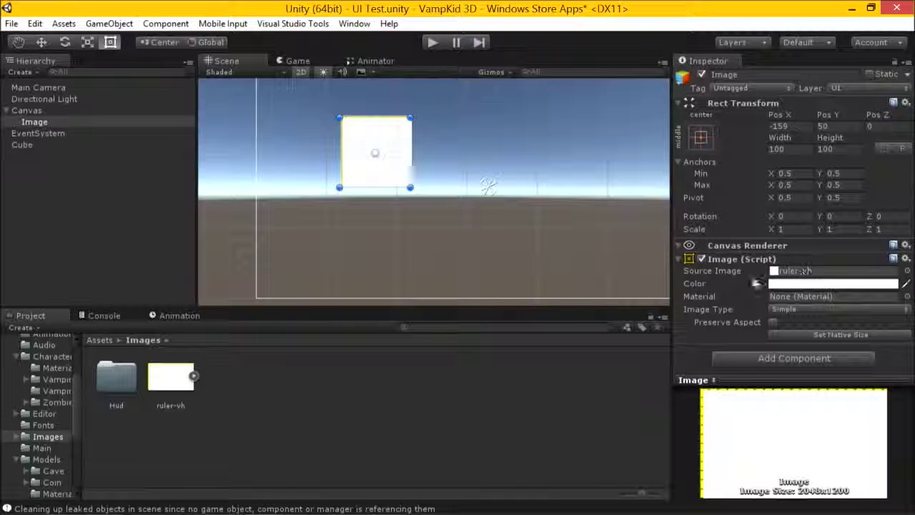
{"action": "left_click", "coordinate": [786, 284]}
{"action": "left_click_drag", "start_coordinate": [307, 265], "coordinate": [285, 239]}
{"action": "left_click", "coordinate": [792, 272]}
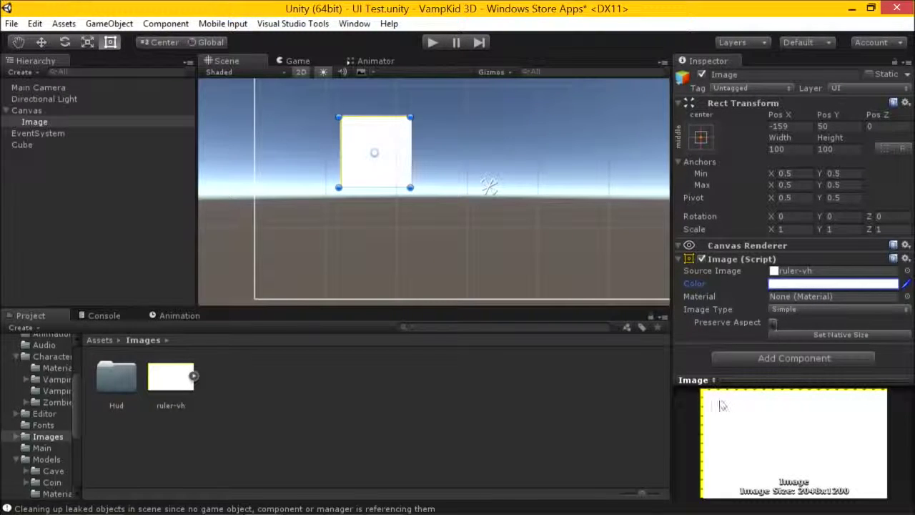
{"action": "left_click", "coordinate": [772, 323]}
Enlarge the Image, then apply Set Native Size for 2048×1200 and frame it.
{"action": "scroll", "coordinate": [429, 193], "scroll_direction": "up", "scroll_amount": 2}
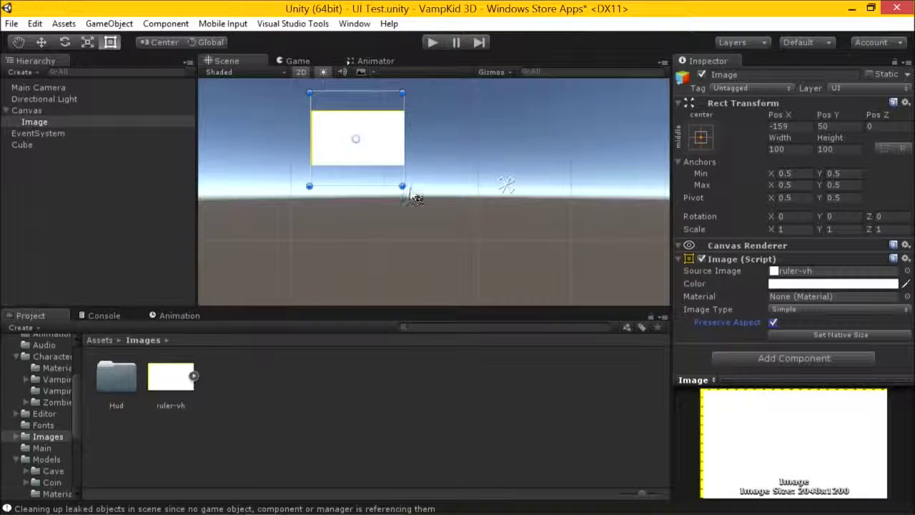
{"action": "left_click_drag", "start_coordinate": [412, 195], "coordinate": [581, 246]}
{"action": "scroll", "coordinate": [454, 290], "scroll_direction": "down", "scroll_amount": 1}
{"action": "middle_click_drag", "start_coordinate": [453, 290], "coordinate": [522, 257]}
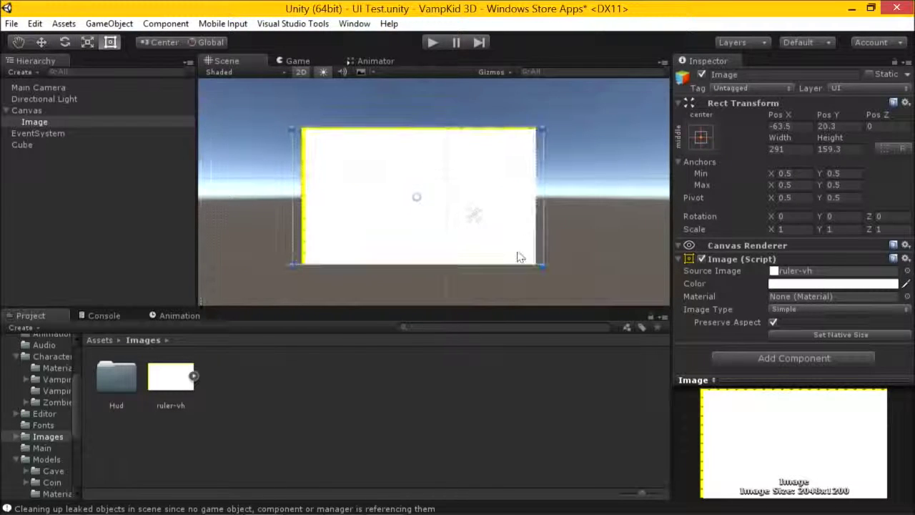
{"action": "middle_click_drag", "start_coordinate": [519, 257], "coordinate": [503, 224]}
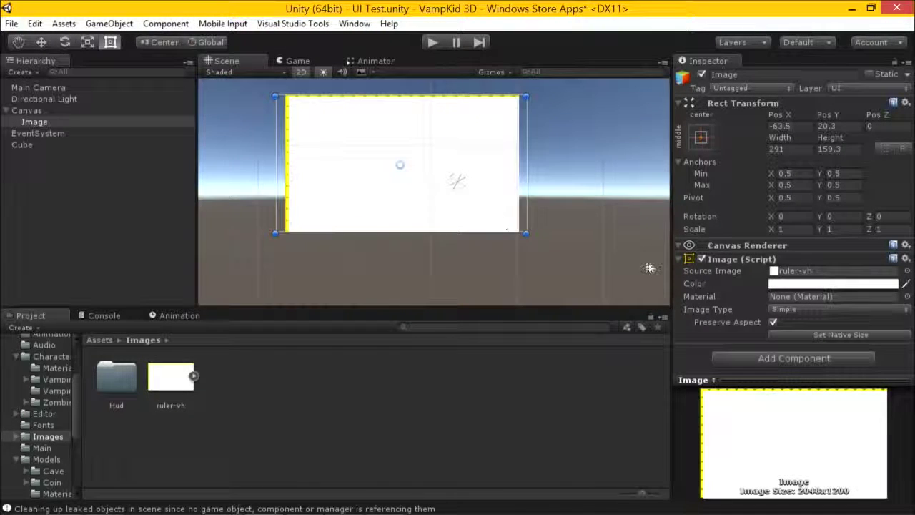
{"action": "left_click", "coordinate": [823, 335]}
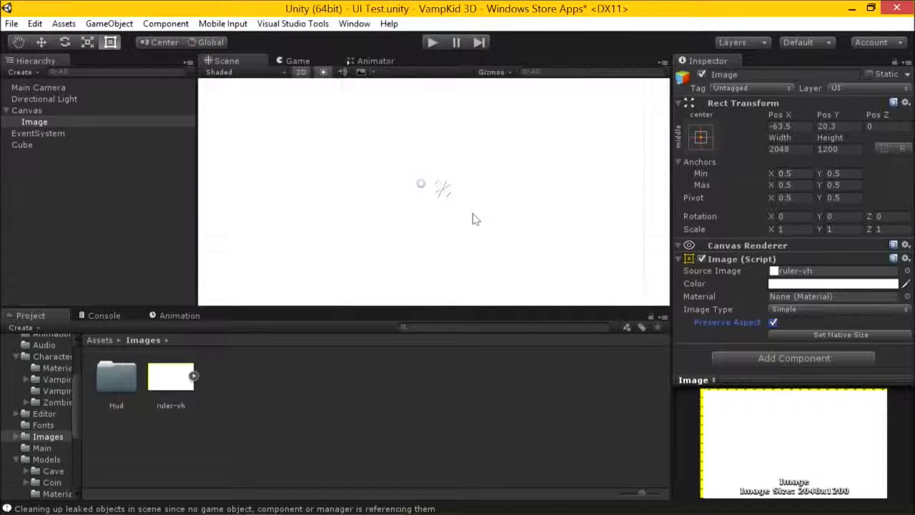
{"action": "key", "text": "f"}
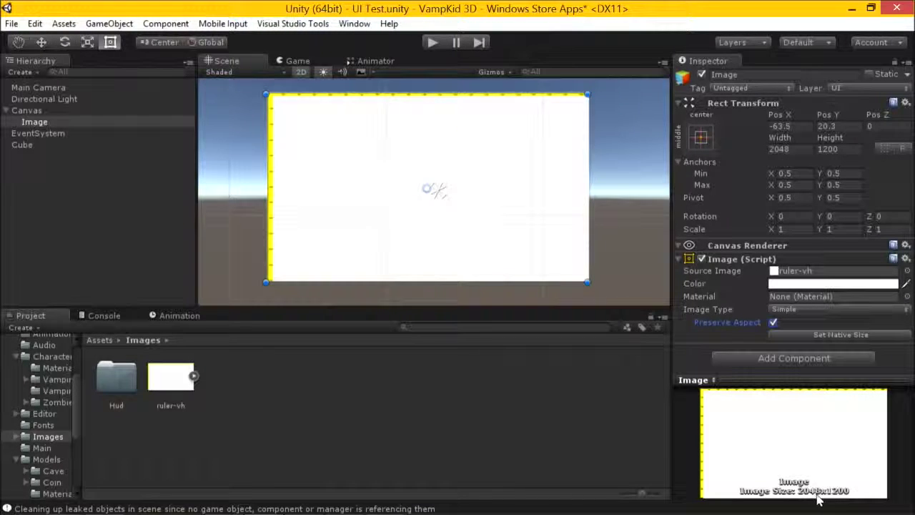
{"action": "left_click", "coordinate": [27, 111]}
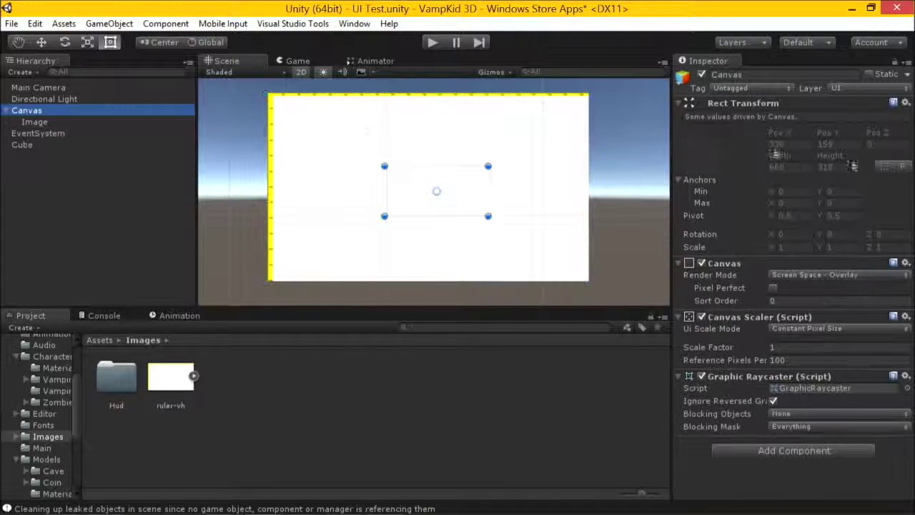
Keep the Canvas in Overlay render mode and set UI Scale Mode to Scale With Screen Size.
{"action": "left_click", "coordinate": [802, 276]}
{"action": "left_click", "coordinate": [821, 290]}
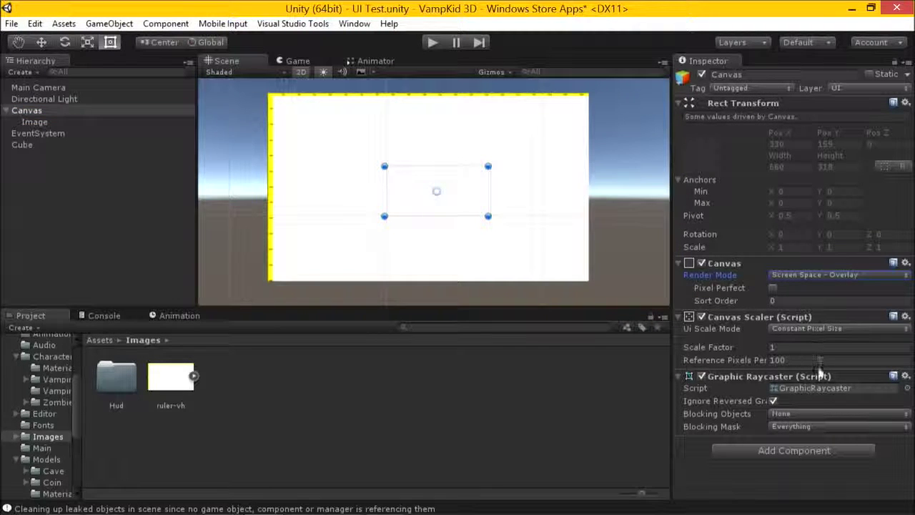
{"action": "left_click", "coordinate": [818, 329]}
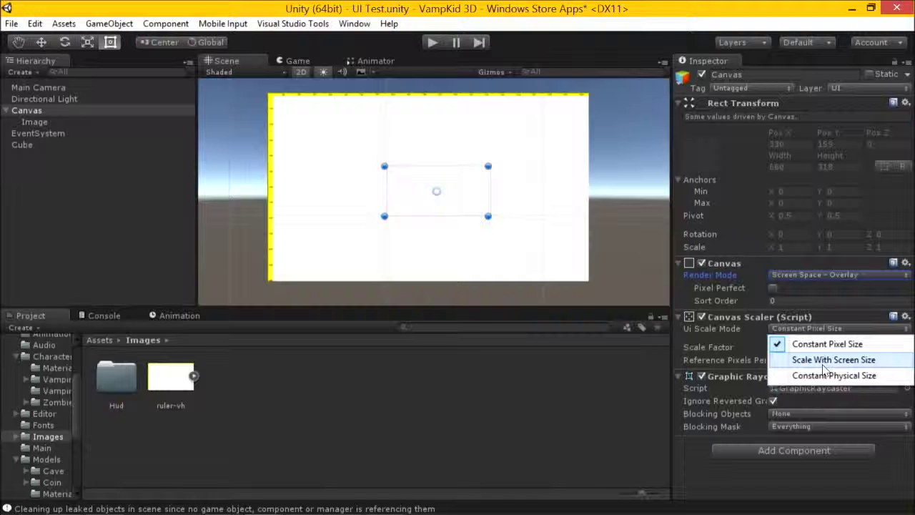
{"action": "left_click", "coordinate": [823, 363]}
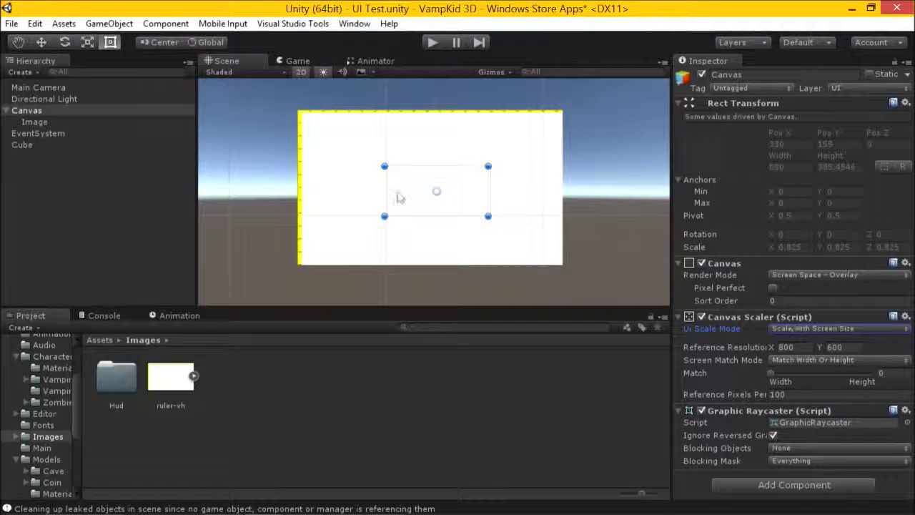
{"action": "scroll", "coordinate": [422, 193], "scroll_direction": "up", "scroll_amount": 1}
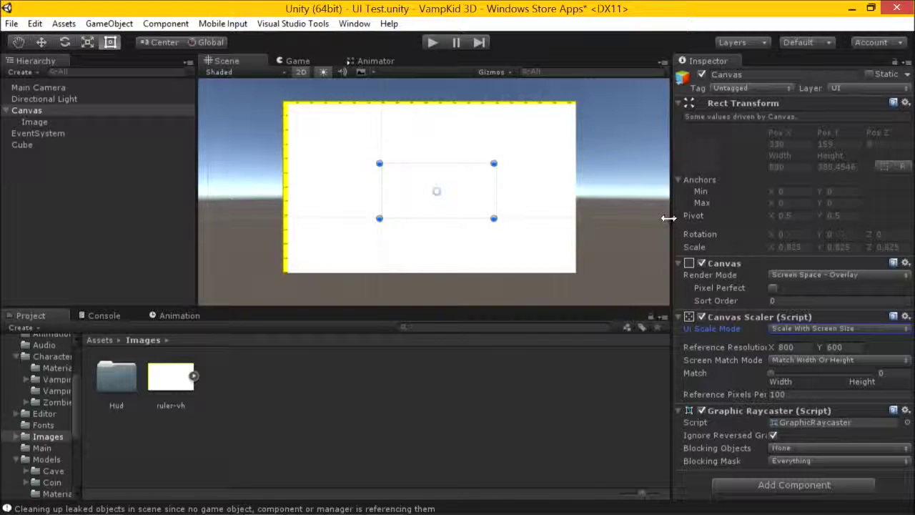
{"action": "left_click_drag", "start_coordinate": [666, 218], "coordinate": [638, 234]}
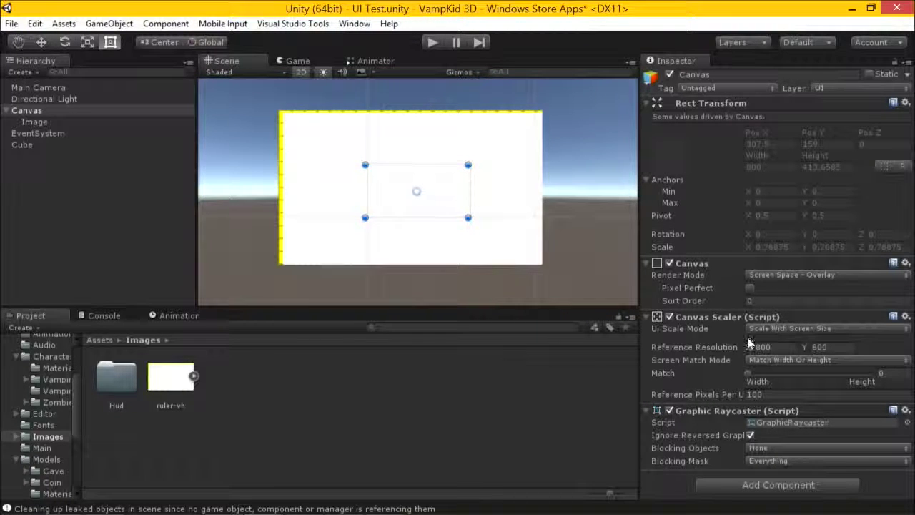
Enter a Canvas Scaler reference resolution of 2048 × 1200, then return to the Rect tool.
{"action": "left_click", "coordinate": [382, 148]}
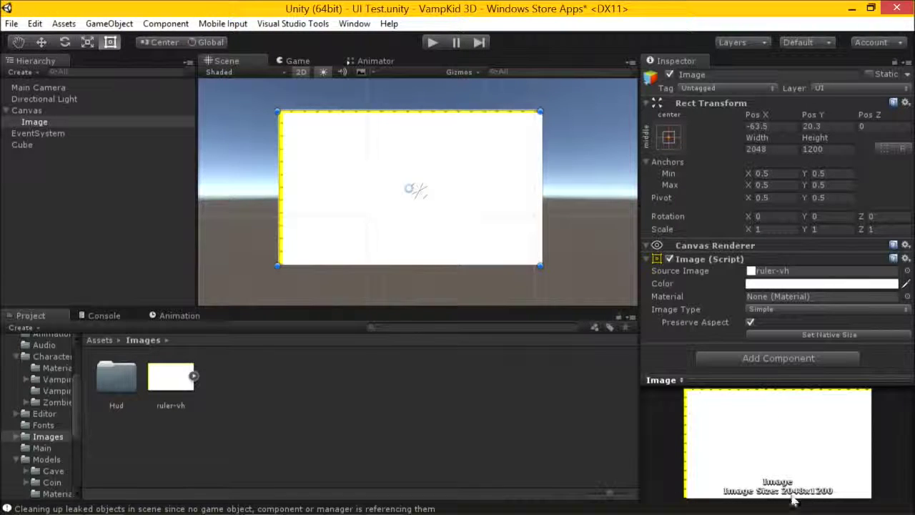
{"action": "left_click", "coordinate": [71, 113]}
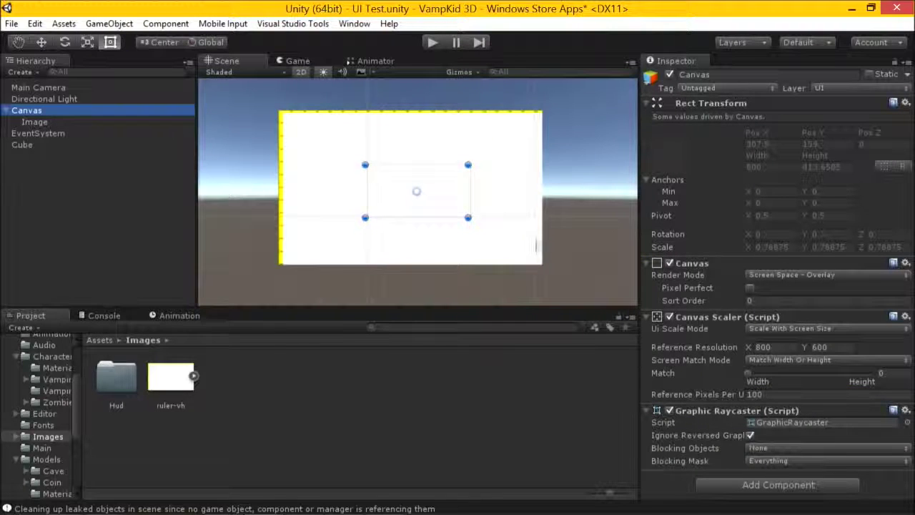
{"action": "left_click", "coordinate": [783, 347]}
{"action": "type", "text": "2048"}
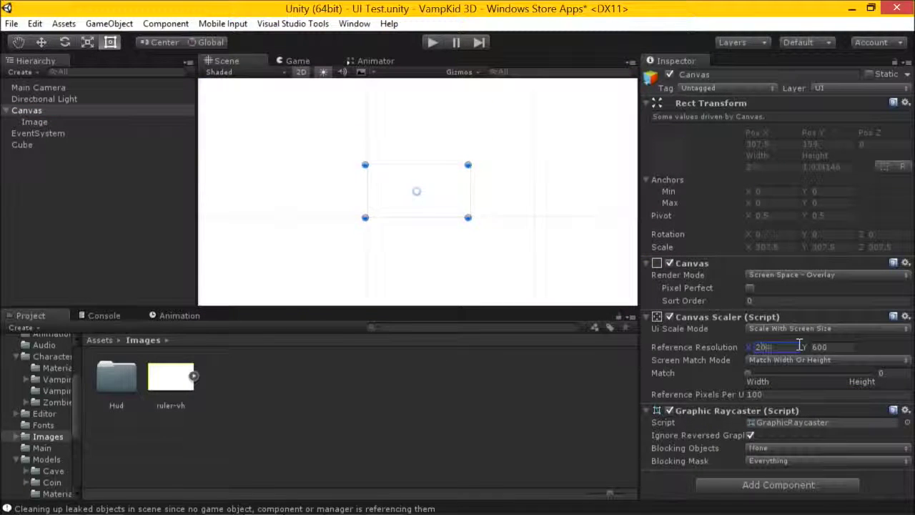
{"action": "key", "text": "Tab"}
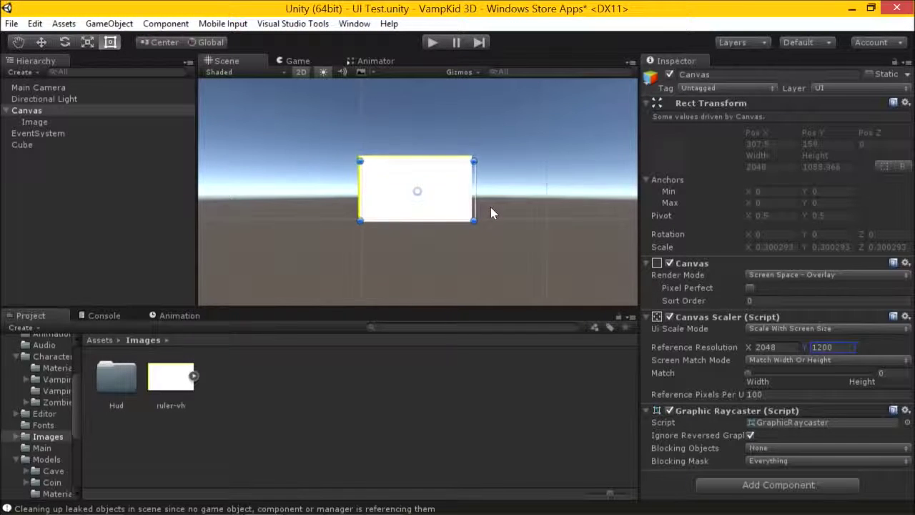
{"action": "key", "text": "q"}
{"action": "scroll", "coordinate": [499, 217], "scroll_direction": "up", "scroll_amount": 2}
{"action": "key", "text": "t"}
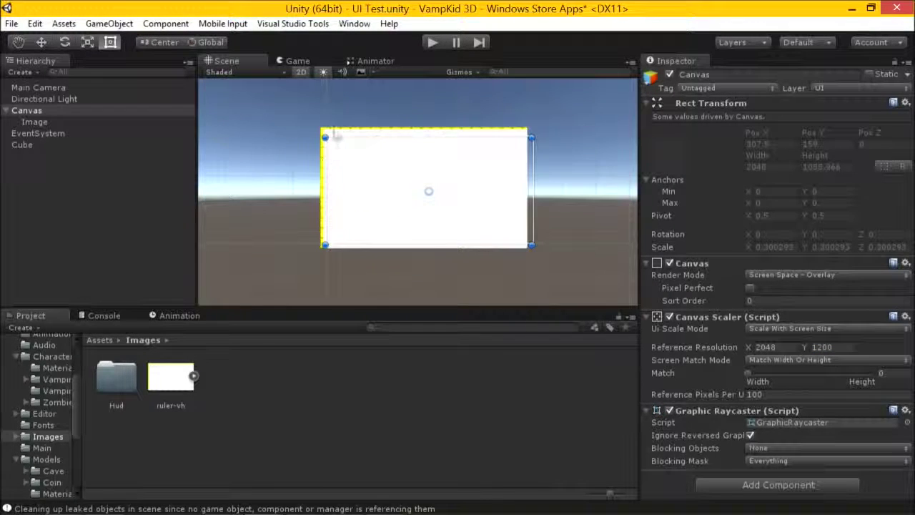
{"action": "left_click", "coordinate": [89, 123]}
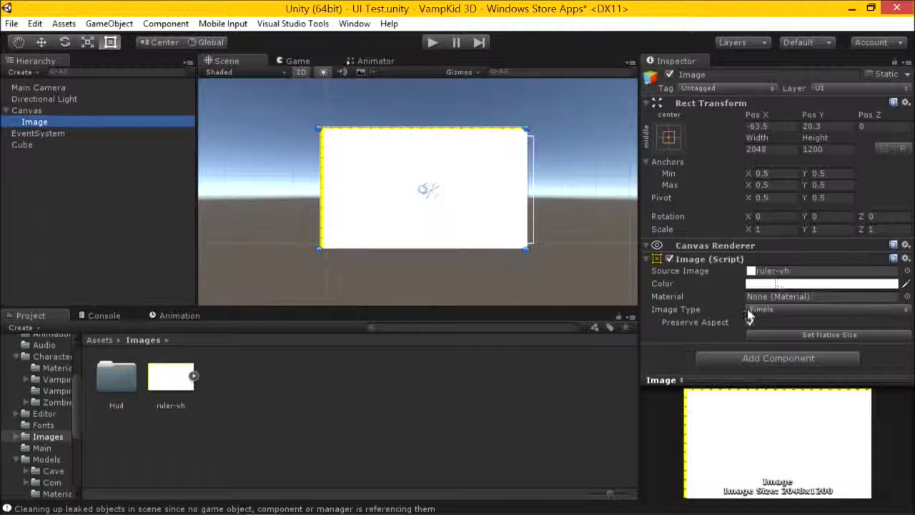
Anchor, pivot and position the Image at the Canvas's top-left corner via Anchor Presets.
{"action": "left_click", "coordinate": [669, 137]}
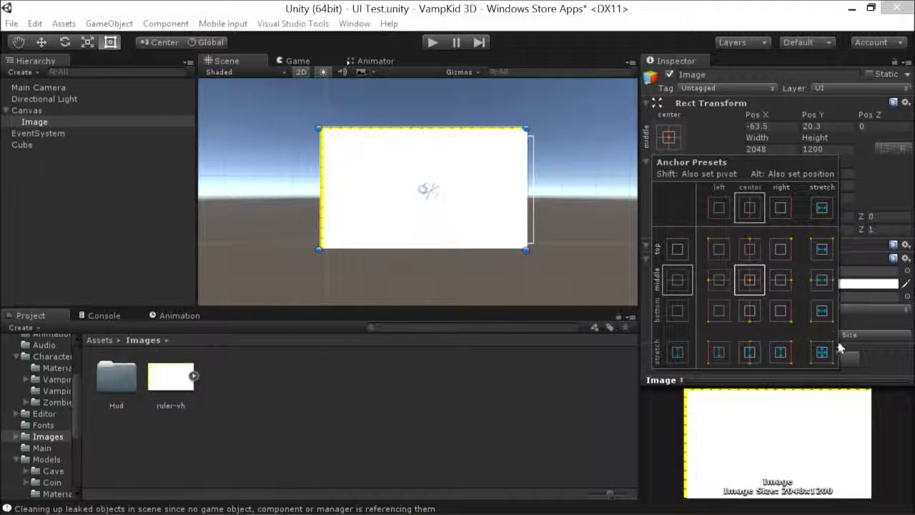
{"action": "left_click", "coordinate": [717, 248], "text": "alt+shift"}
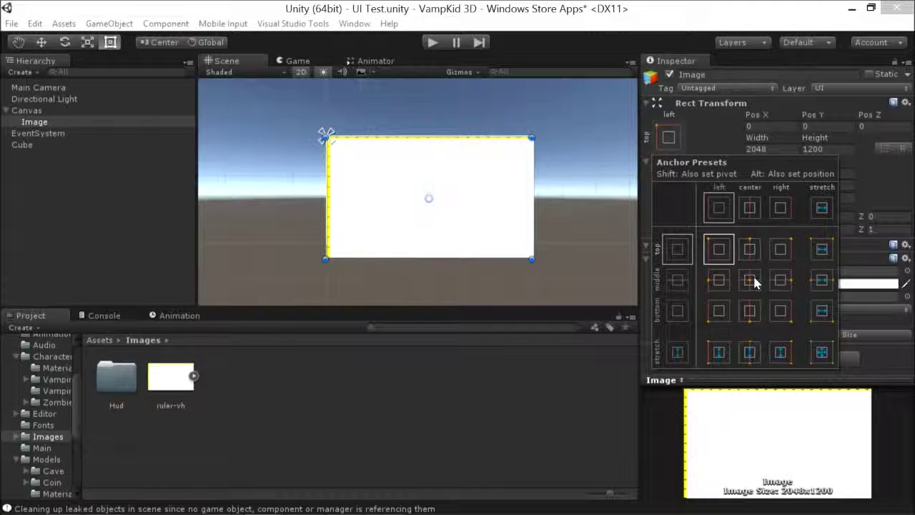
{"action": "key", "text": "Escape"}
Drag the Image up and right in the Scene view to 1529, 804.
{"action": "left_click_drag", "start_coordinate": [414, 206], "coordinate": [565, 125]}
{"action": "middle_click_drag", "start_coordinate": [332, 175], "coordinate": [266, 221]}
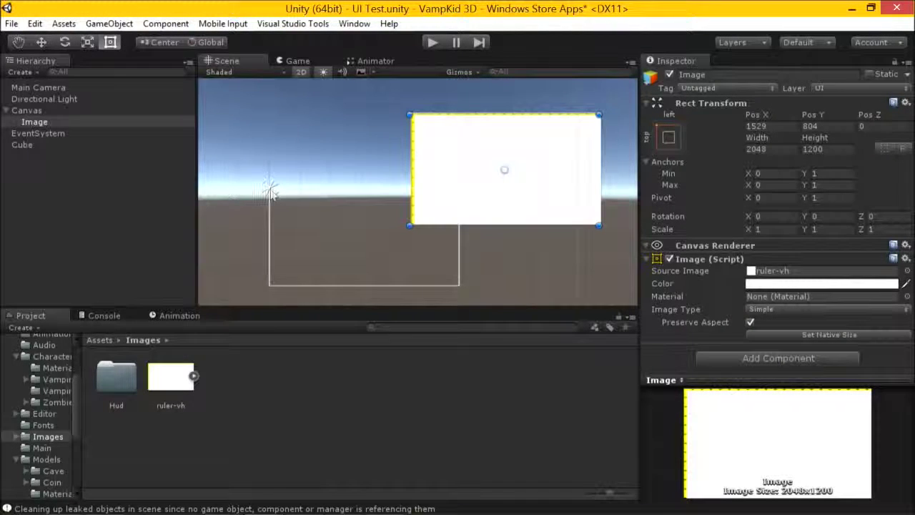
{"action": "left_click", "coordinate": [670, 135]}
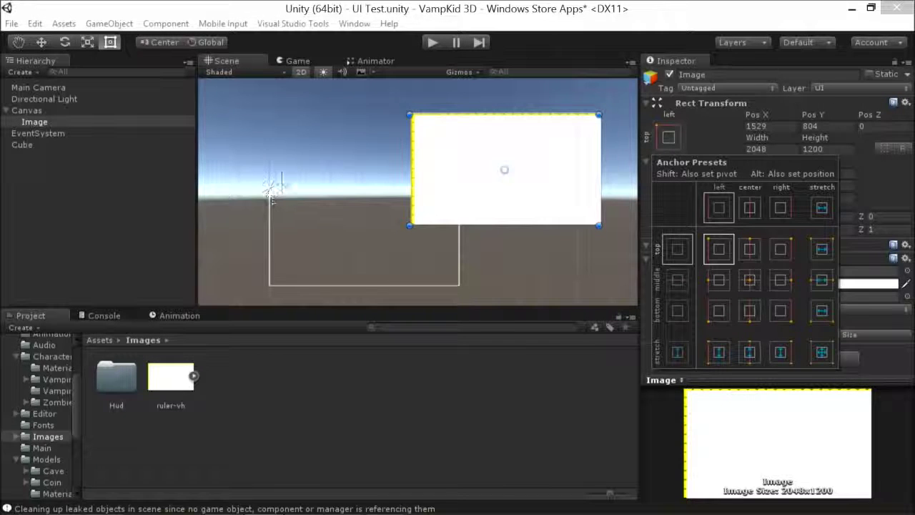
{"action": "scroll", "coordinate": [275, 192], "scroll_direction": "down", "scroll_amount": 1}
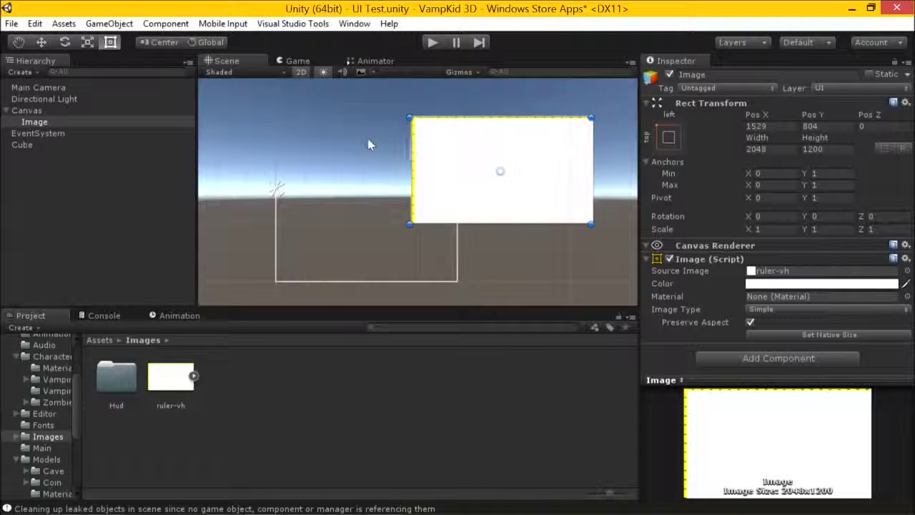
Drag the Image down and left on the canvas to position -1024, -572.
{"action": "left_click_drag", "start_coordinate": [637, 143], "coordinate": [474, 140]}
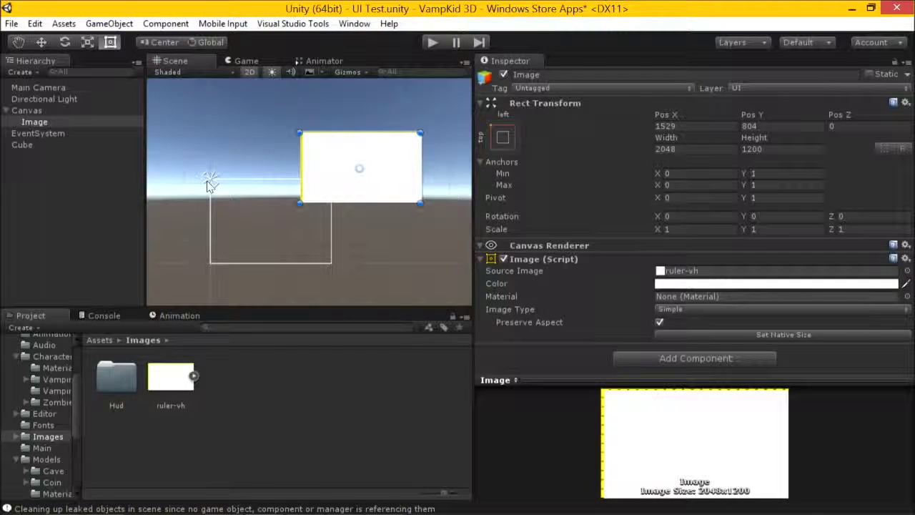
{"action": "middle_click_drag", "start_coordinate": [272, 218], "coordinate": [336, 195]}
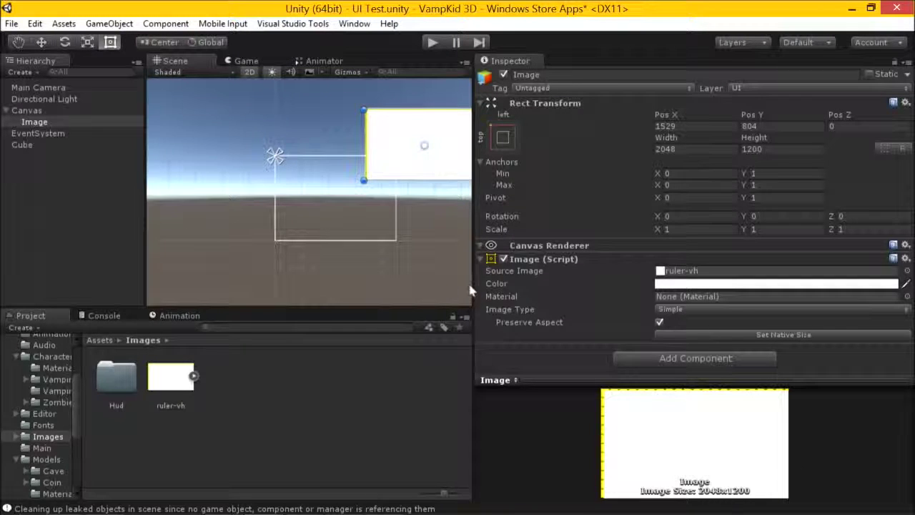
{"action": "left_click_drag", "start_coordinate": [472, 290], "coordinate": [432, 254]}
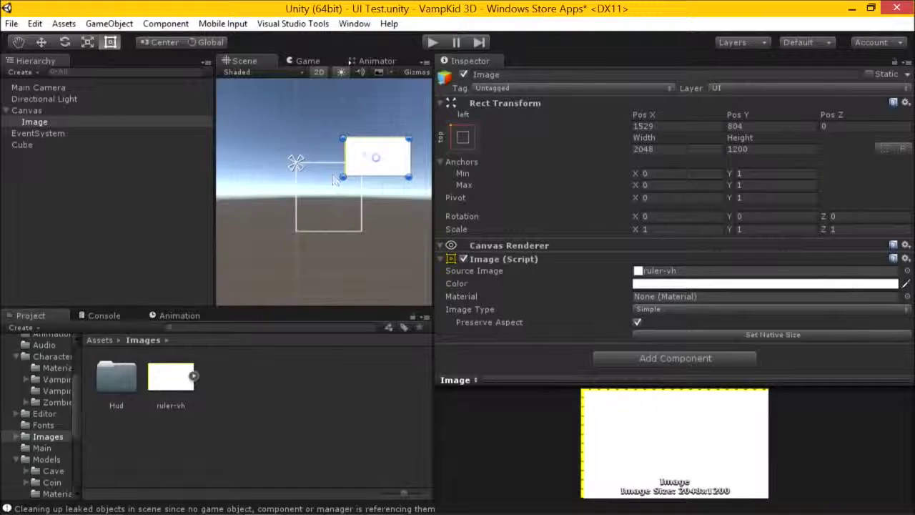
{"action": "left_click_drag", "start_coordinate": [372, 155], "coordinate": [291, 200]}
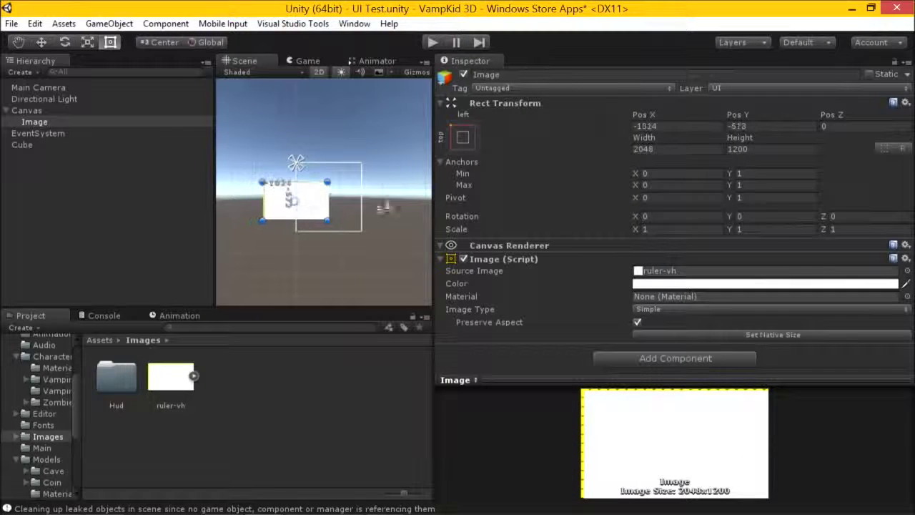
{"action": "left_click_drag", "start_coordinate": [432, 205], "coordinate": [620, 208]}
{"action": "middle_click_drag", "start_coordinate": [429, 215], "coordinate": [468, 193]}
{"action": "left_click", "coordinate": [649, 137]}
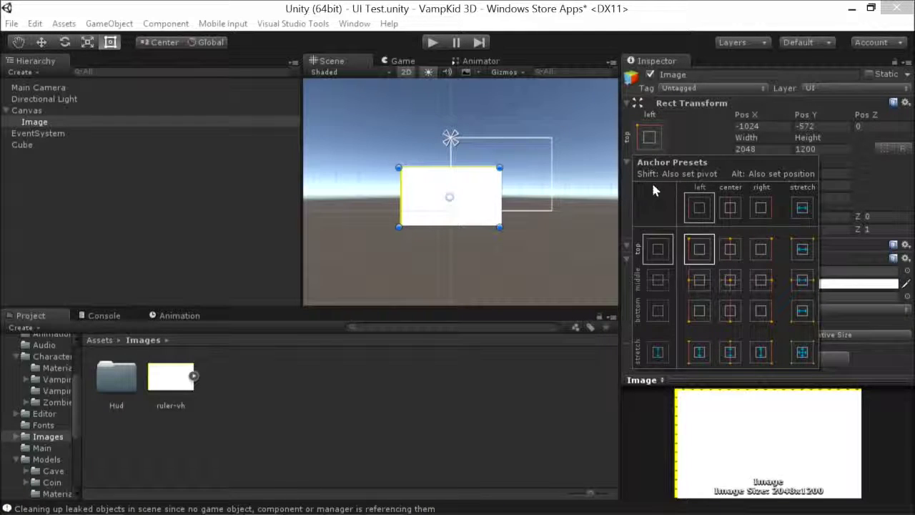
Try the top-centre and top-right anchor presets, then settle on top-left at 0, 0.
{"action": "left_click", "coordinate": [736, 246], "text": "alt+shift"}
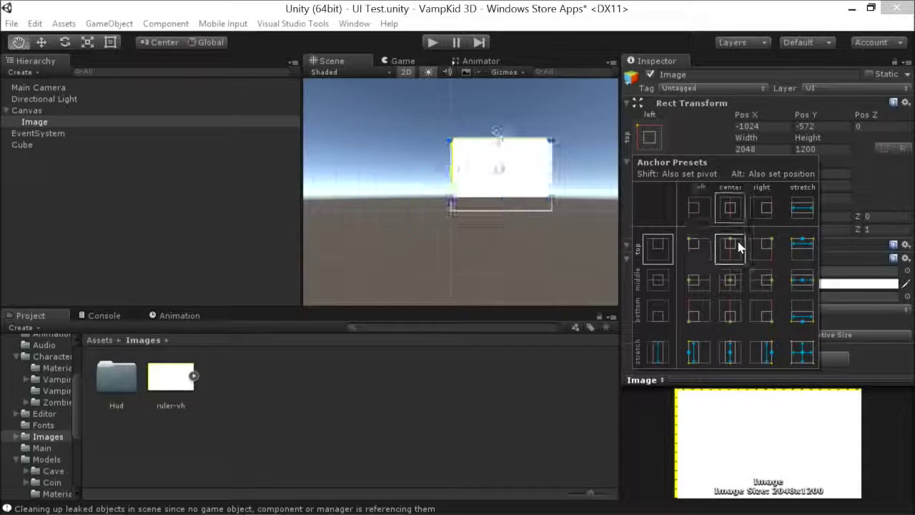
{"action": "left_click", "coordinate": [767, 243], "text": "alt+shift"}
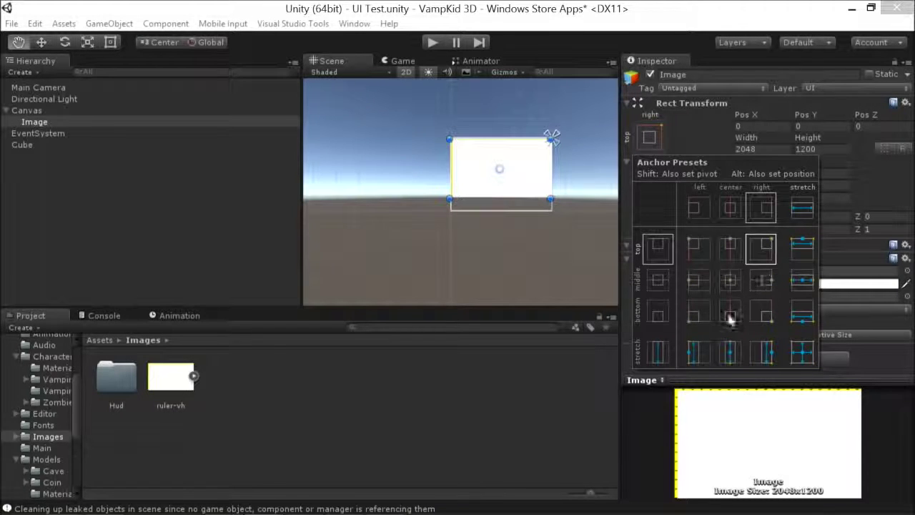
{"action": "left_click", "coordinate": [703, 250], "text": "alt+shift"}
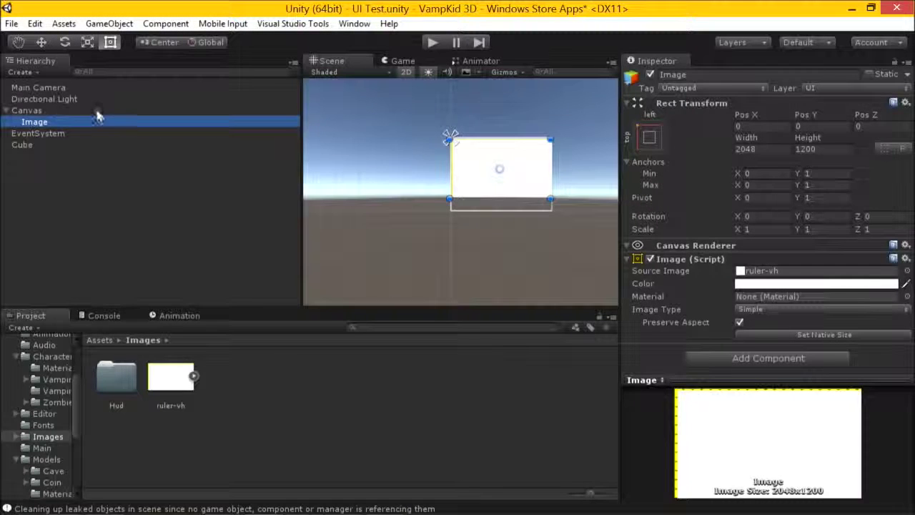
{"action": "left_click", "coordinate": [32, 111]}
{"action": "scroll", "coordinate": [386, 150], "scroll_direction": "up", "scroll_amount": 3}
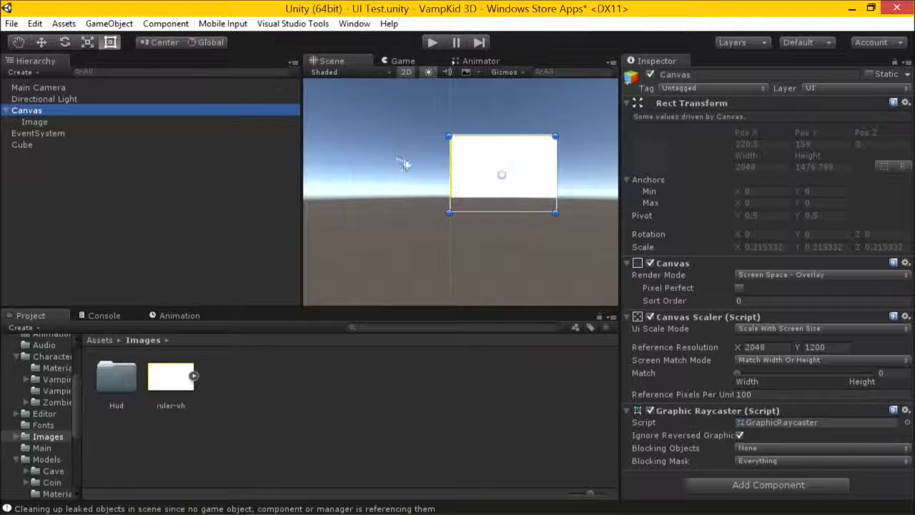
Frame the whole Canvas in the Scene view with the Rect tool, and review the Image and Canvas.
{"action": "left_click_drag", "start_coordinate": [285, 159], "coordinate": [122, 166]}
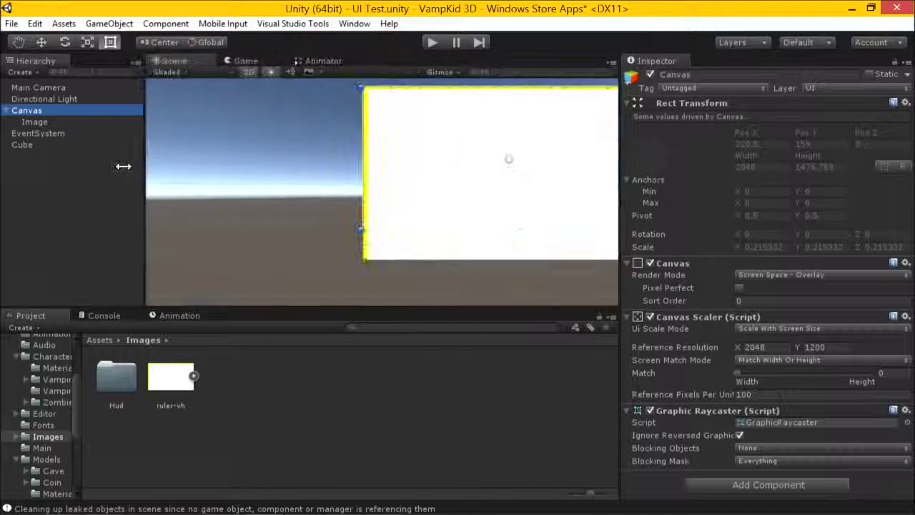
{"action": "key", "text": "f"}
{"action": "key", "text": "t"}
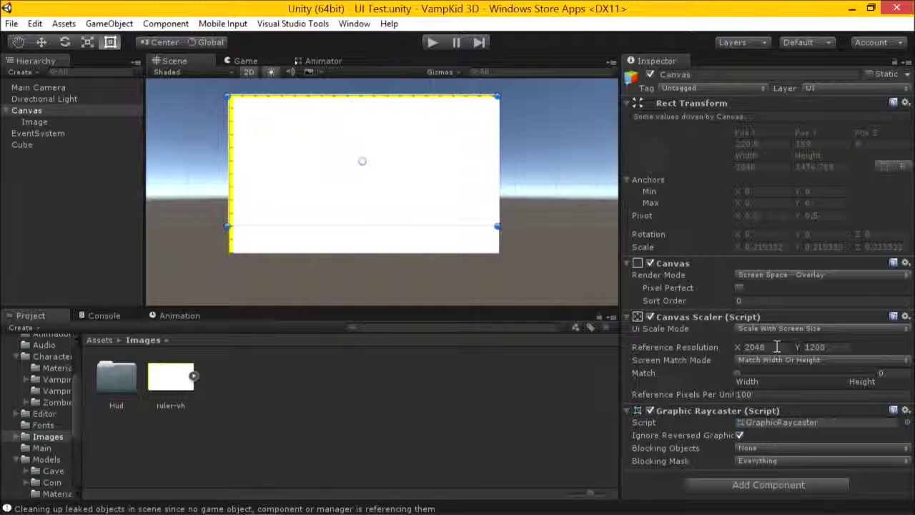
{"action": "left_click", "coordinate": [32, 122]}
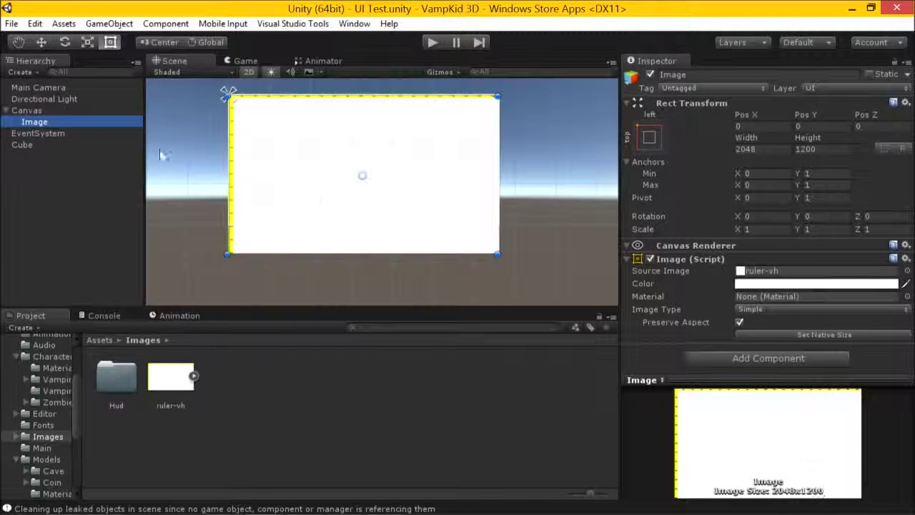
{"action": "left_click", "coordinate": [60, 112]}
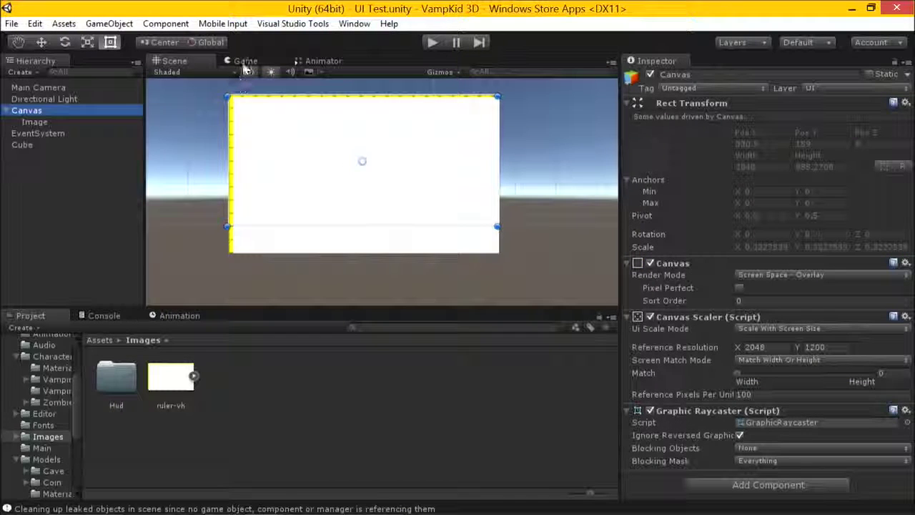
Preview the Game view at 16:9, then inspect the Image and its ruler-vh source sprite.
{"action": "left_click", "coordinate": [261, 62]}
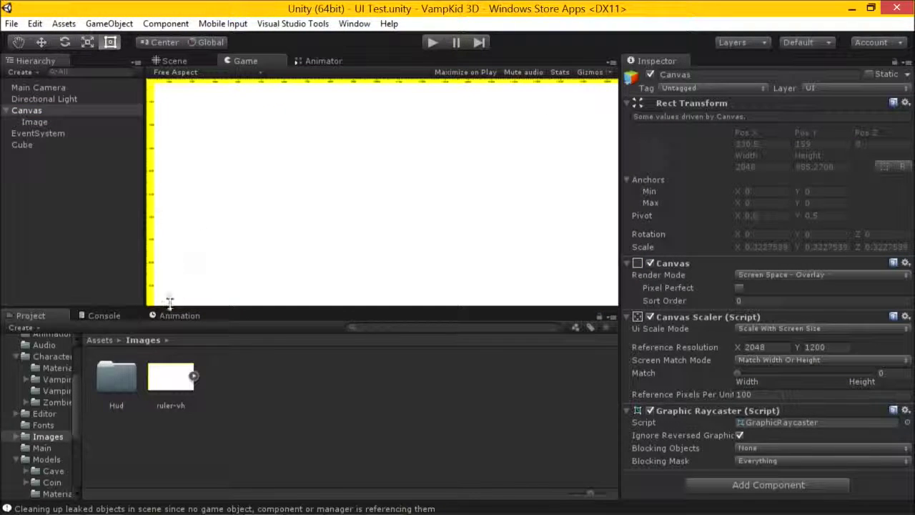
{"action": "left_click", "coordinate": [209, 72]}
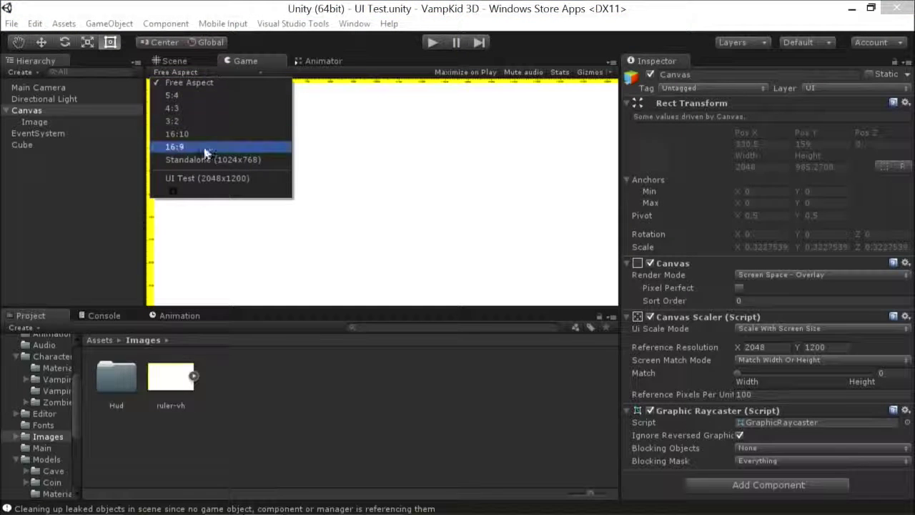
{"action": "left_click", "coordinate": [207, 151]}
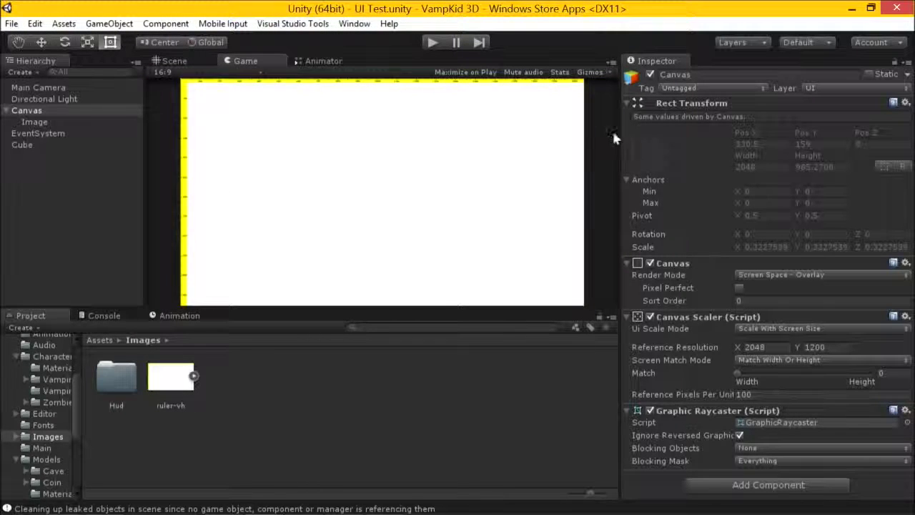
{"action": "left_click", "coordinate": [54, 123]}
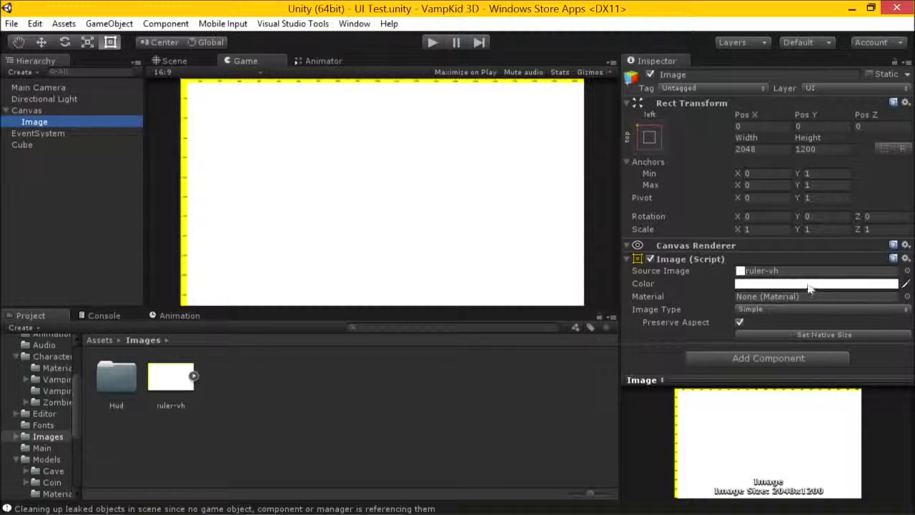
{"action": "left_click", "coordinate": [172, 377]}
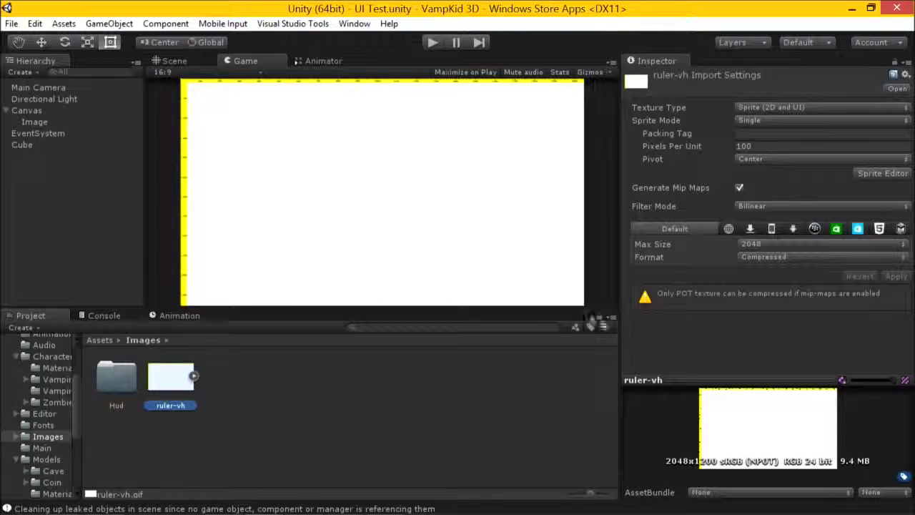
{"action": "left_click", "coordinate": [45, 111]}
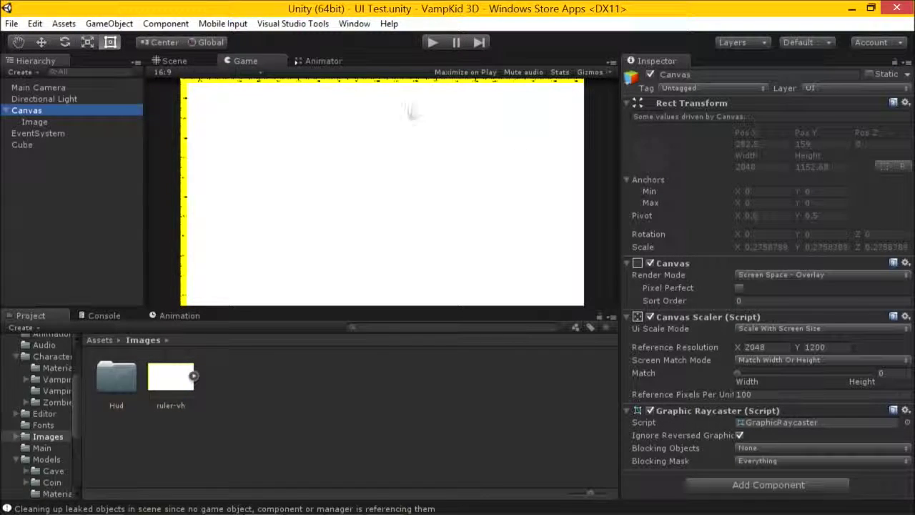
Return the Game view to Free Aspect and resize the splitter between it and the Inspector.
{"action": "left_click", "coordinate": [215, 73]}
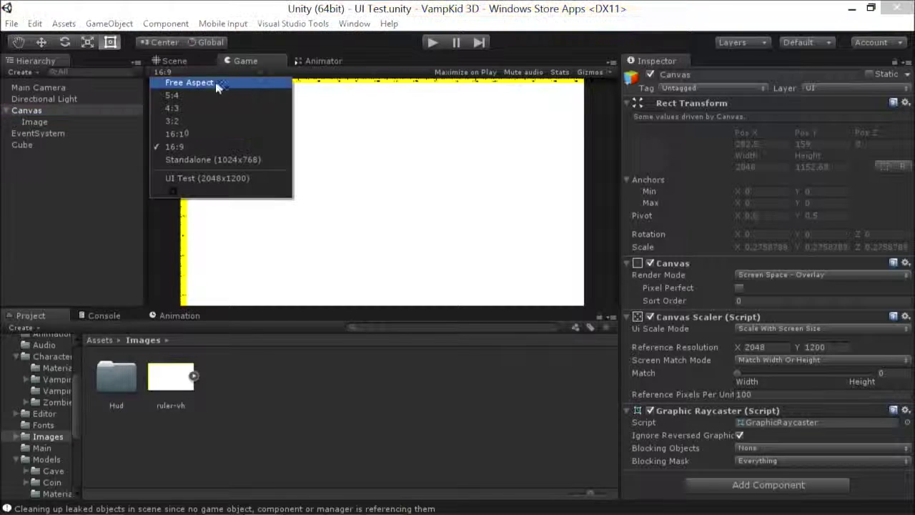
{"action": "left_click", "coordinate": [214, 81]}
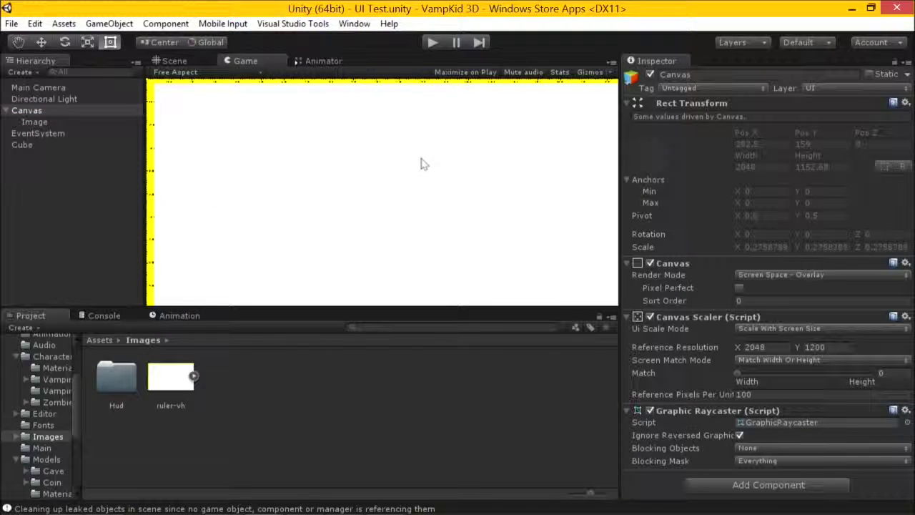
{"action": "left_click_drag", "start_coordinate": [622, 150], "coordinate": [489, 184]}
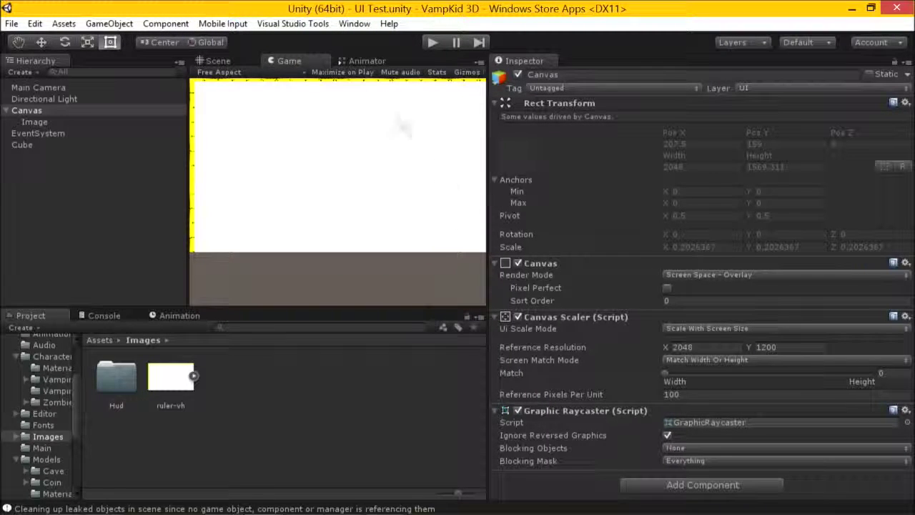
{"action": "left_click_drag", "start_coordinate": [488, 204], "coordinate": [521, 229]}
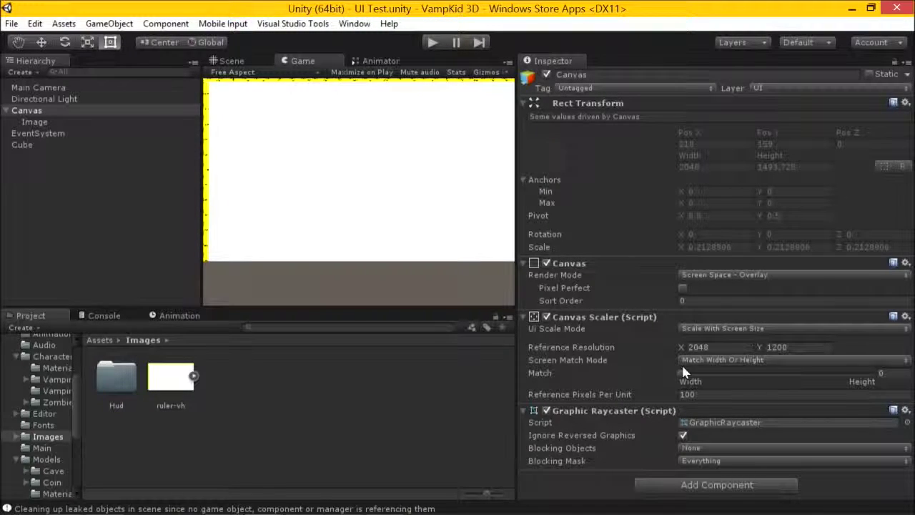
Shift the Canvas Scaler Match slider toward Height and preview the Game view at 16:9.
{"action": "mouse_move", "coordinate": [683, 375]}
{"action": "left_mouse_down"}
{"action": "mouse_move", "coordinate": [869, 386]}
{"action": "mouse_move", "coordinate": [671, 382]}
{"action": "left_mouse_up"}
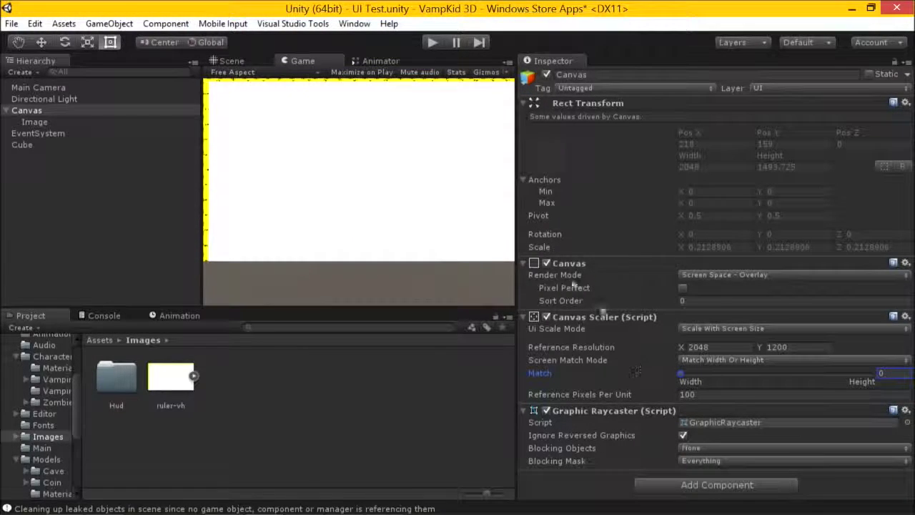
{"action": "left_click", "coordinate": [278, 72]}
{"action": "left_click", "coordinate": [266, 146]}
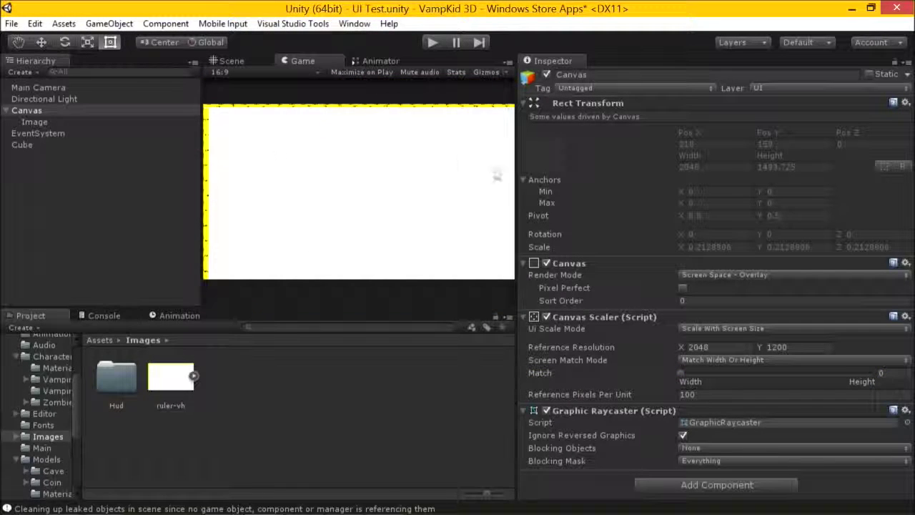
{"action": "left_click_drag", "start_coordinate": [519, 168], "coordinate": [628, 172]}
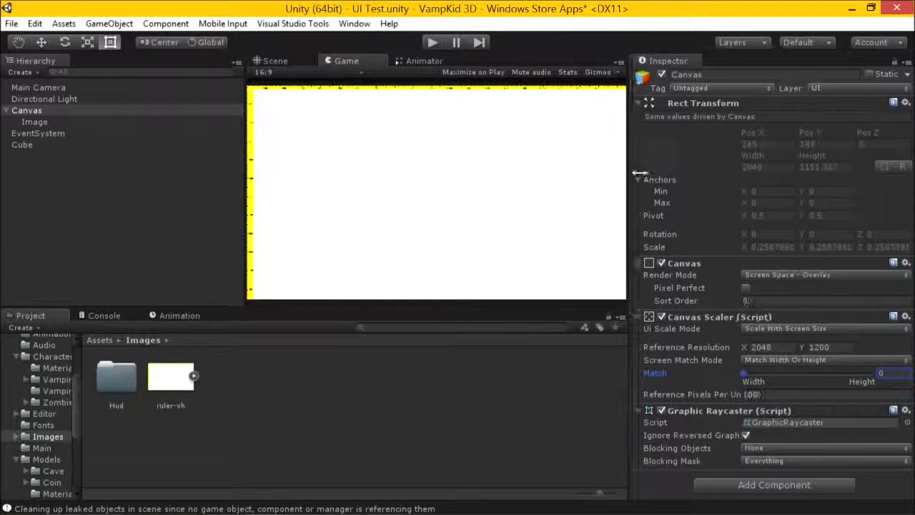
{"action": "left_click_drag", "start_coordinate": [638, 172], "coordinate": [650, 172]}
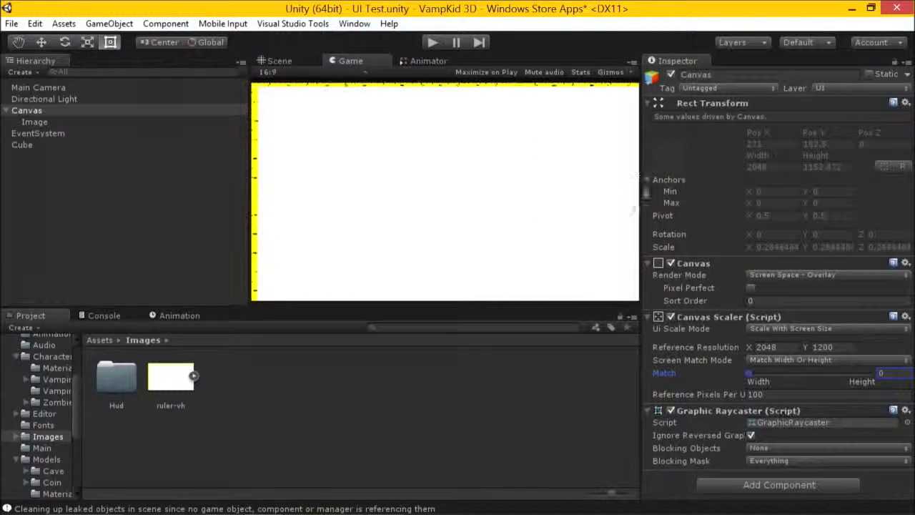
Preview at 5:4, compare height matching, reset Match to 0 and return to the Scene view.
{"action": "left_click", "coordinate": [314, 74]}
{"action": "left_click", "coordinate": [320, 93]}
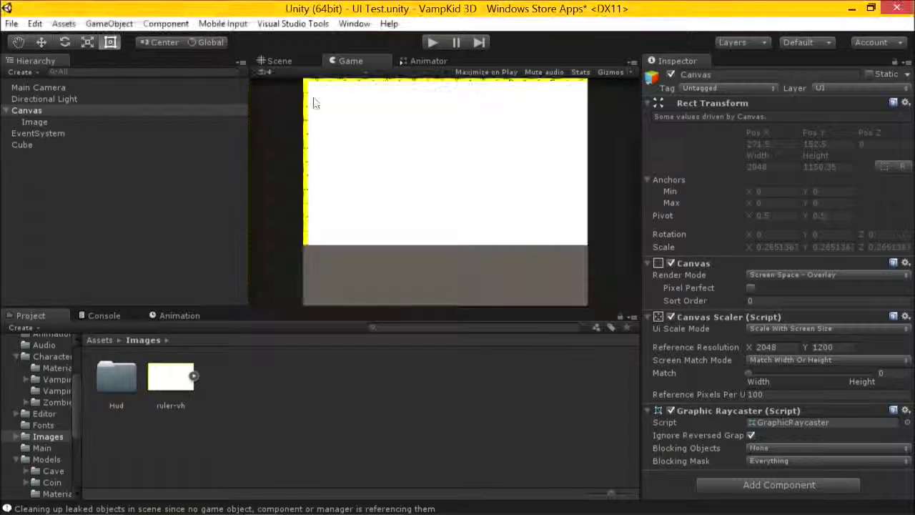
{"action": "left_click_drag", "start_coordinate": [747, 372], "coordinate": [665, 385]}
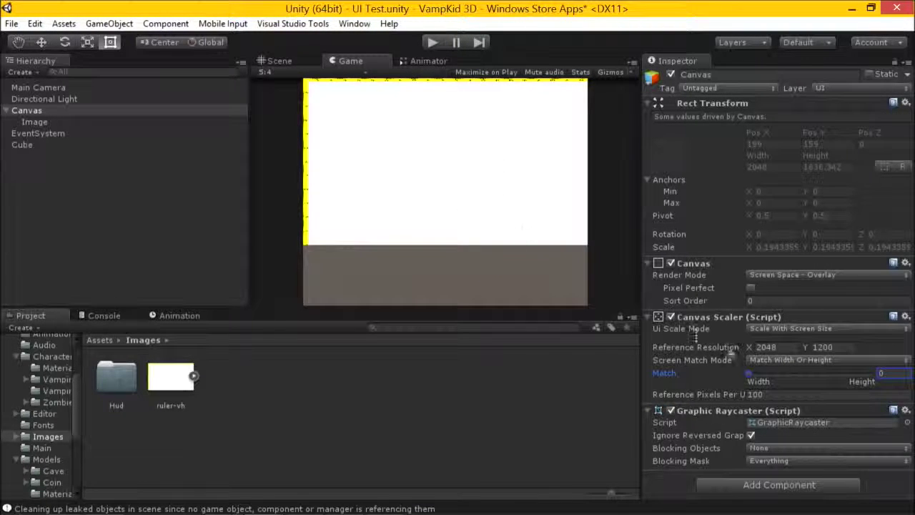
{"action": "left_click_drag", "start_coordinate": [748, 373], "coordinate": [718, 386]}
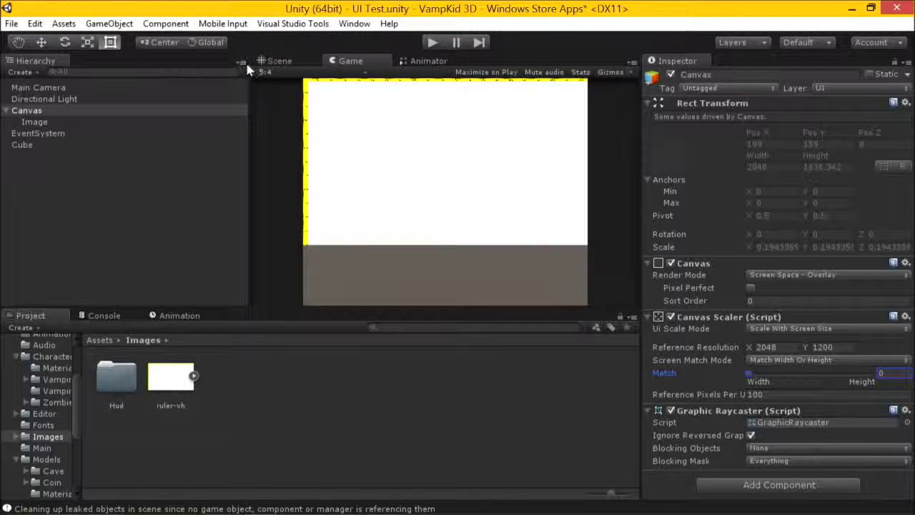
{"action": "left_click", "coordinate": [277, 61]}
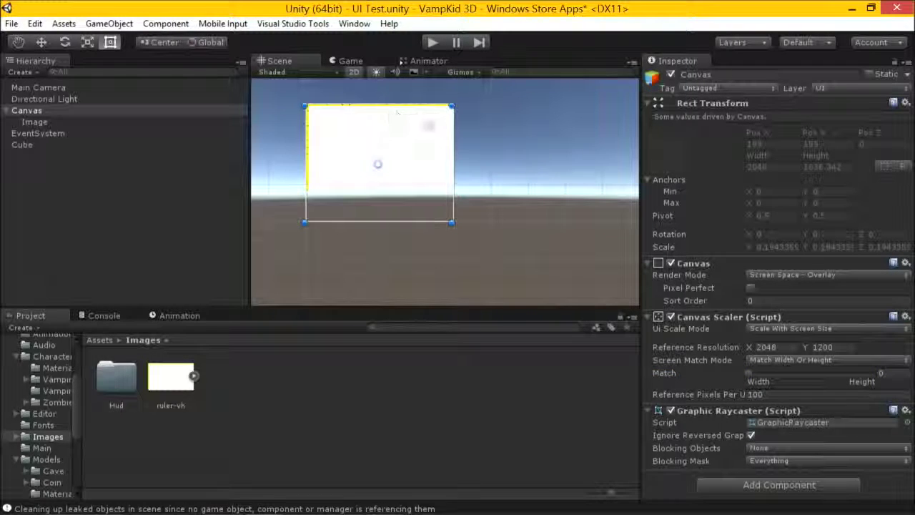
{"action": "left_click", "coordinate": [310, 72]}
Save the scene with Ctrl+S and browse the Fonts and Scenes folders.
{"action": "left_click", "coordinate": [279, 91]}
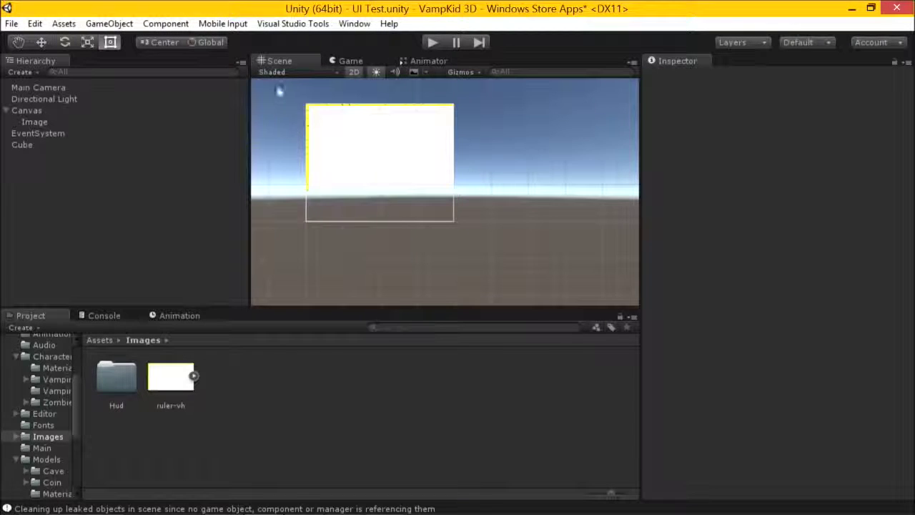
{"action": "left_click", "coordinate": [290, 72]}
{"action": "left_click", "coordinate": [472, 143]}
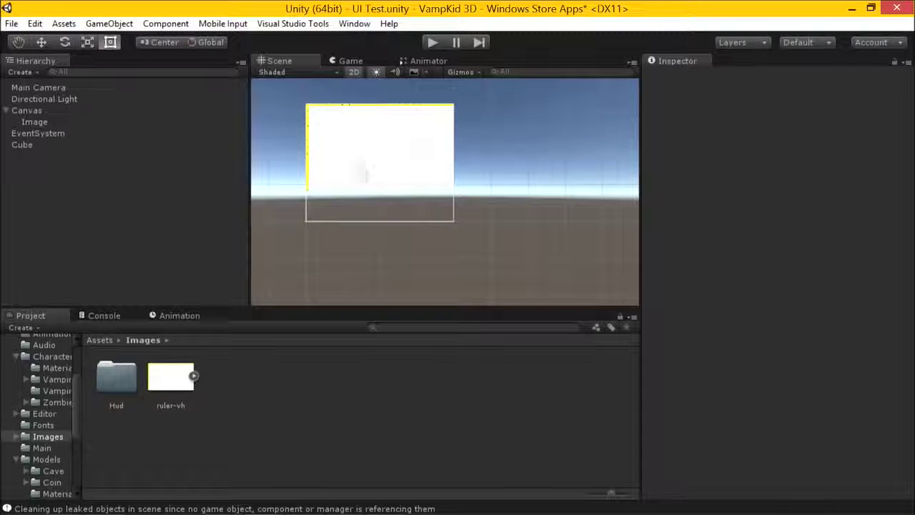
{"action": "key", "text": "ctrl+s"}
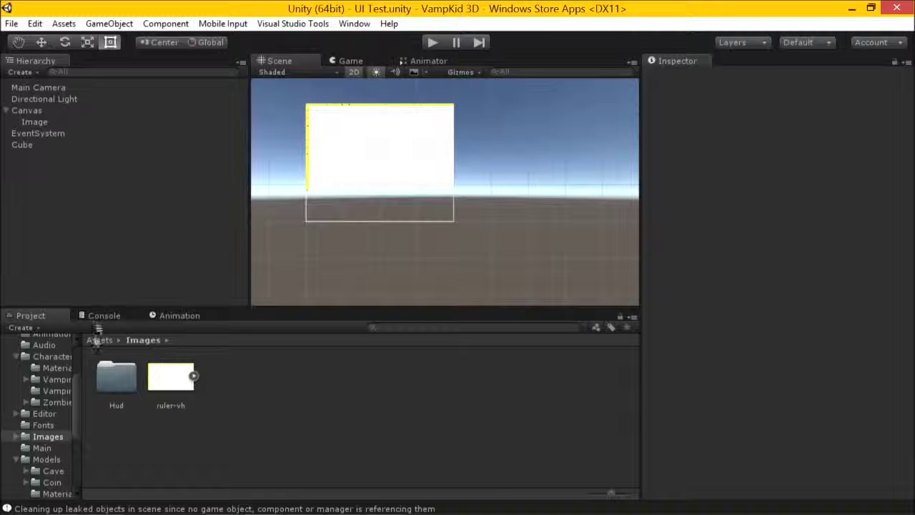
{"action": "left_click", "coordinate": [47, 426]}
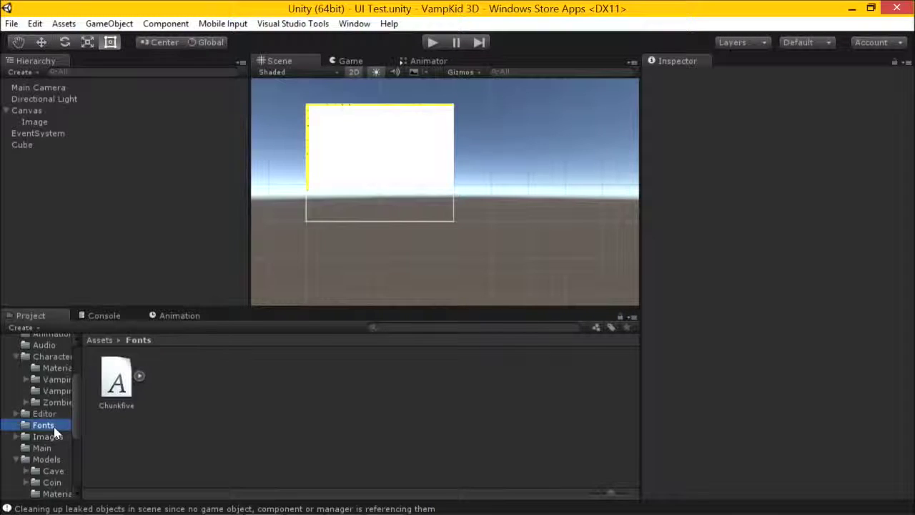
{"action": "scroll", "coordinate": [55, 429], "scroll_direction": "down", "scroll_amount": 3}
{"action": "left_click", "coordinate": [55, 446]}
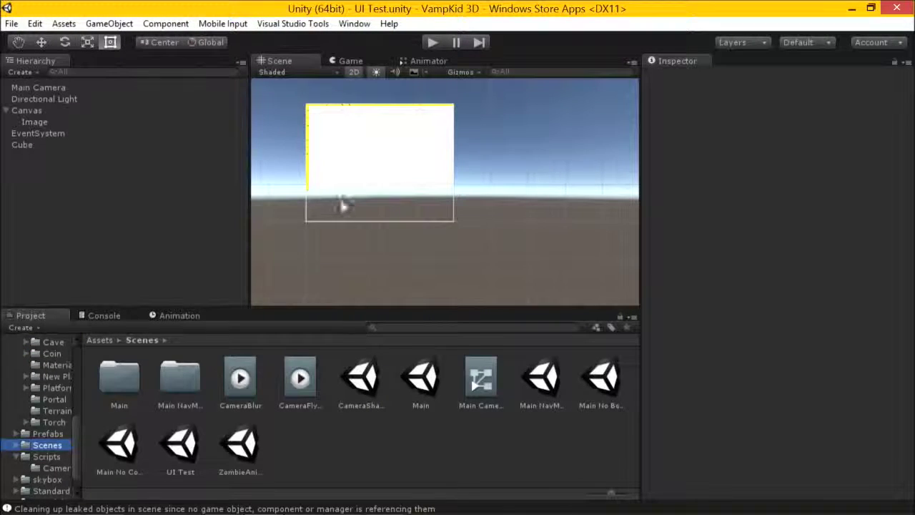
Delete the Image object from under the Canvas in the Hierarchy.
{"action": "left_click", "coordinate": [62, 133]}
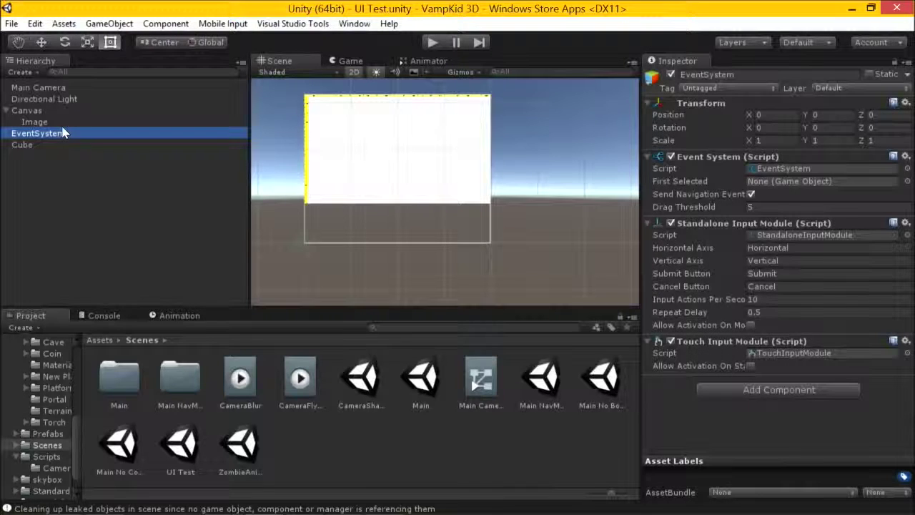
{"action": "left_click", "coordinate": [61, 122]}
{"action": "key", "text": "Delete"}
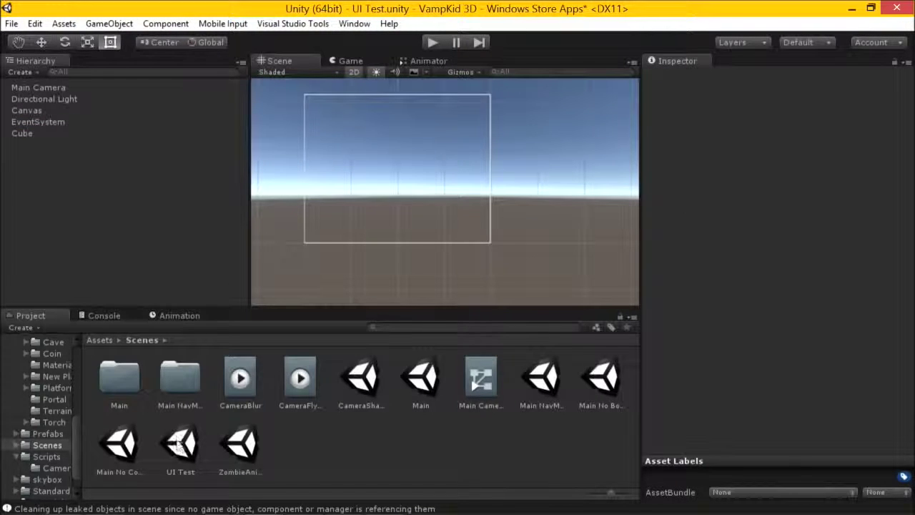
{"action": "scroll", "coordinate": [68, 397], "scroll_direction": "up", "scroll_amount": 5}
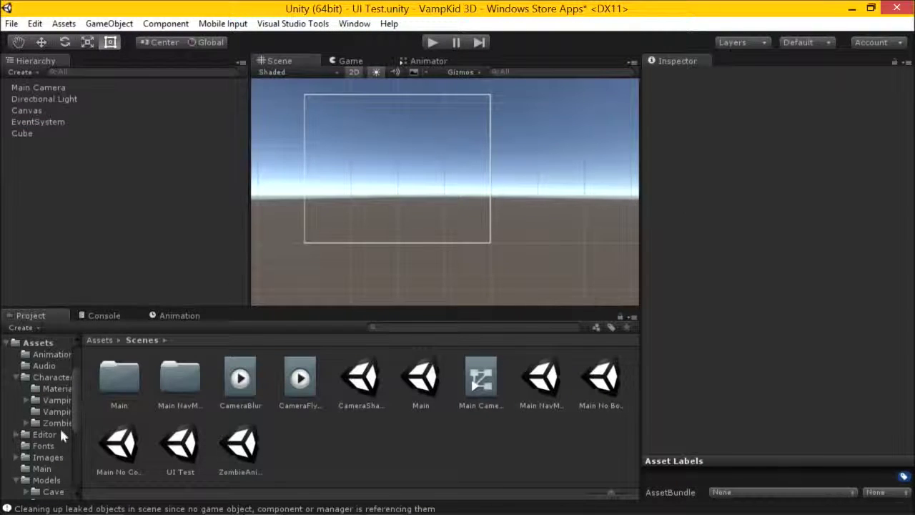
Browse to the Hud sprites folder and drag the coin01 sprite into the scene.
{"action": "left_click", "coordinate": [48, 457]}
{"action": "double_click", "coordinate": [118, 375]}
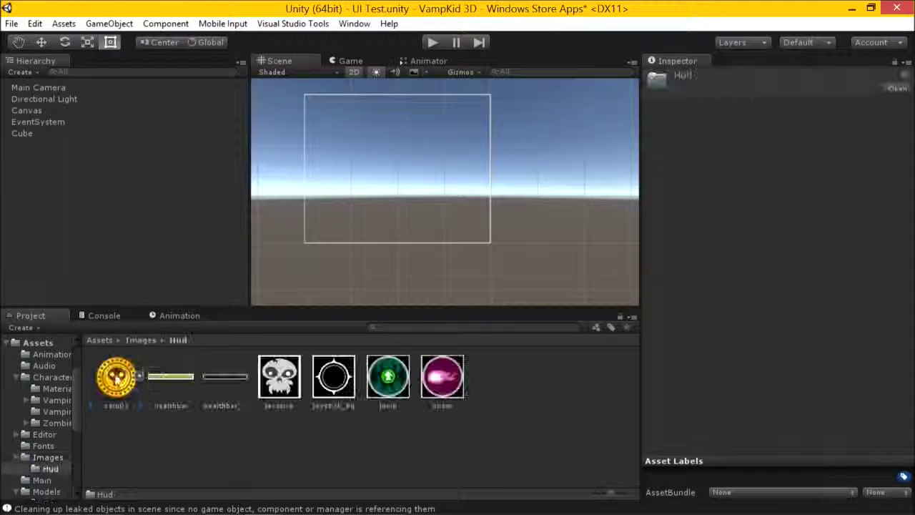
{"action": "left_click", "coordinate": [116, 377]}
{"action": "scroll", "coordinate": [380, 195], "scroll_direction": "up", "scroll_amount": 3}
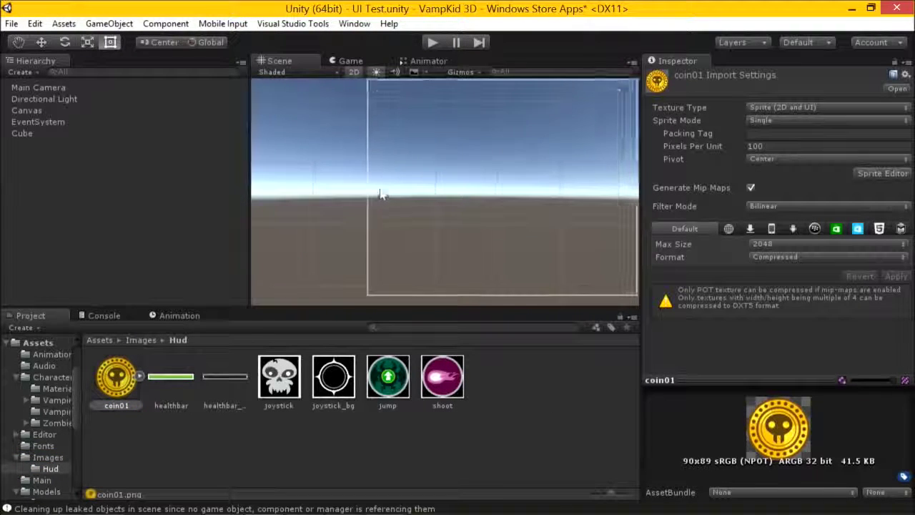
{"action": "middle_click_drag", "start_coordinate": [295, 206], "coordinate": [310, 186]}
{"action": "scroll", "coordinate": [310, 185], "scroll_direction": "down", "scroll_amount": 1}
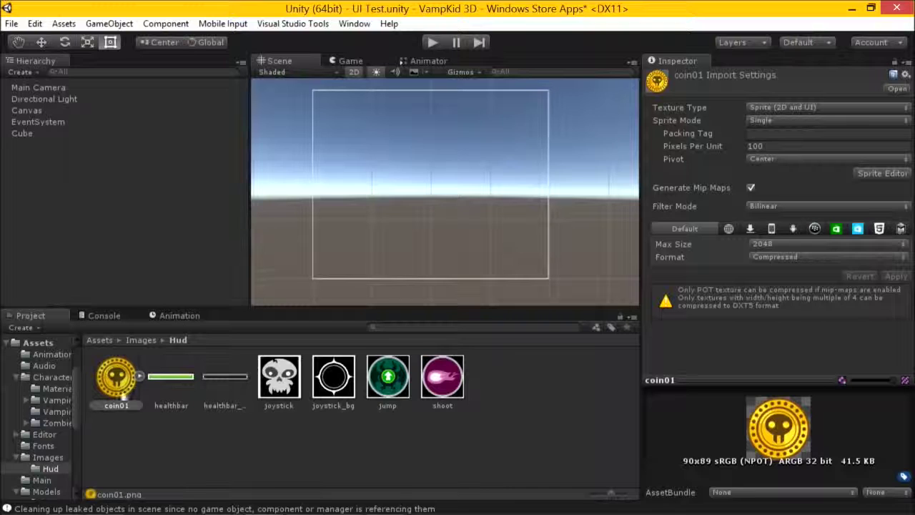
{"action": "left_click", "coordinate": [110, 23]}
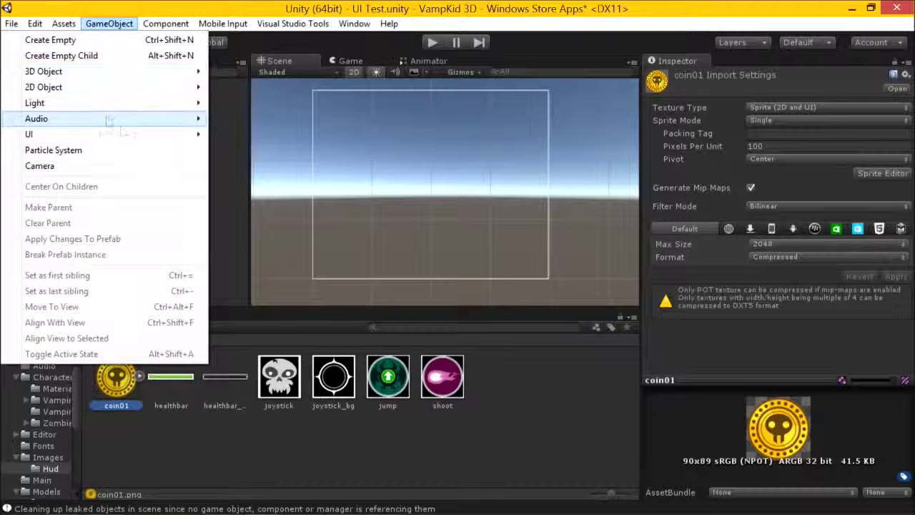
{"action": "left_click", "coordinate": [146, 392]}
{"action": "left_click_drag", "start_coordinate": [117, 379], "coordinate": [152, 139]}
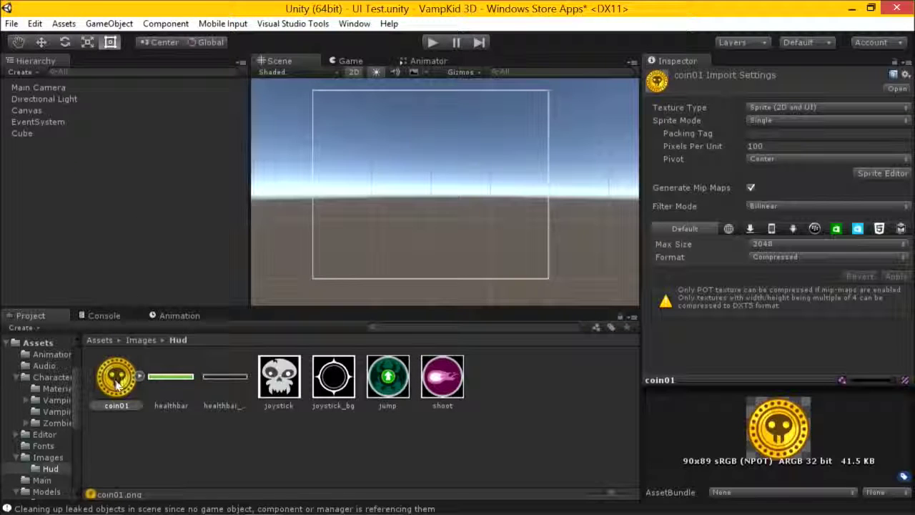
Add a new UI Image under the Canvas from the GameObject > UI menu.
{"action": "left_click", "coordinate": [109, 23]}
{"action": "mouse_move", "coordinate": [105, 136]}
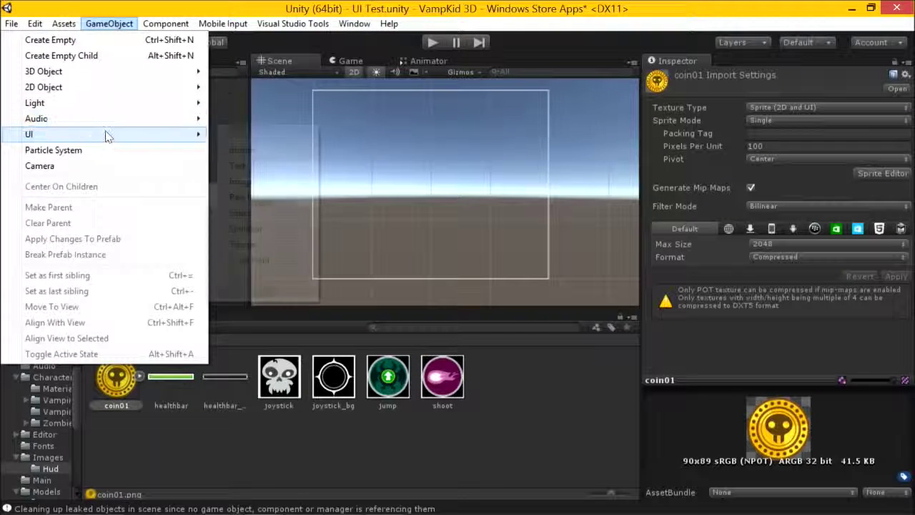
{"action": "left_click", "coordinate": [242, 181]}
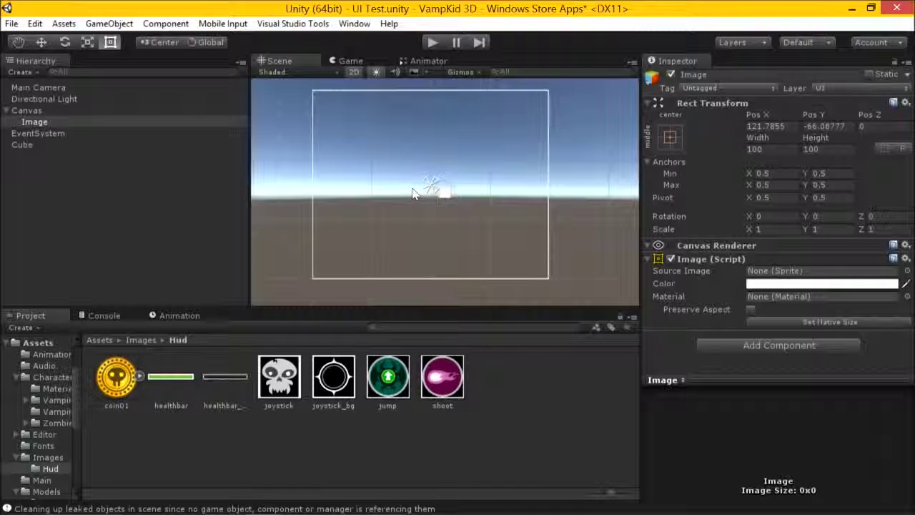
Switch to the Level1 project and frame the scene on the brick01 (1) border piece.
{"action": "key", "text": "alt+Tab"}
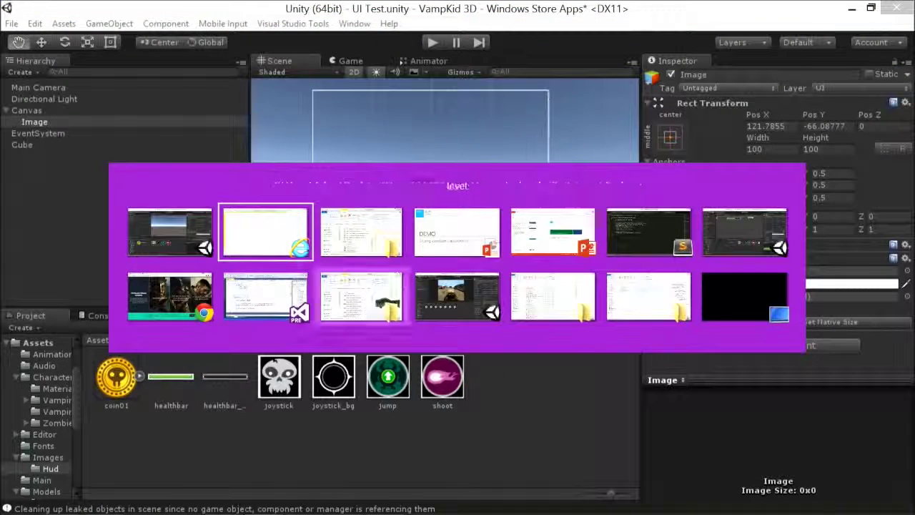
{"action": "left_click", "coordinate": [745, 233]}
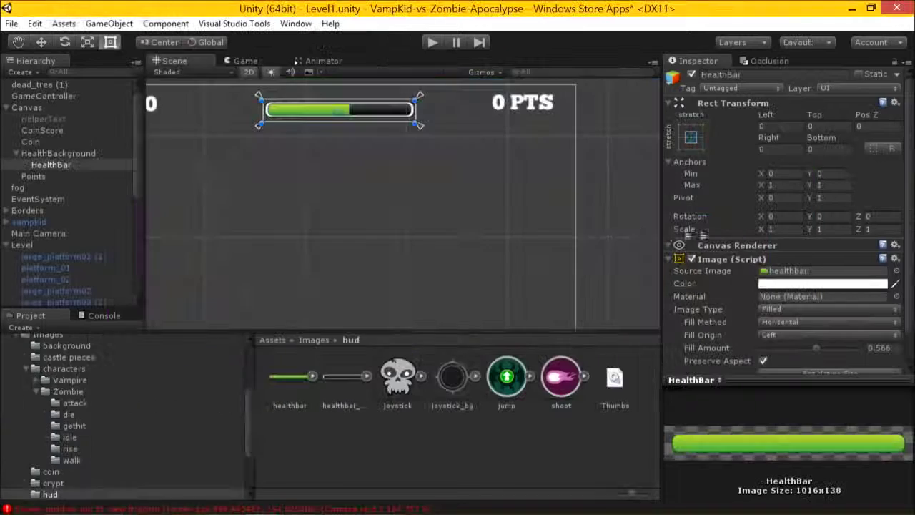
{"action": "scroll", "coordinate": [382, 159], "scroll_direction": "down", "scroll_amount": 3}
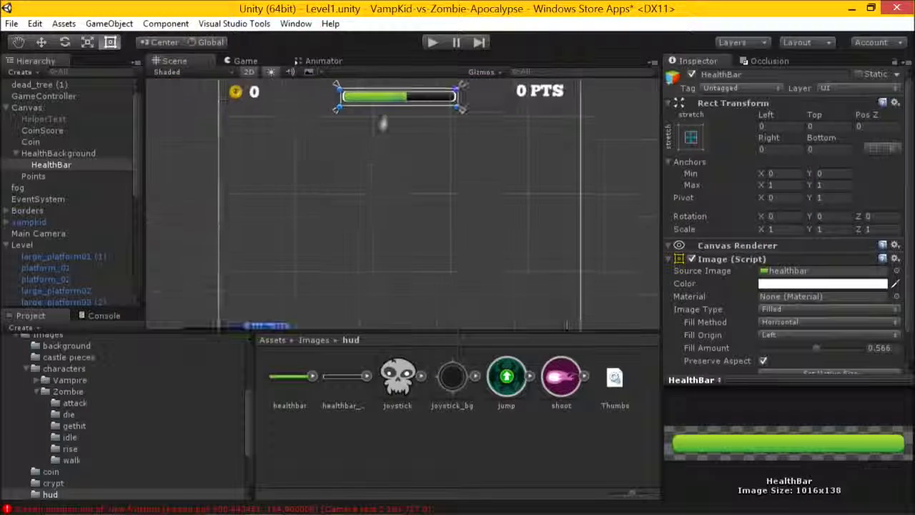
{"action": "middle_click_drag", "start_coordinate": [365, 143], "coordinate": [373, 113]}
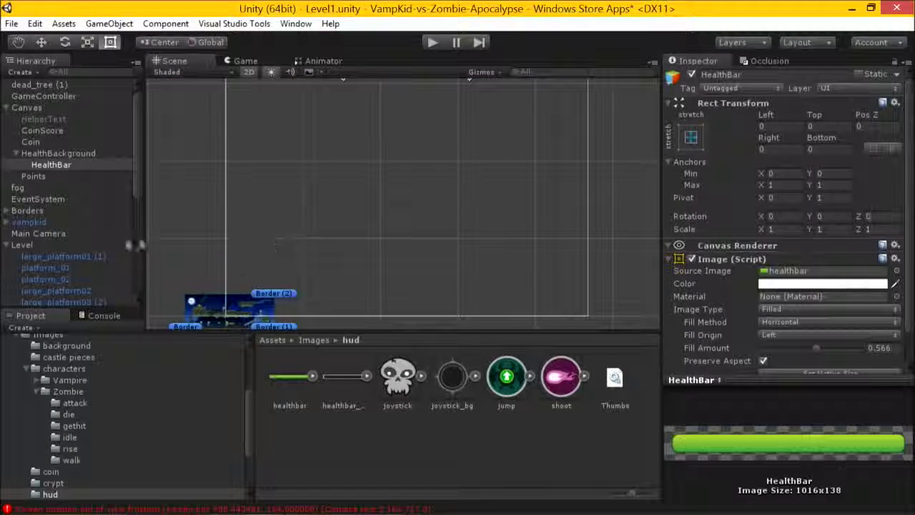
{"action": "scroll", "coordinate": [74, 201], "scroll_direction": "down", "scroll_amount": 5}
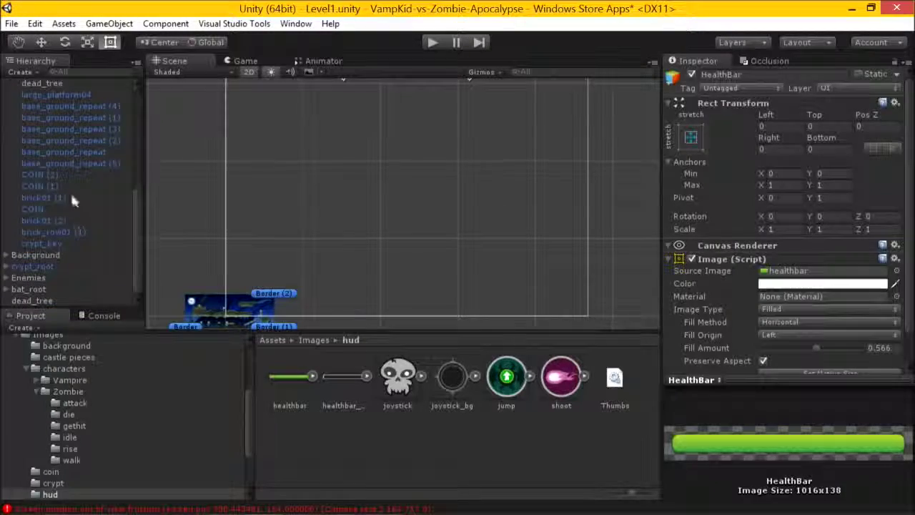
{"action": "double_click", "coordinate": [60, 198]}
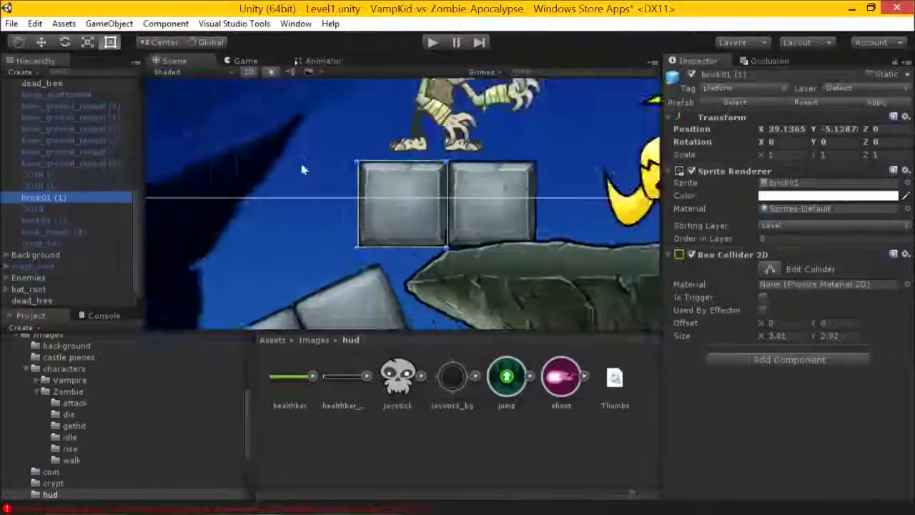
{"action": "scroll", "coordinate": [331, 206], "scroll_direction": "down", "scroll_amount": 5}
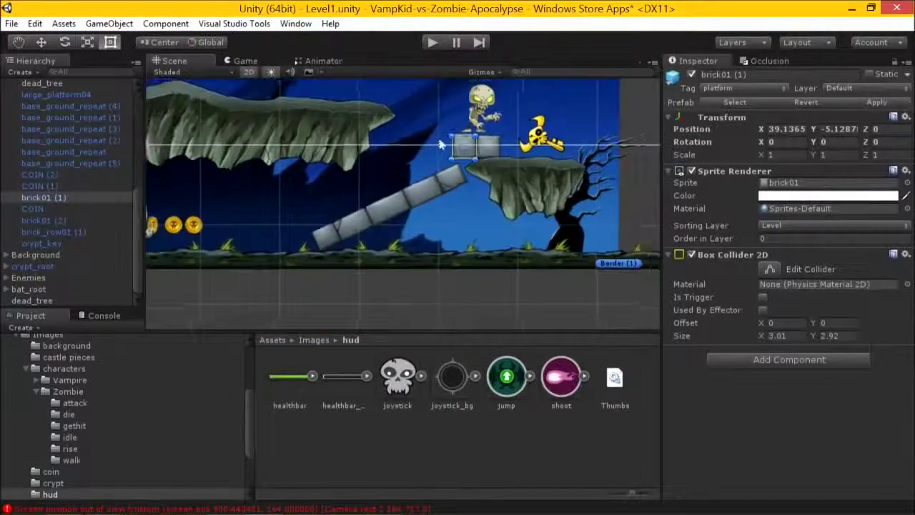
Drag a brick01 sprite from the castle pieces folder into the level on the Level sorting layer.
{"action": "left_click", "coordinate": [68, 391]}
{"action": "scroll", "coordinate": [85, 383], "scroll_direction": "up", "scroll_amount": 5}
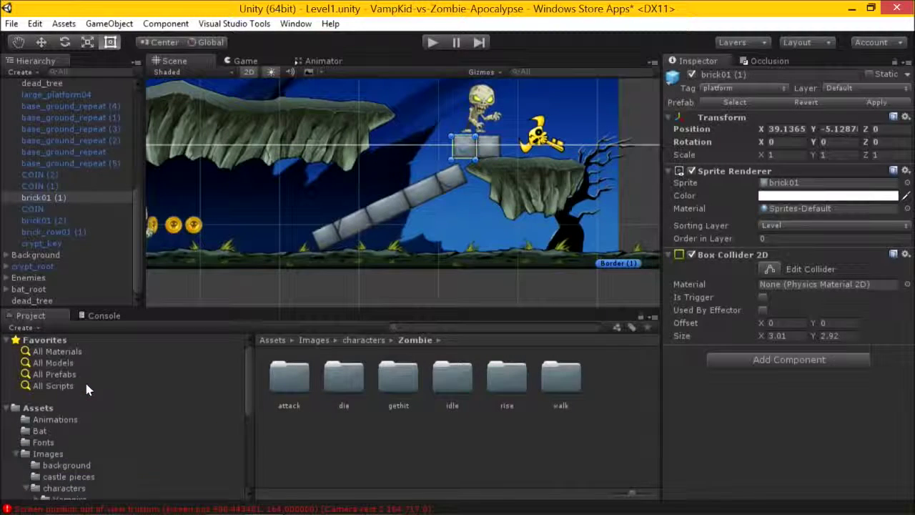
{"action": "scroll", "coordinate": [72, 393], "scroll_direction": "down", "scroll_amount": 5}
{"action": "left_click", "coordinate": [68, 390]}
{"action": "left_click_drag", "start_coordinate": [289, 376], "coordinate": [270, 217]}
{"action": "left_click", "coordinate": [786, 211]}
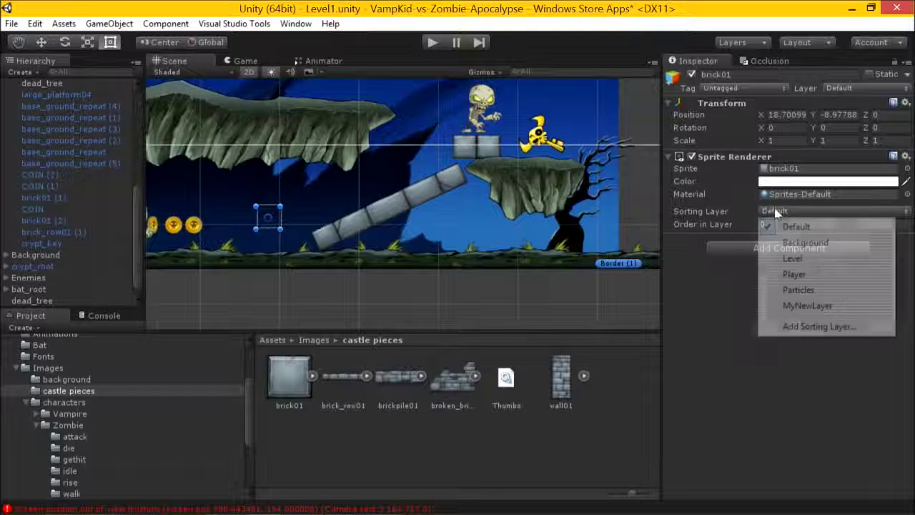
{"action": "left_click", "coordinate": [793, 258]}
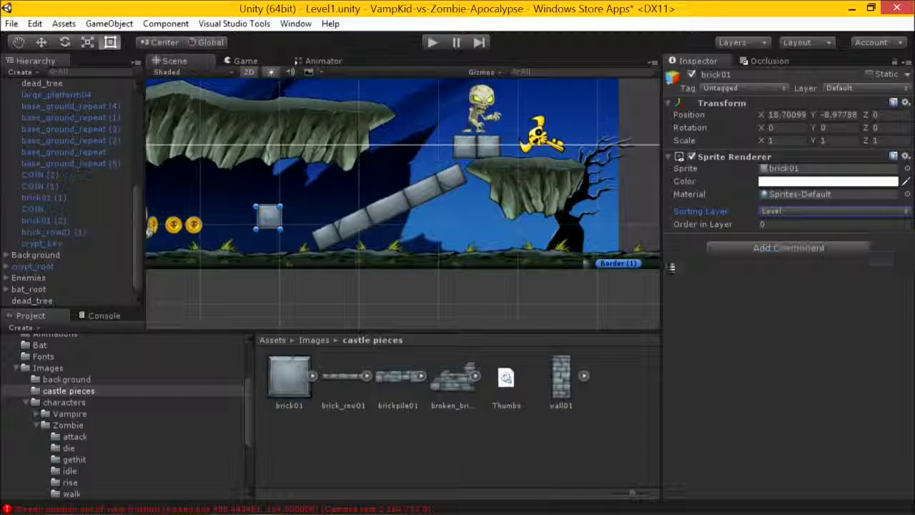
Move the new brick up and to the right, then switch to the Rect tool.
{"action": "left_click_drag", "start_coordinate": [278, 217], "coordinate": [343, 193]}
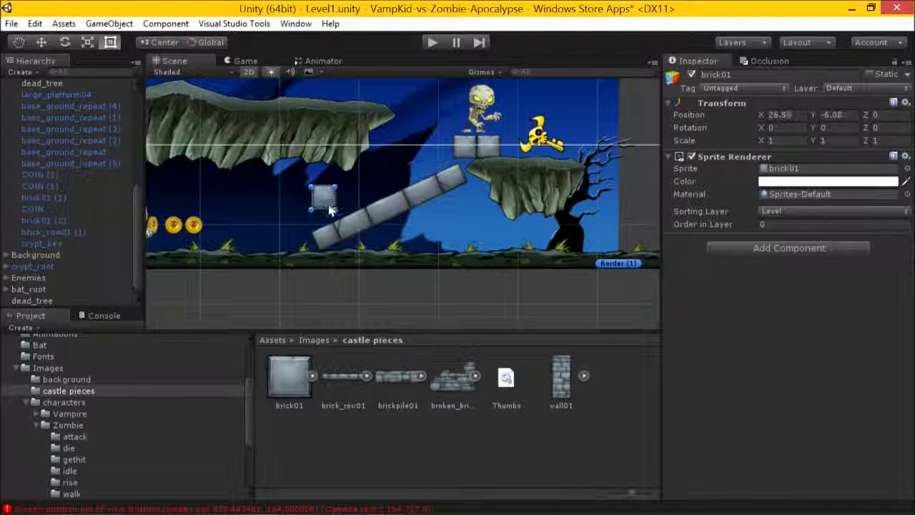
{"action": "scroll", "coordinate": [385, 251], "scroll_direction": "up", "scroll_amount": 5}
{"action": "scroll", "coordinate": [409, 250], "scroll_direction": "down", "scroll_amount": 5}
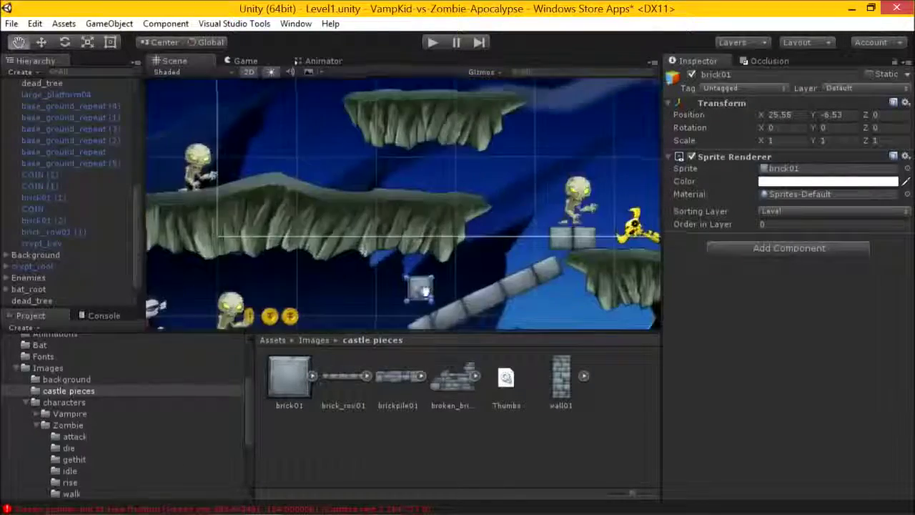
{"action": "key", "text": "t"}
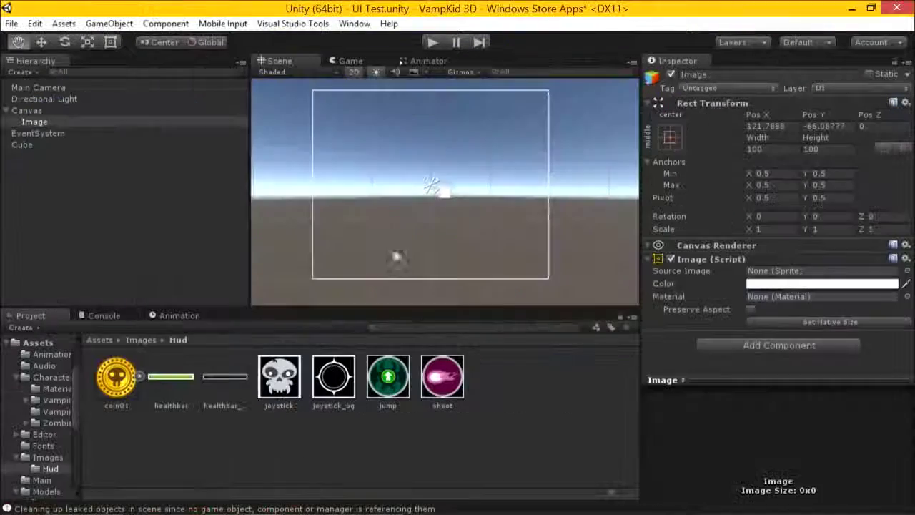
Give the Image the coin01 sprite, anchor it top-left with pivot and position, and set its native 90×89 size.
{"action": "left_click", "coordinate": [84, 123]}
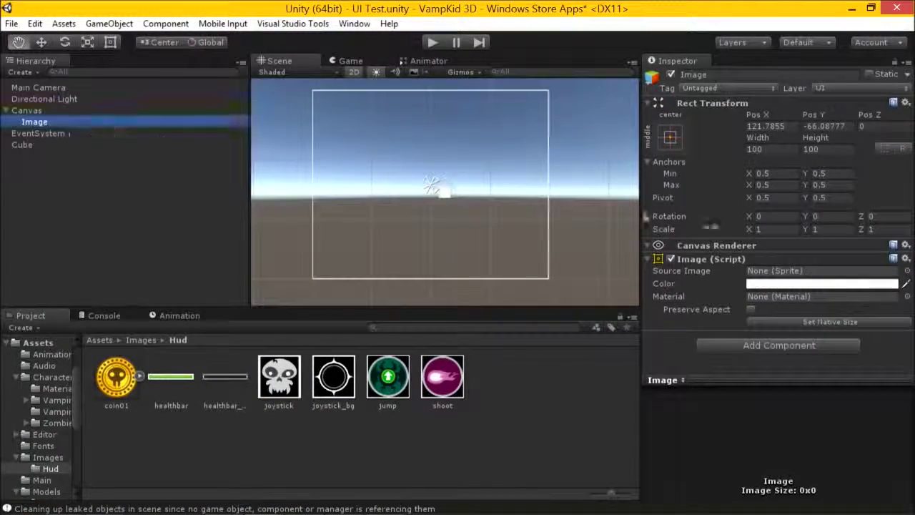
{"action": "left_click_drag", "start_coordinate": [116, 381], "coordinate": [761, 272]}
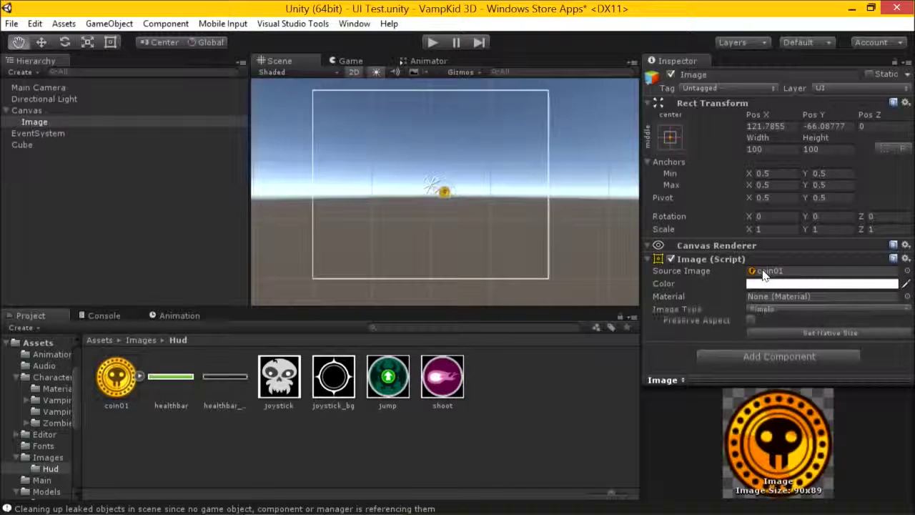
{"action": "left_click", "coordinate": [670, 136]}
{"action": "key", "text": "t"}
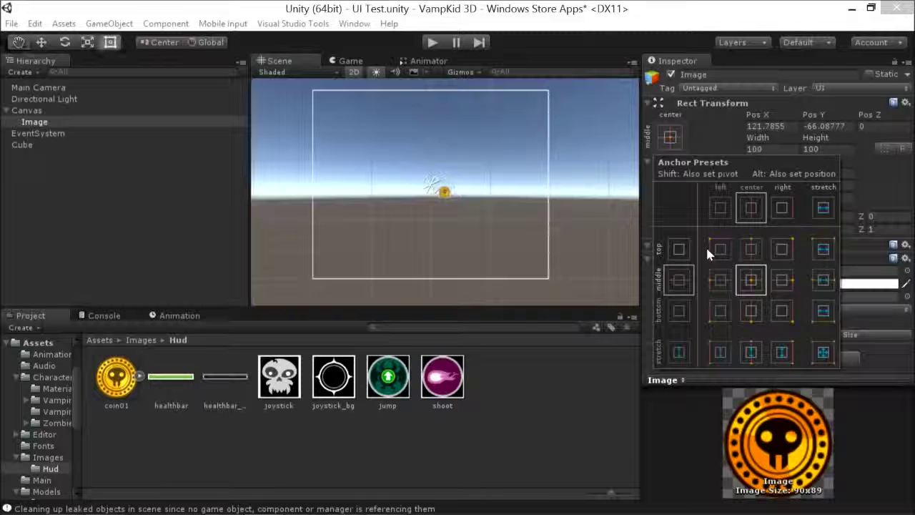
{"action": "key", "text": "shift+alt"}
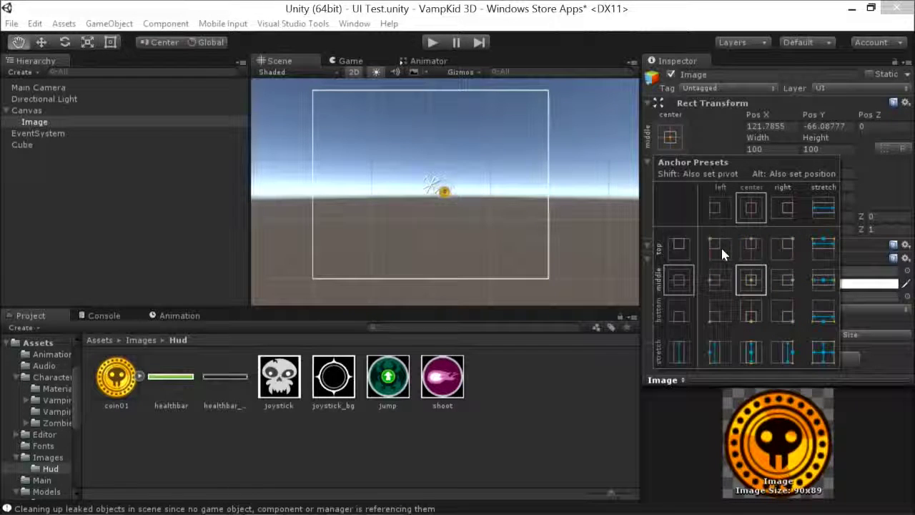
{"action": "left_click", "coordinate": [720, 245], "text": "alt+shift"}
{"action": "scroll", "coordinate": [376, 155], "scroll_direction": "up", "scroll_amount": 3}
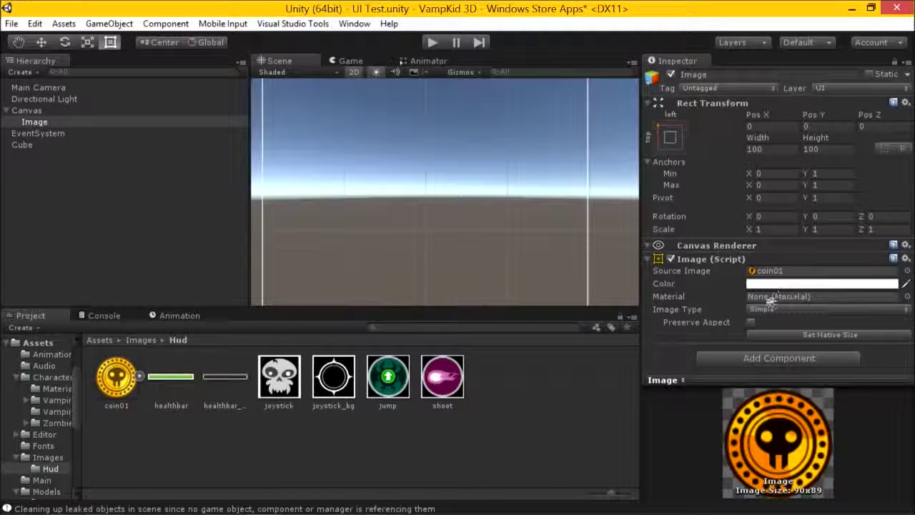
{"action": "left_click", "coordinate": [777, 335]}
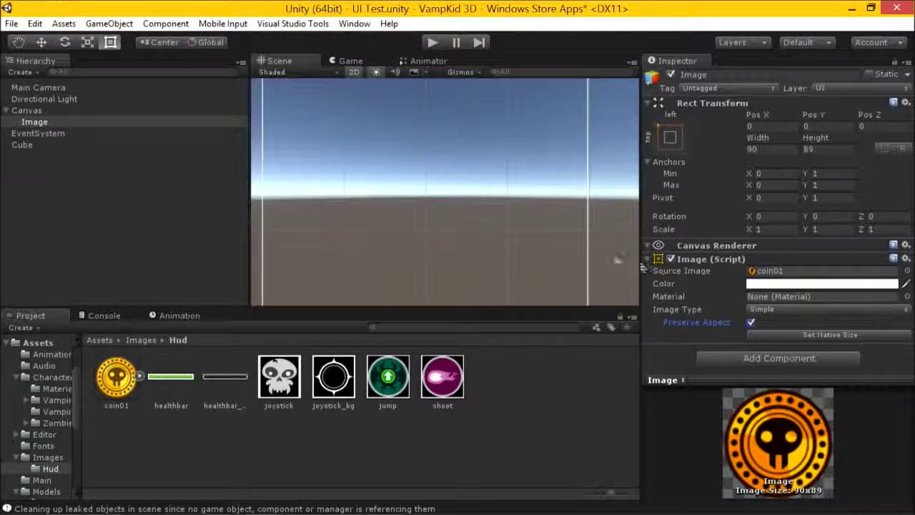
{"action": "scroll", "coordinate": [323, 157], "scroll_direction": "up", "scroll_amount": 3}
Preview the top-left coin in the Game view with a narrower Hierarchy, then return to the Scene view.
{"action": "left_click", "coordinate": [356, 63]}
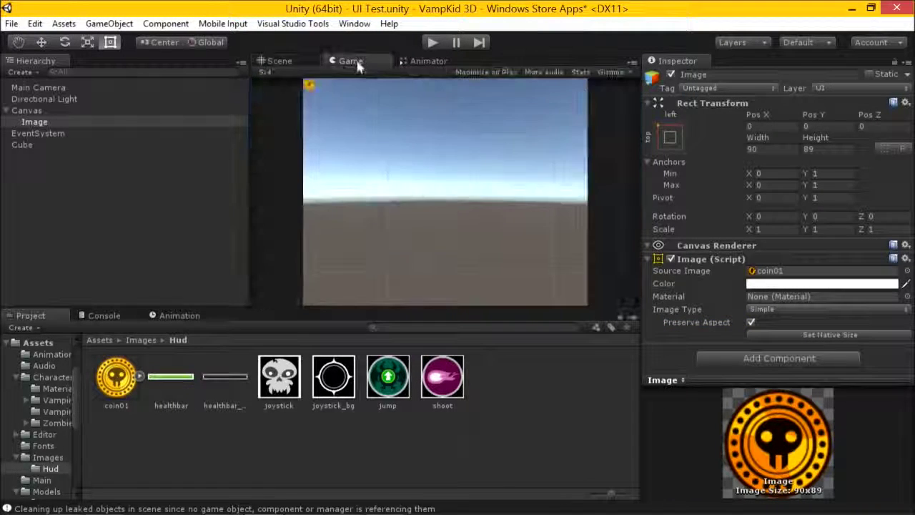
{"action": "left_click", "coordinate": [246, 121]}
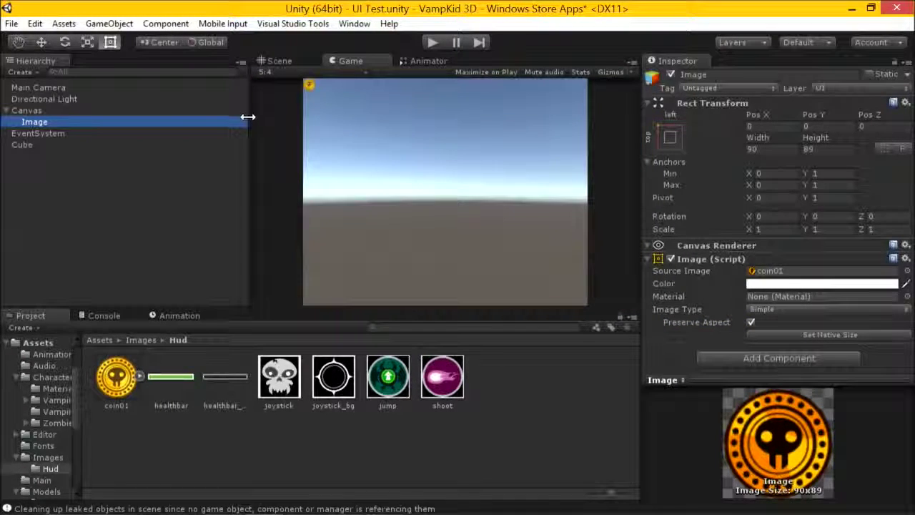
{"action": "left_click_drag", "start_coordinate": [247, 120], "coordinate": [140, 120]}
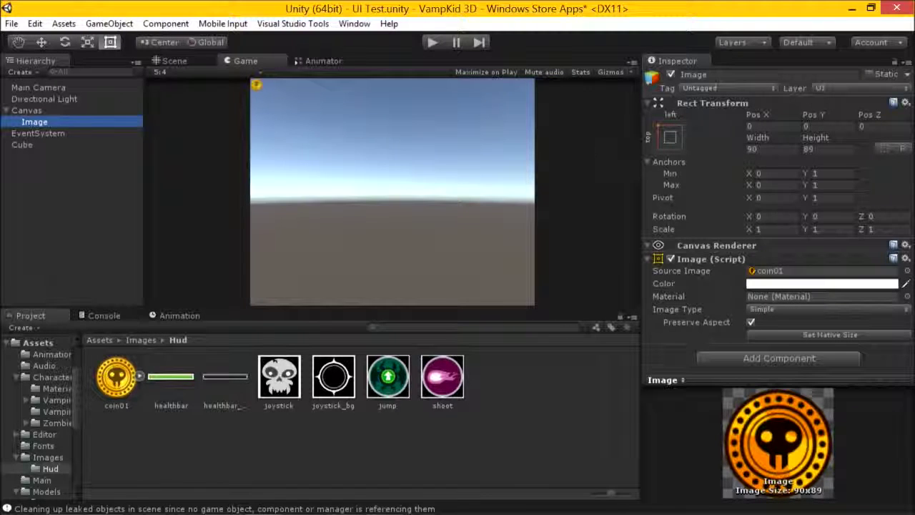
{"action": "left_click", "coordinate": [201, 61]}
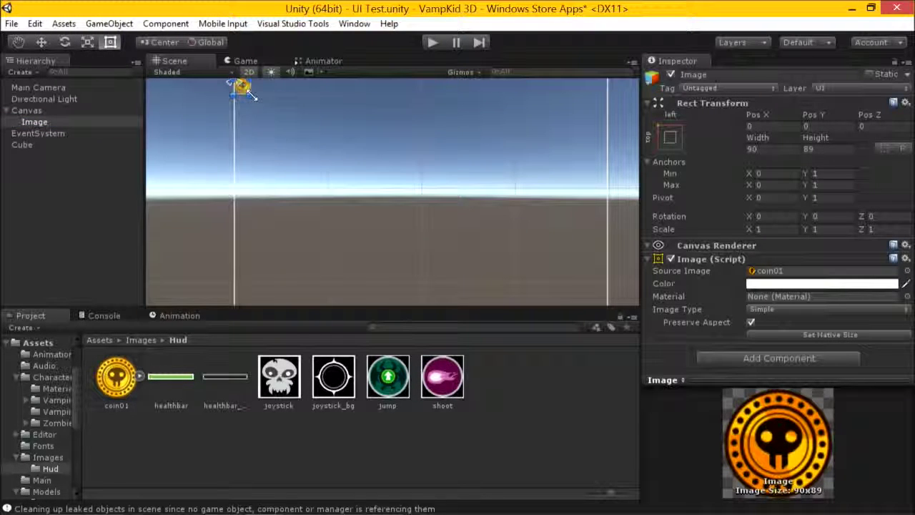